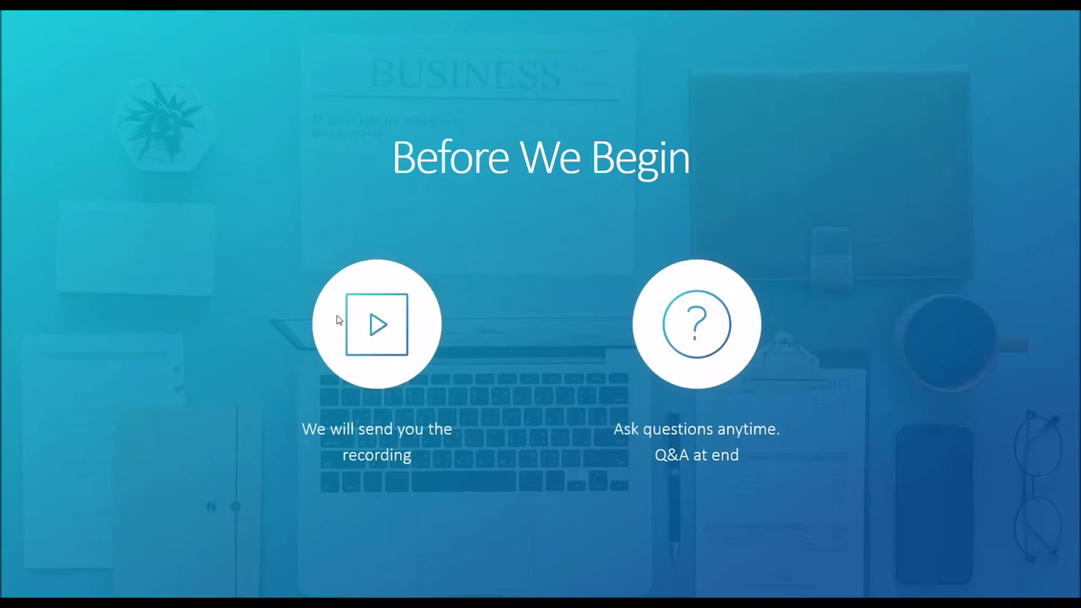
- Advance to the Webinar Agenda slide listing Sato Duplex, FormWeaver and SCALE topics
click(246, 259)
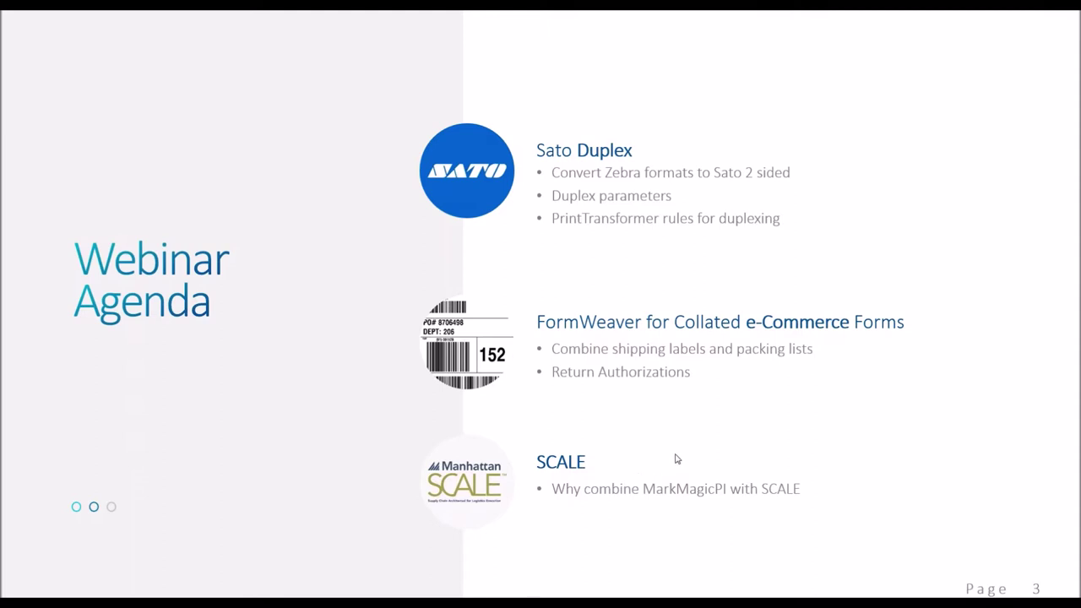
- Advance to the Sato Duplex slide with the sample shipping label over format-name tables
click(330, 379)
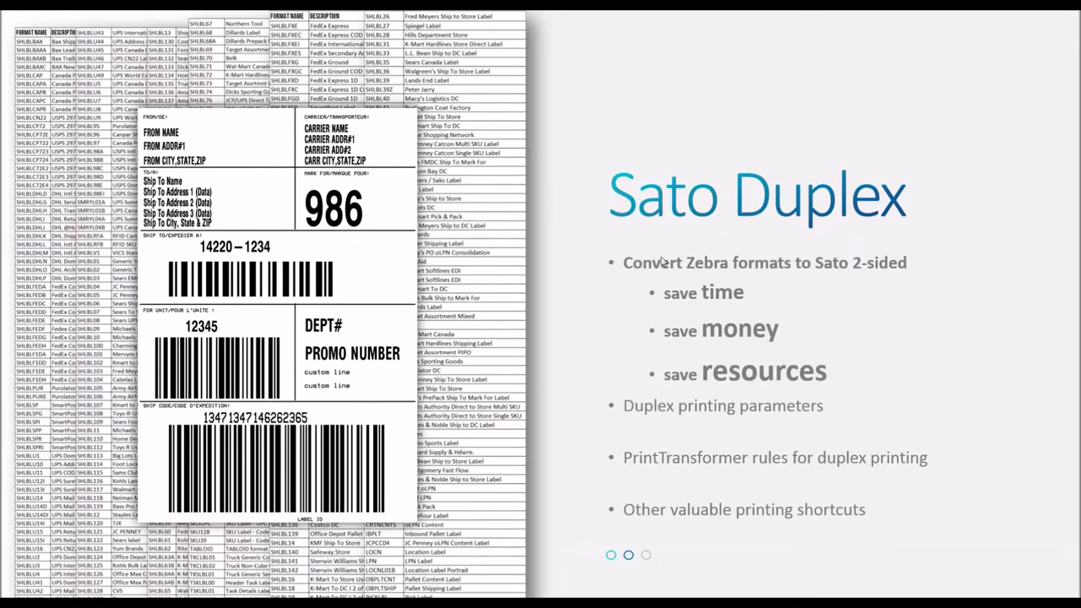
- Bring up the bold Duplex printing parameters point with its None, YES, NO, TUMBLE options
click(594, 296)
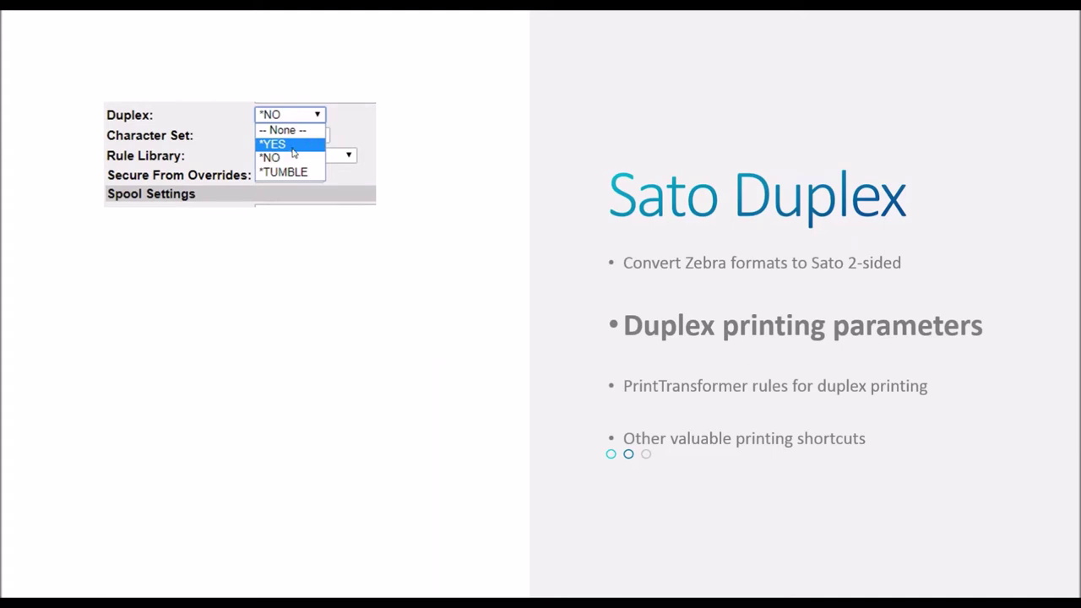
- Reveal the green-screen and web-form screenshots showing Duplex set to *YES
click(441, 192)
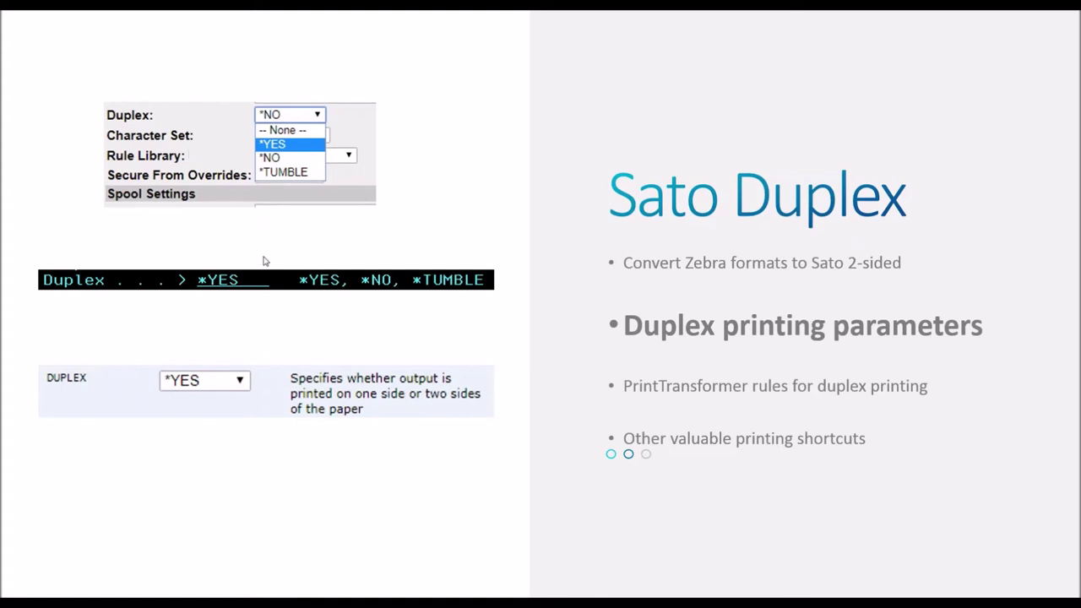
- Step past the PrintTransformer rules bullet onto the Collates e-Commerce slide
click(366, 336)
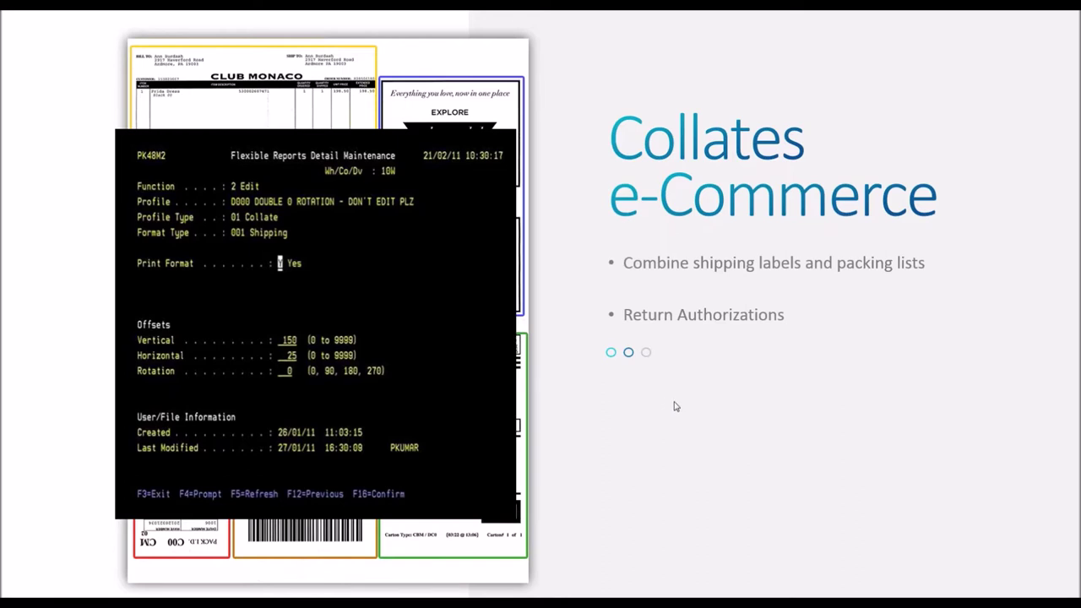
- Move on from the Collates e-Commerce slide toward the SCALE slide
key(Right)
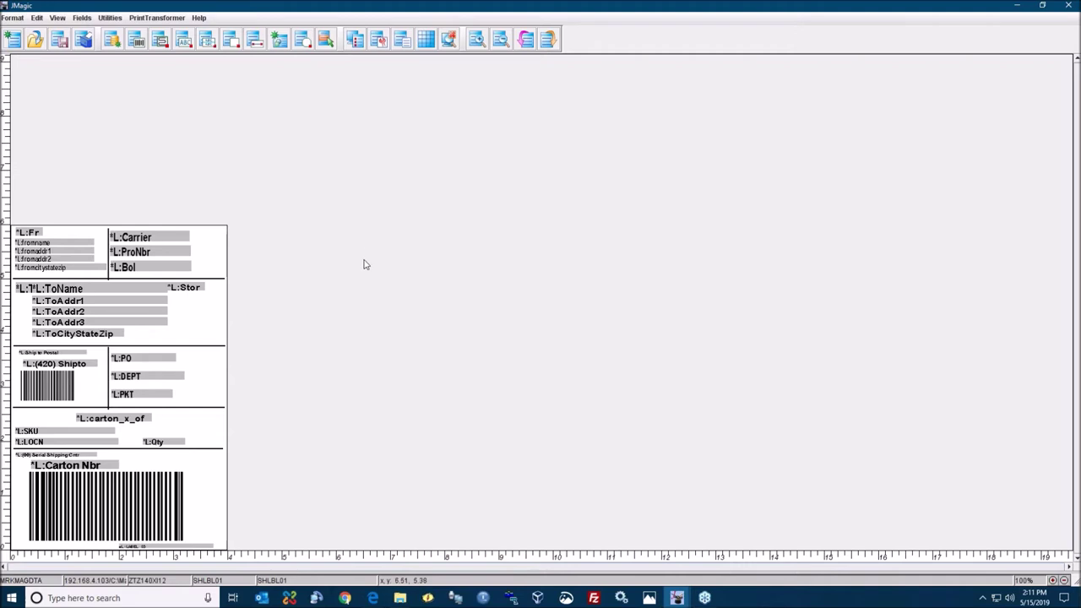
- Bring up the Choose A Format dialog listing *MASTER and ZTZ140X12
click(12, 17)
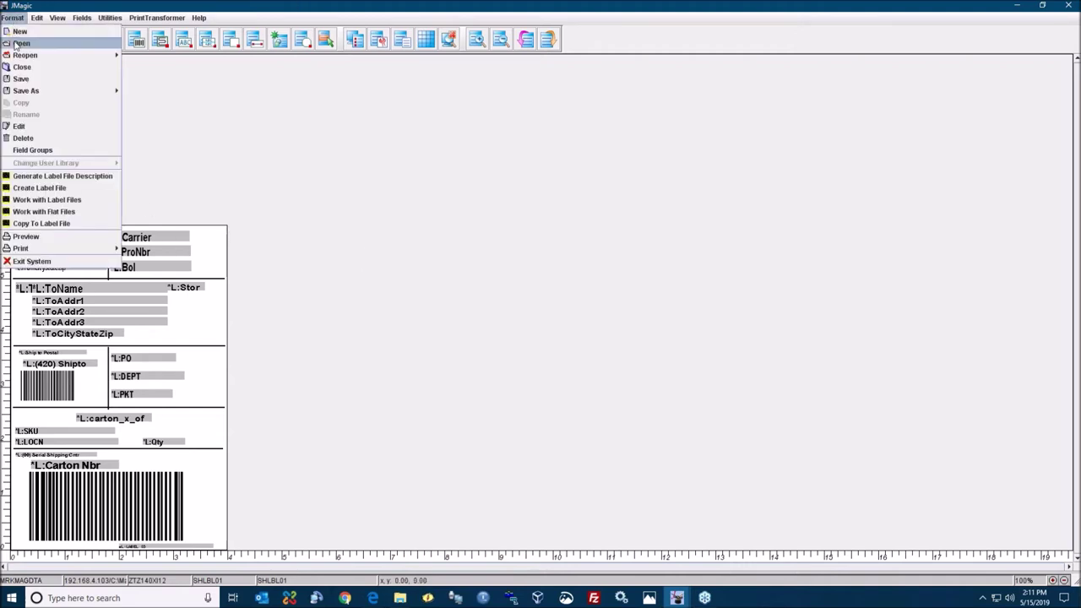
click(23, 44)
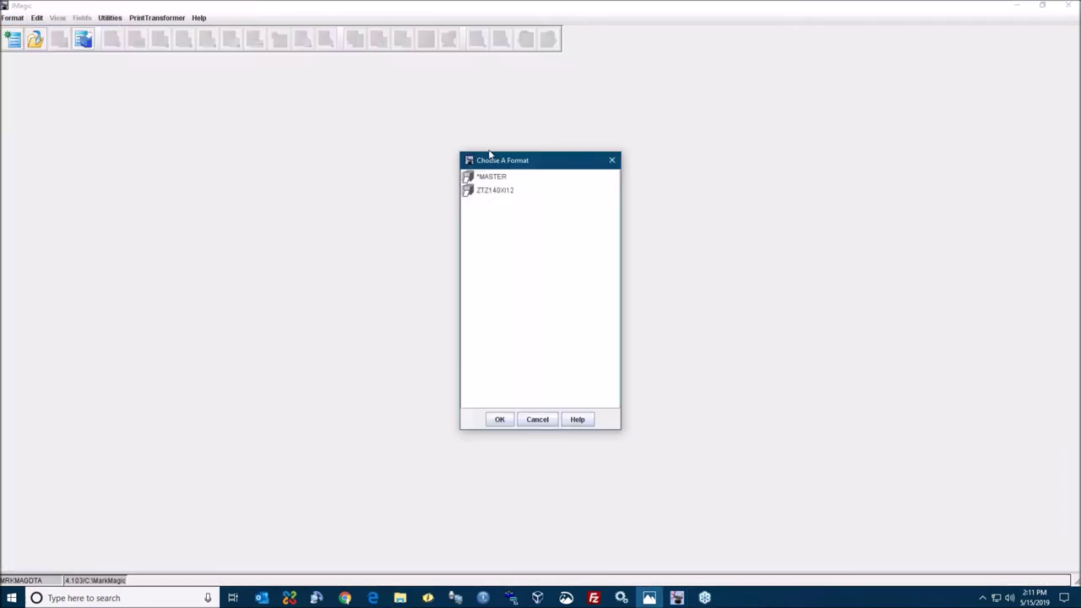
- Browse ZTZ140X12's formats from BLINDLPN through the SHLBL series, then cancel without opening any
double_click(485, 194)
scroll(527, 299, down, 10)
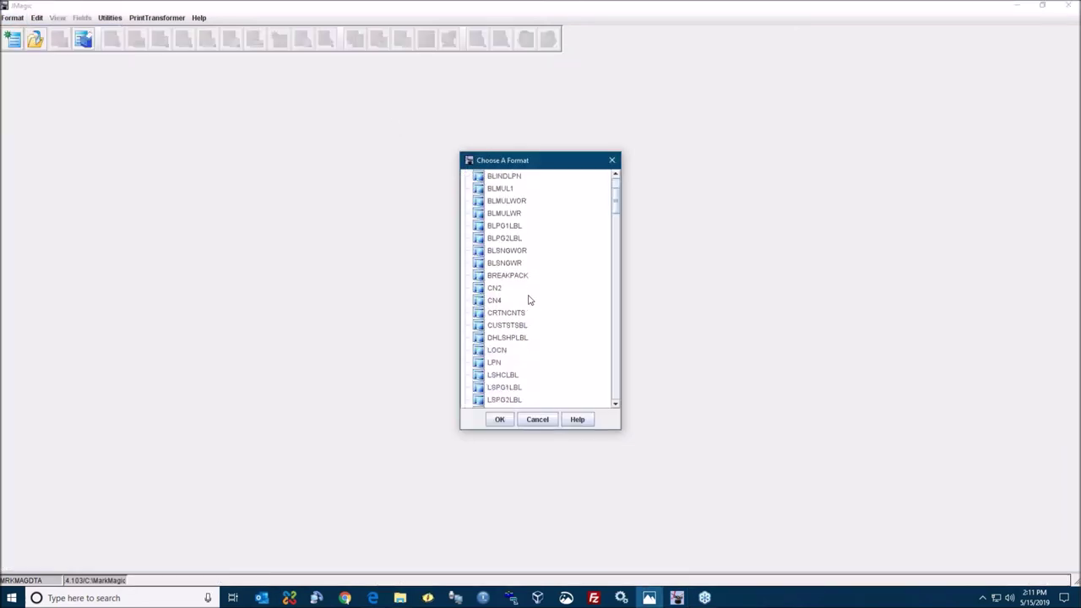
scroll(527, 300, down, 3)
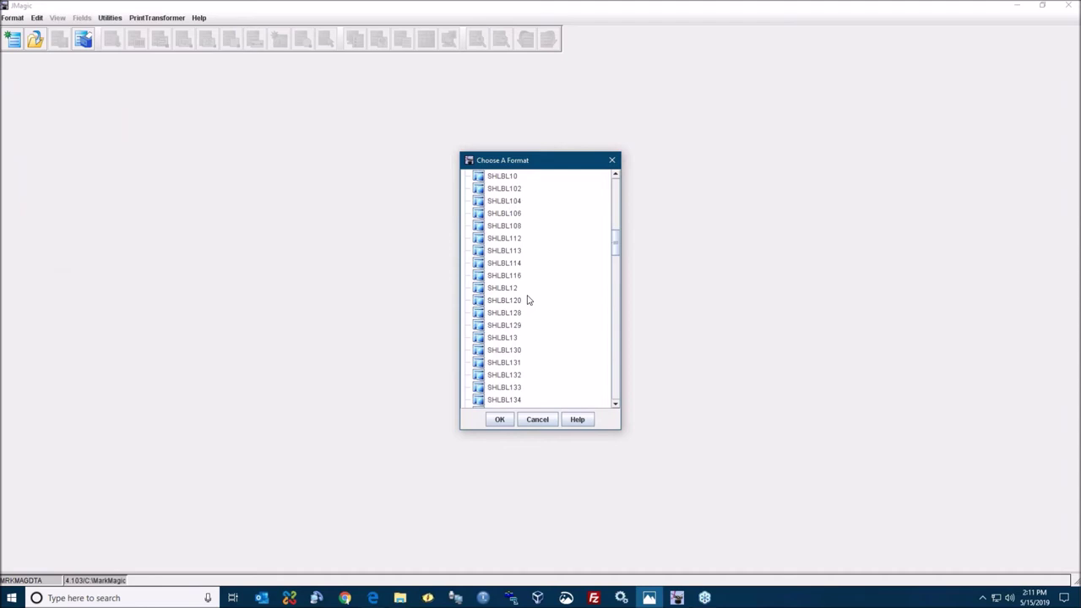
scroll(527, 299, down, 10)
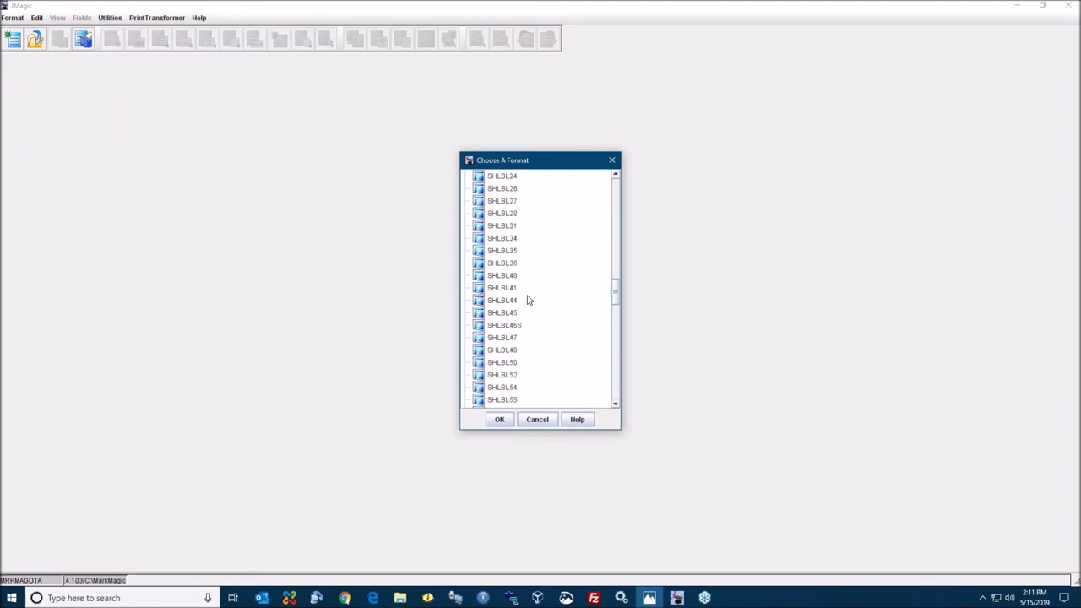
scroll(527, 299, down, 12)
scroll(527, 300, down, 15)
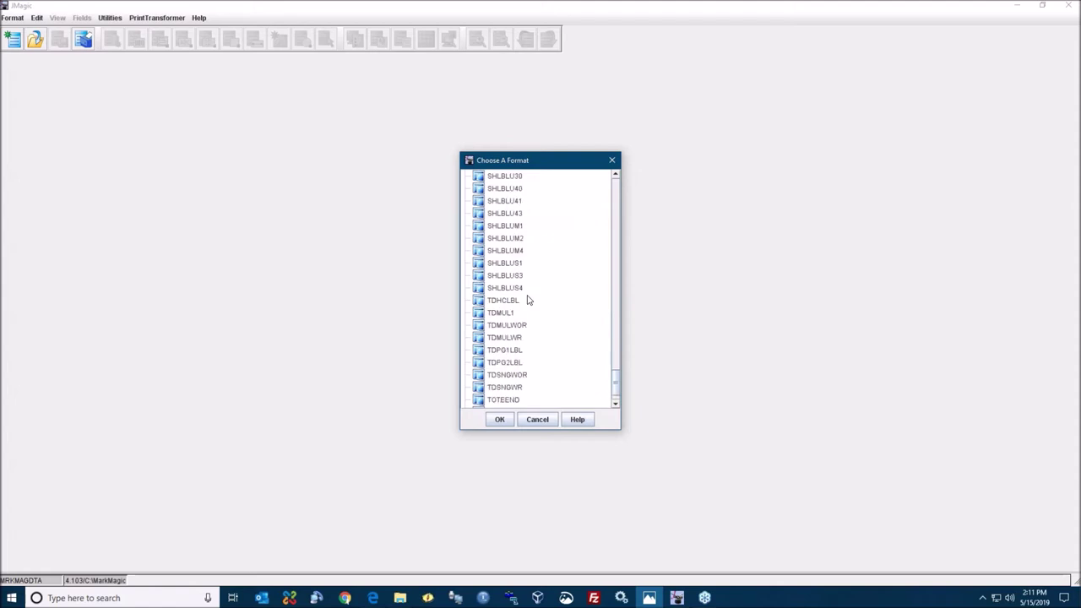
scroll(527, 299, up, 20)
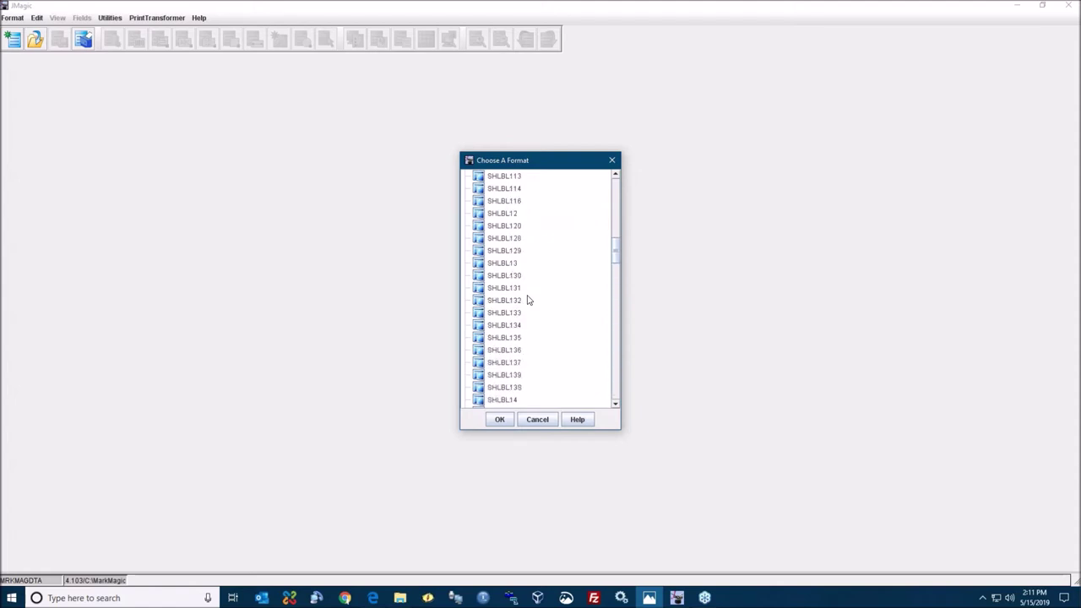
scroll(526, 300, up, 6)
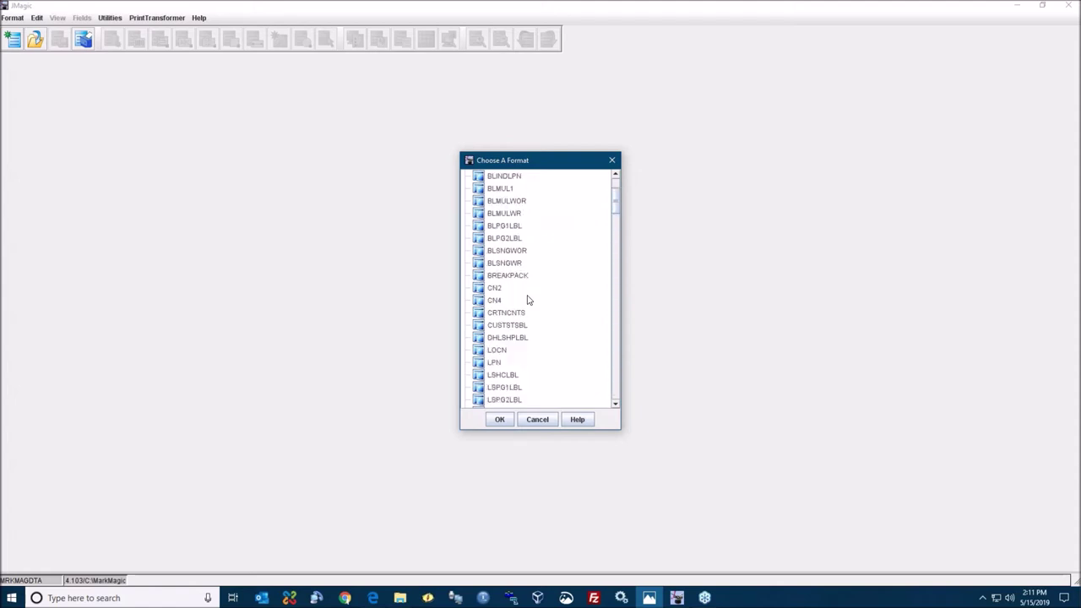
scroll(527, 300, up, 3)
scroll(527, 300, down, 12)
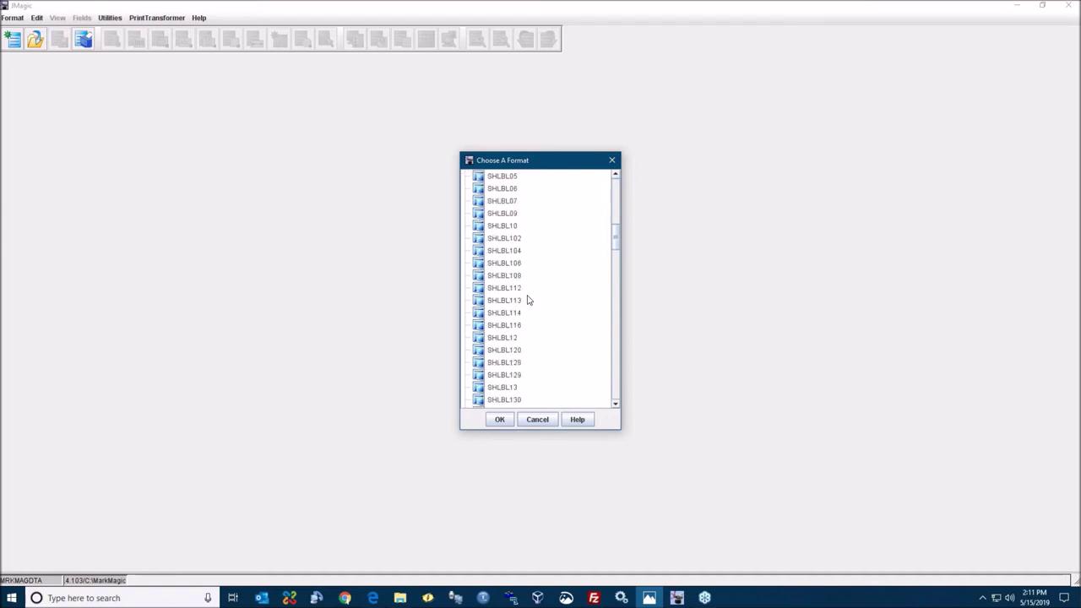
scroll(527, 299, down, 20)
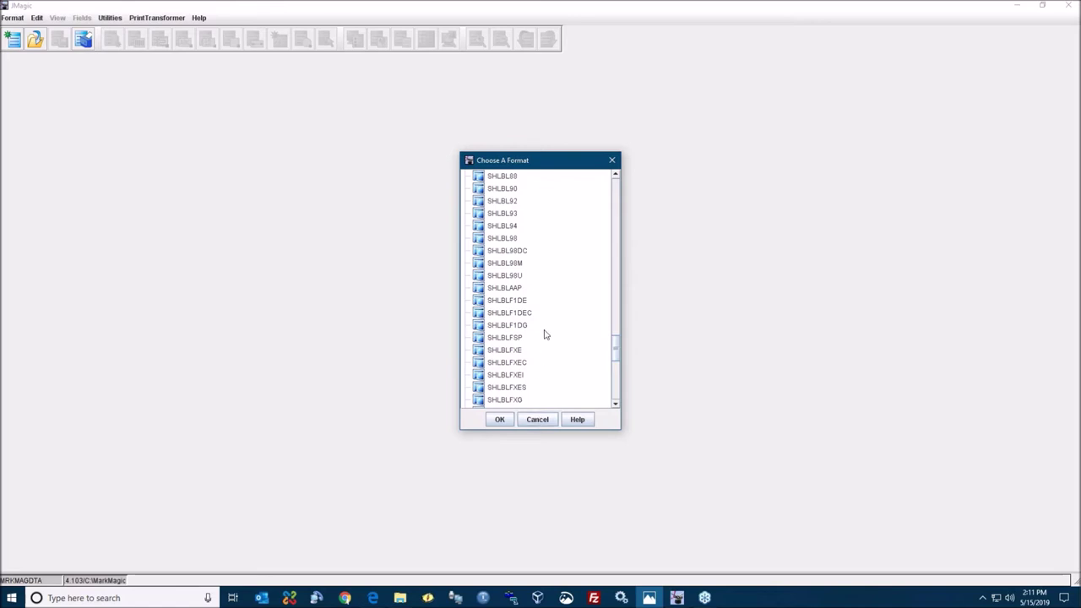
scroll(544, 335, down, 6)
scroll(545, 332, up, 15)
scroll(545, 329, up, 4)
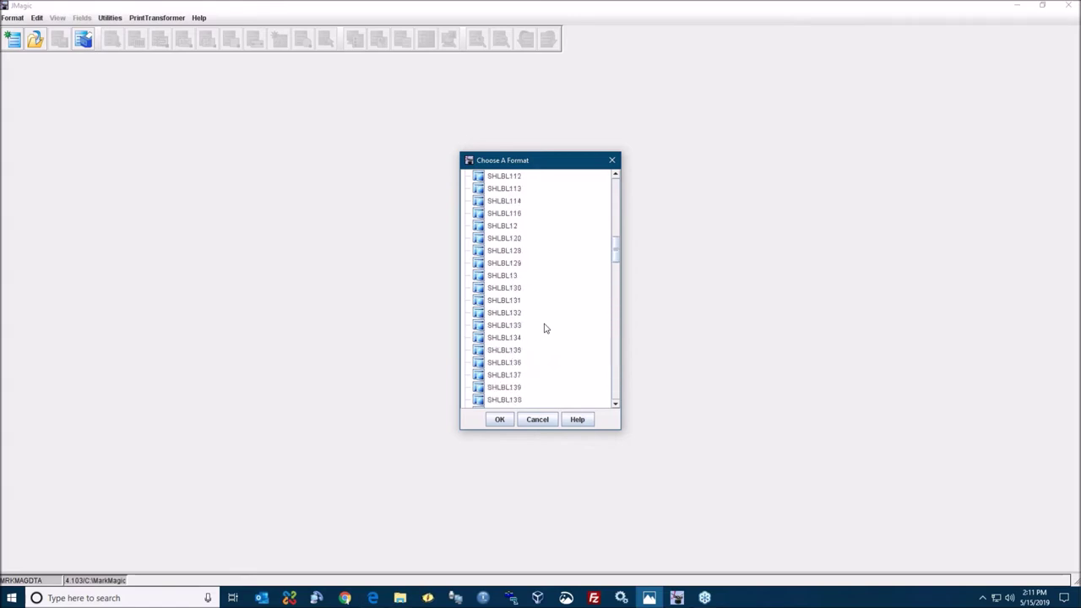
scroll(545, 328, down, 1)
scroll(545, 329, up, 8)
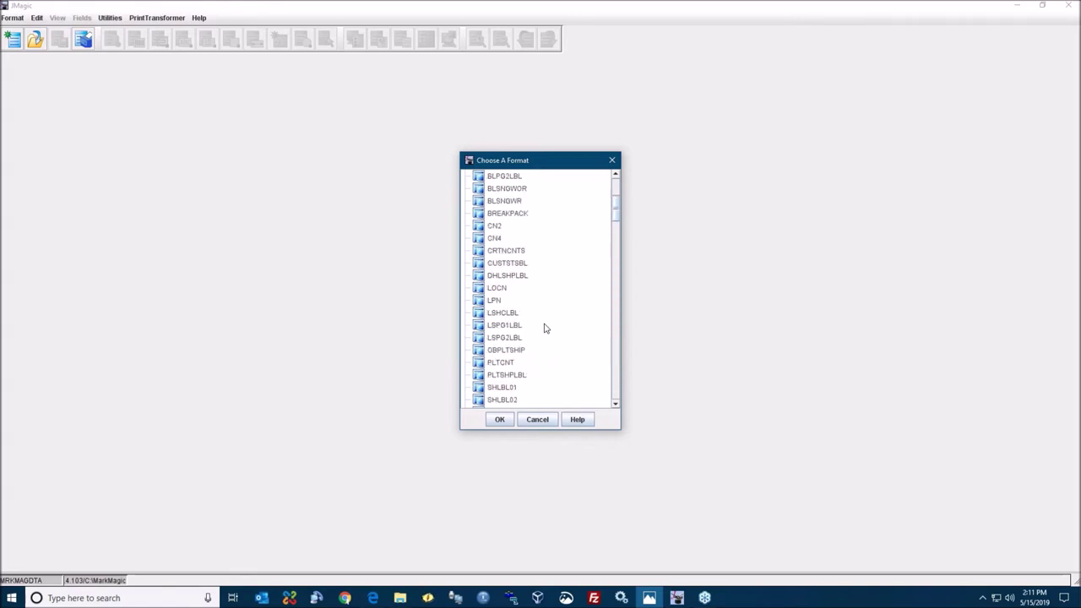
scroll(545, 329, up, 4)
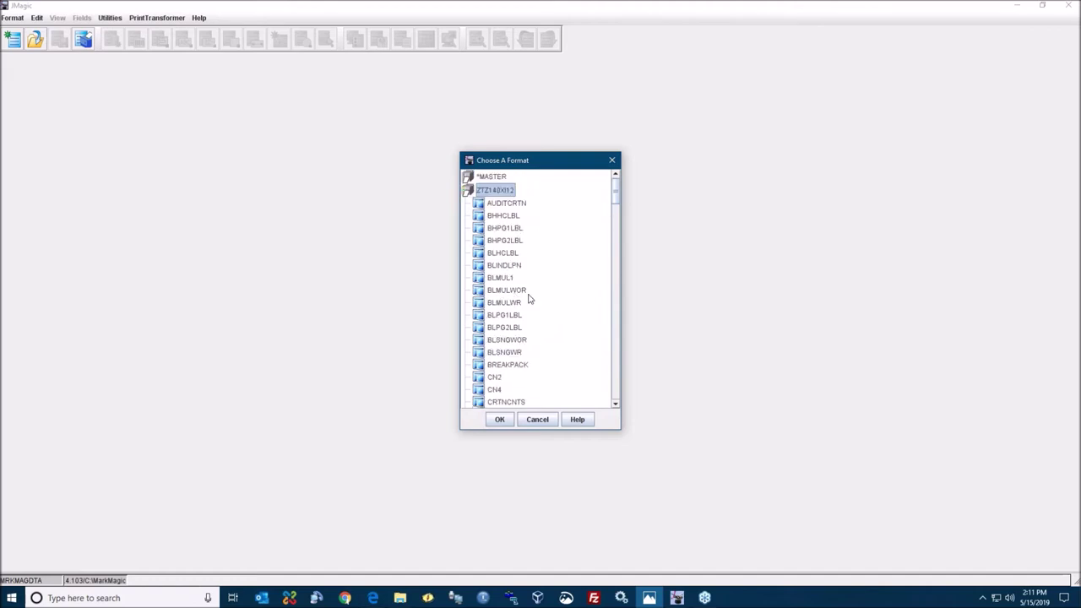
scroll(535, 340, down, 4)
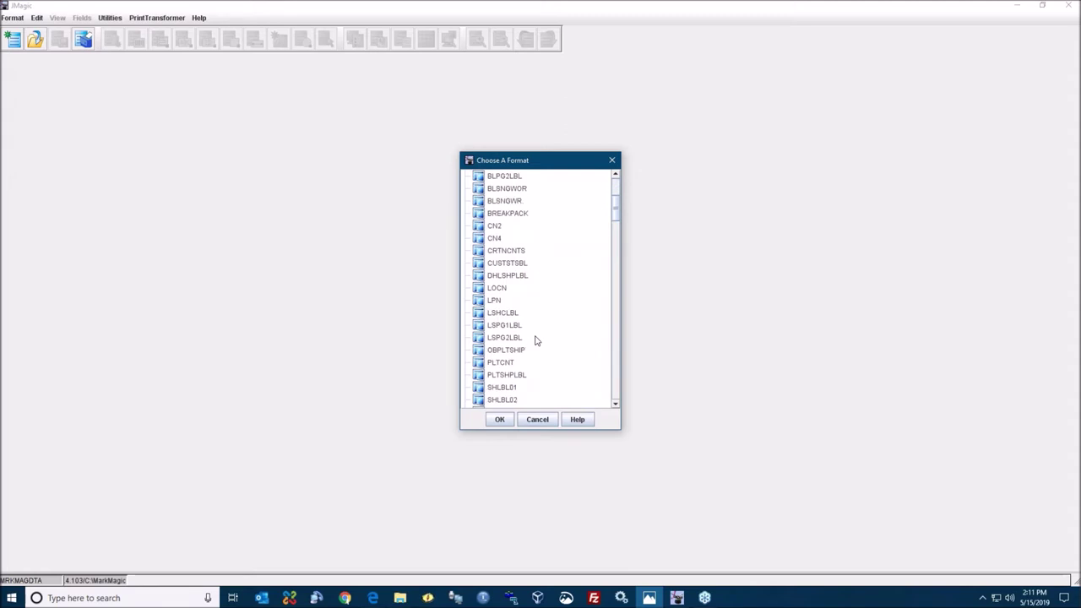
click(538, 421)
- Start a format copy with SHLBL01 from device ZTZ140X12 as the source
click(12, 18)
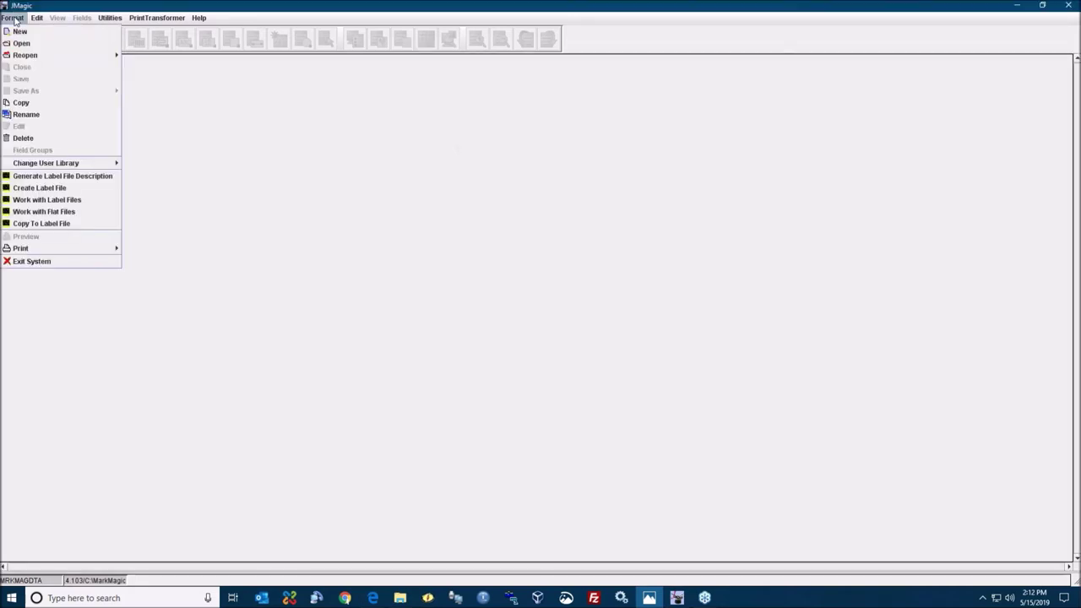
click(47, 105)
click(586, 268)
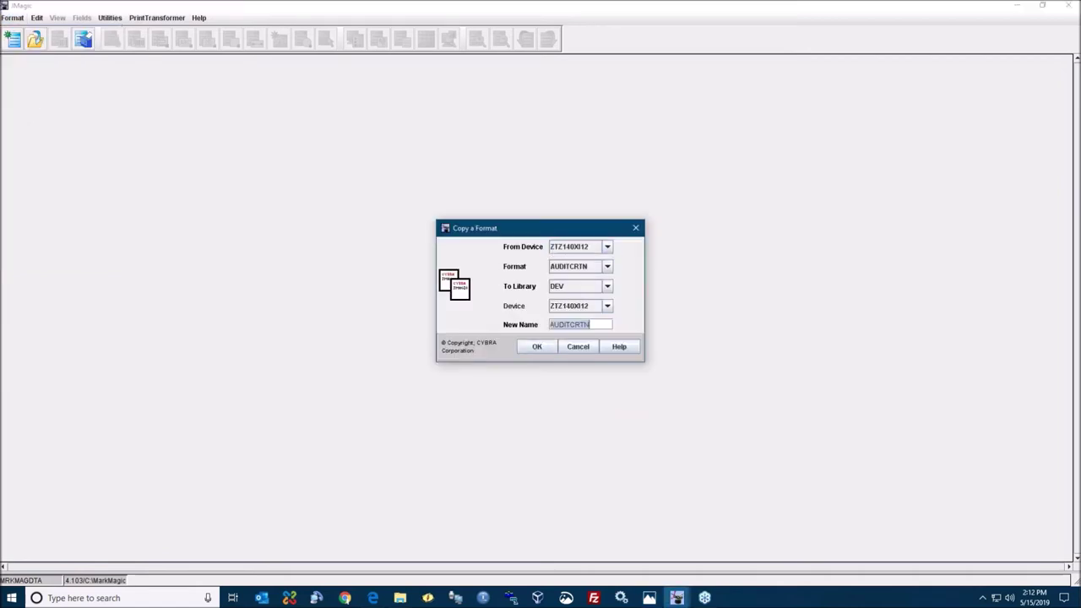
click(586, 268)
scroll(581, 315, down, 4)
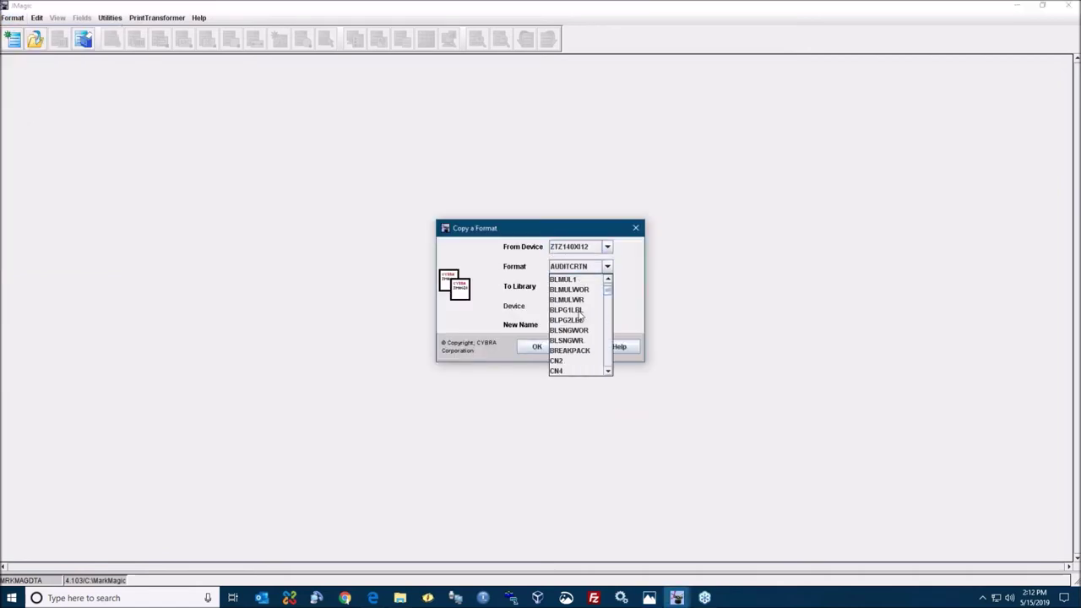
scroll(581, 320, down, 1)
click(576, 341)
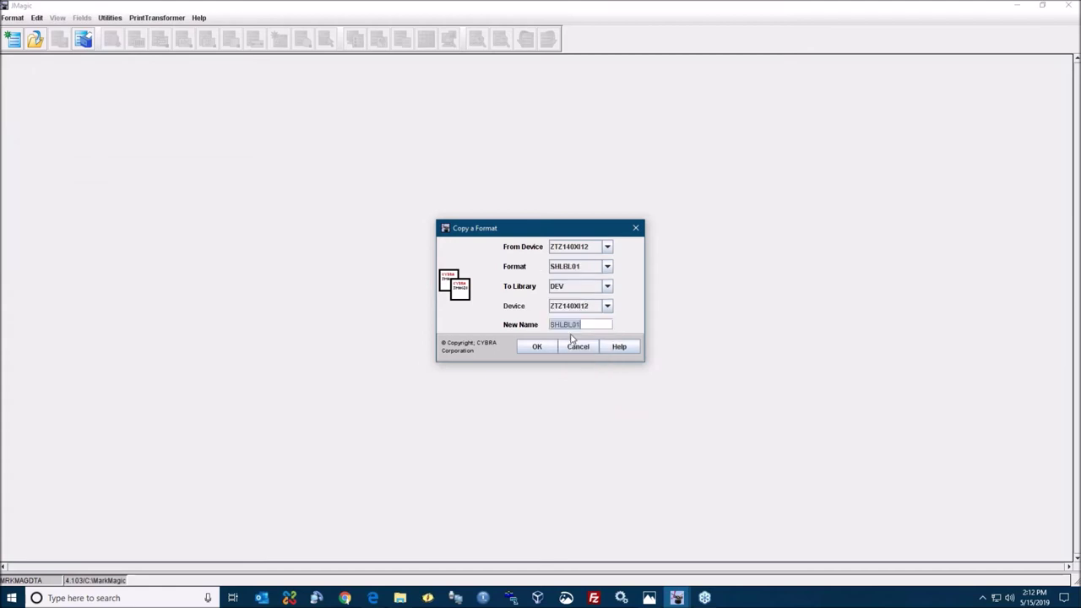
- Copy it to library MRKMAGDTA, device SAGY412T, keeping the name SHLBL01, accepting all prompts
click(579, 287)
click(583, 309)
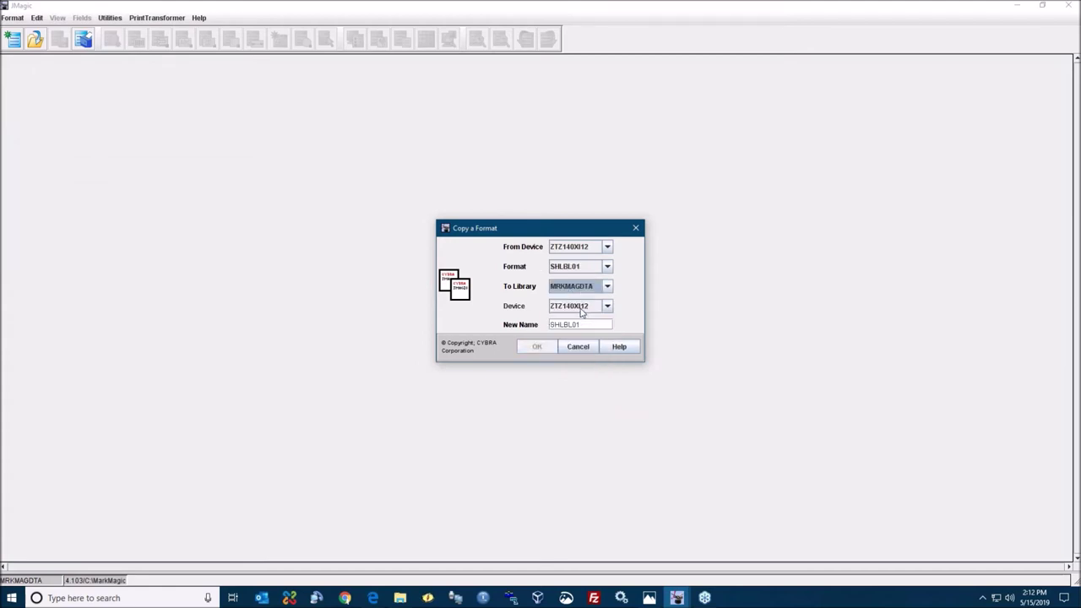
click(573, 307)
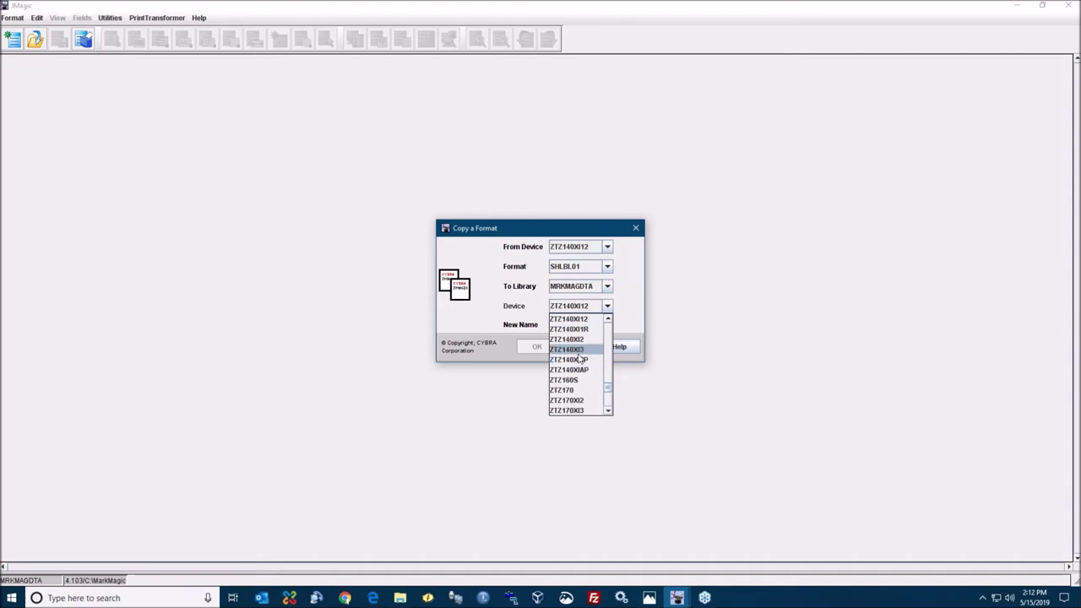
scroll(579, 360, down, 2)
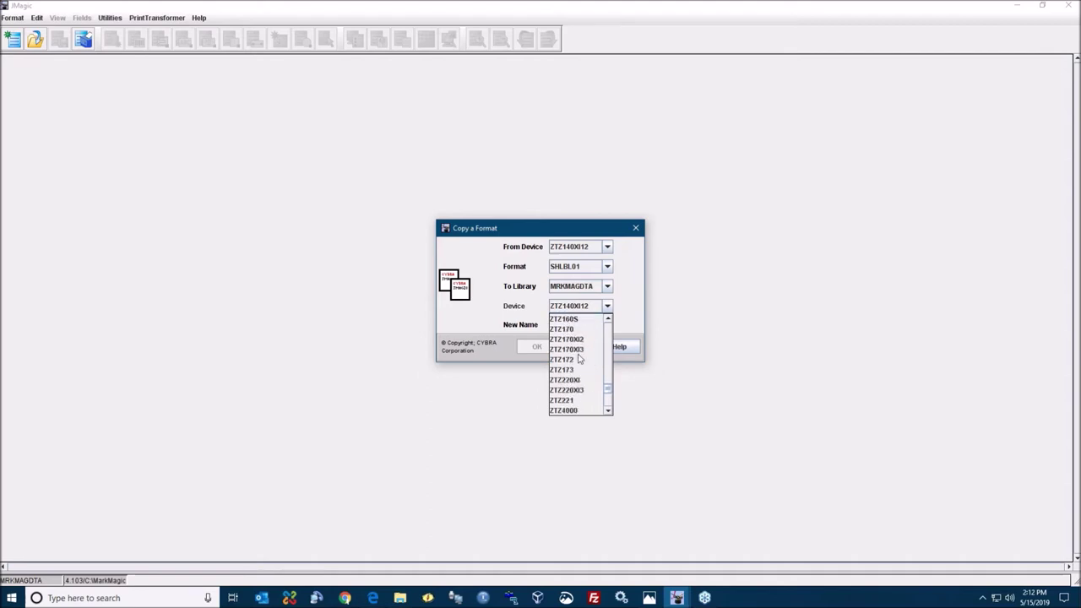
scroll(579, 360, down, 5)
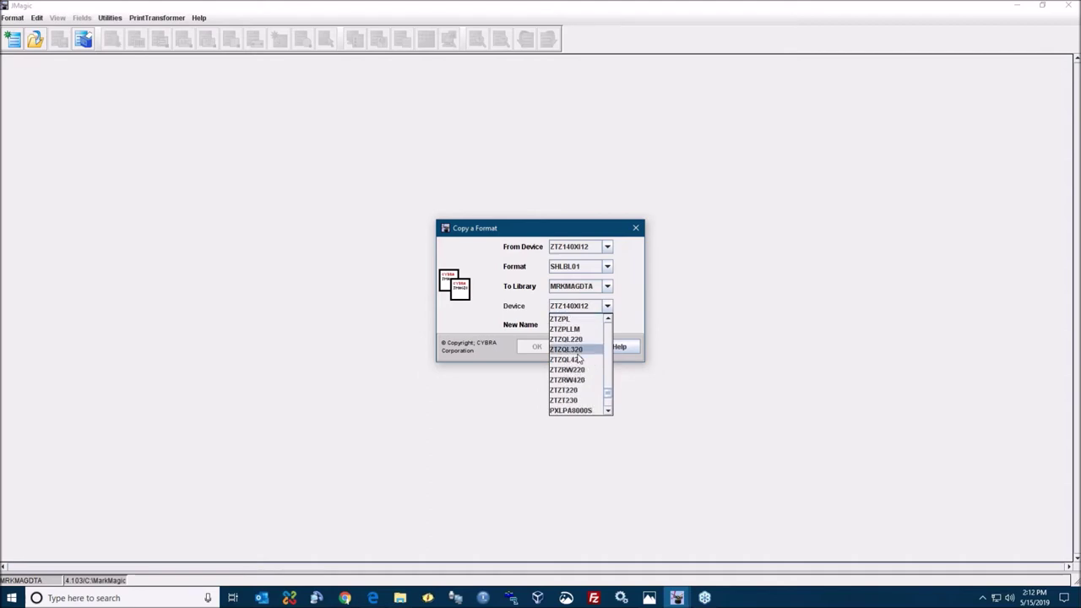
scroll(579, 360, down, 4)
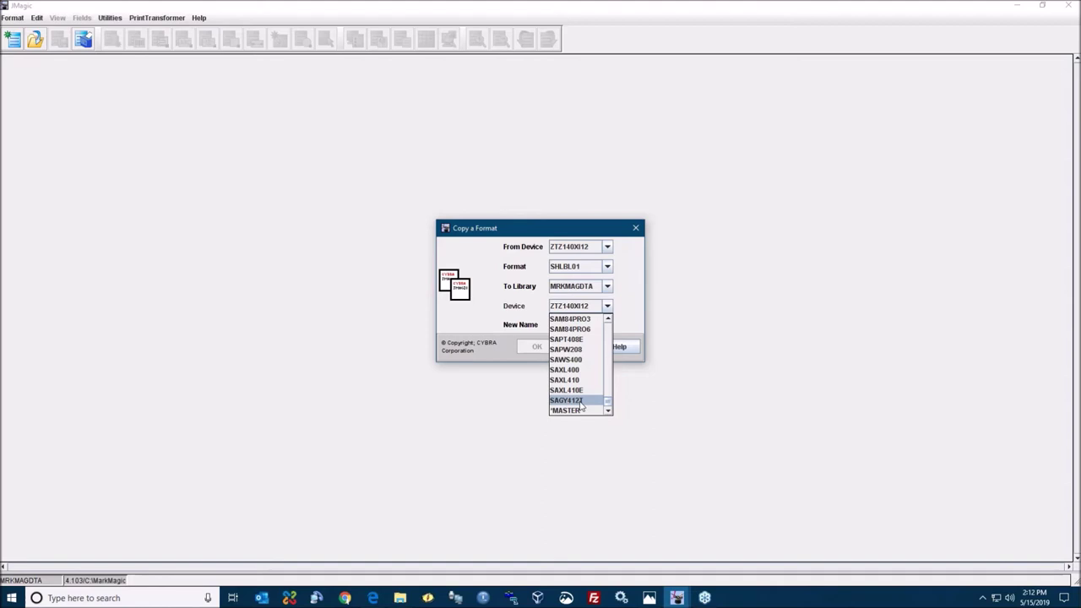
click(581, 400)
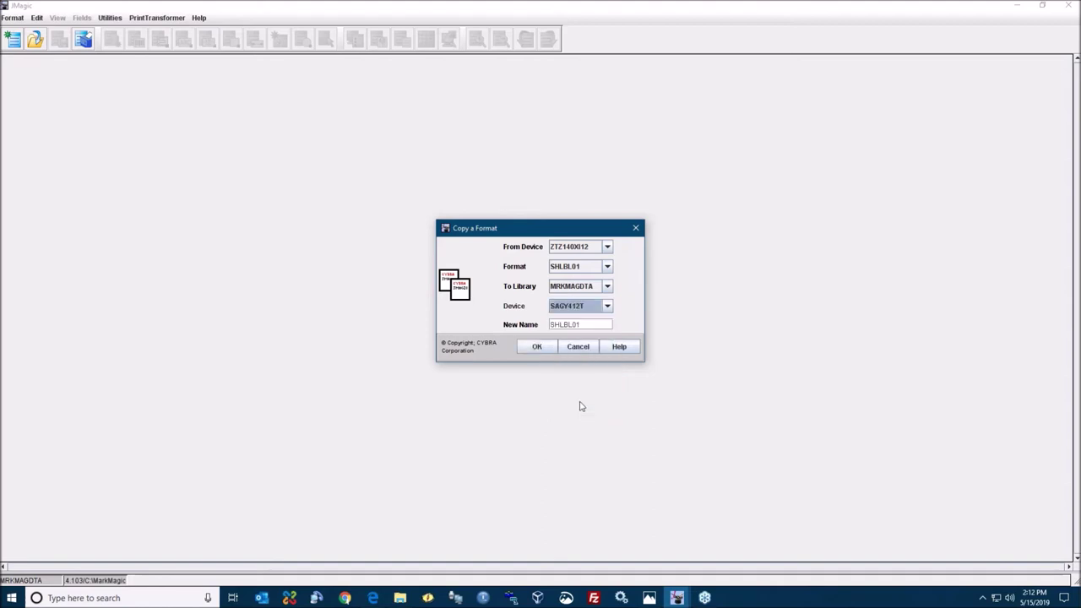
click(598, 324)
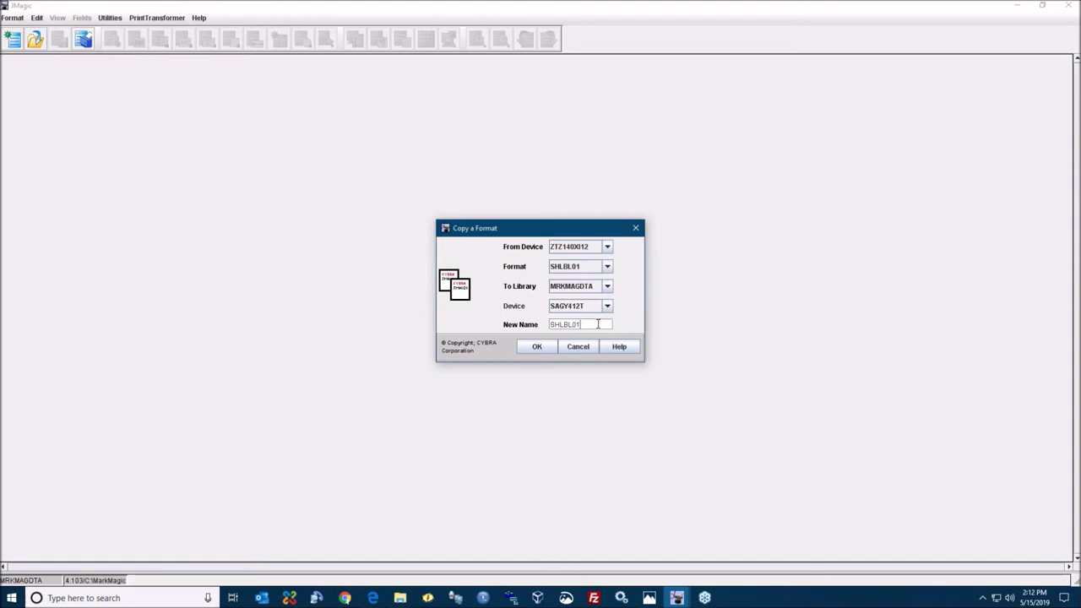
click(536, 345)
click(532, 343)
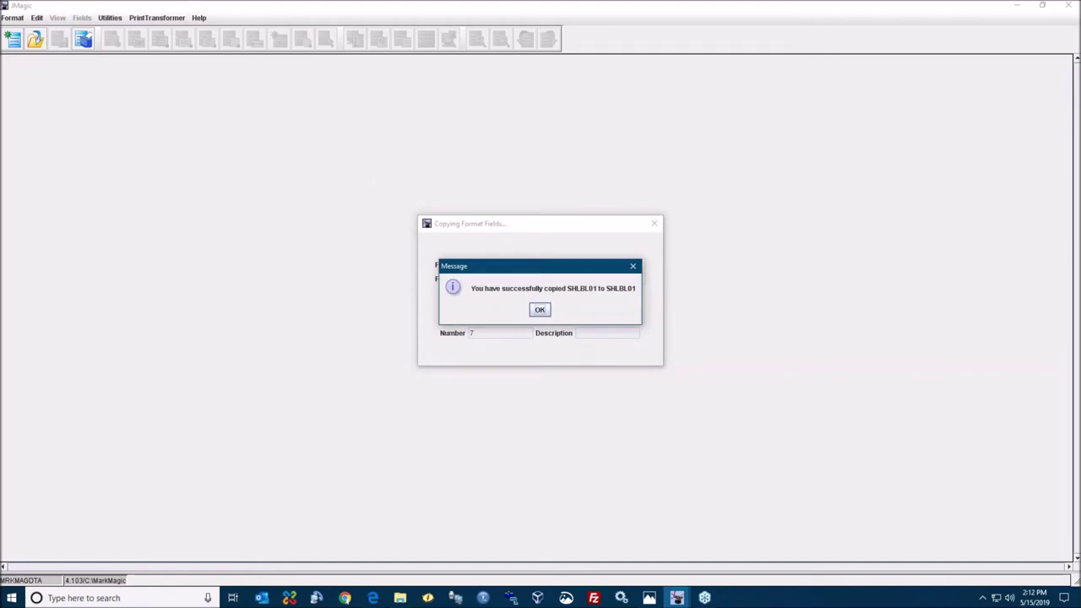
- Start another format copy with CRTNCNTS from source device ZTZ140XI12
click(539, 309)
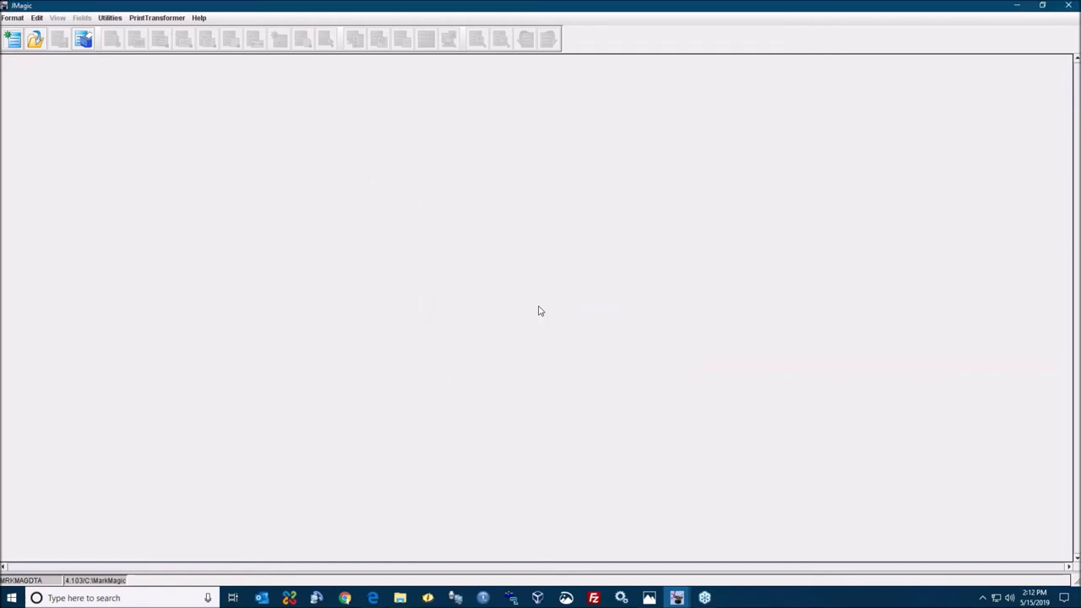
click(13, 19)
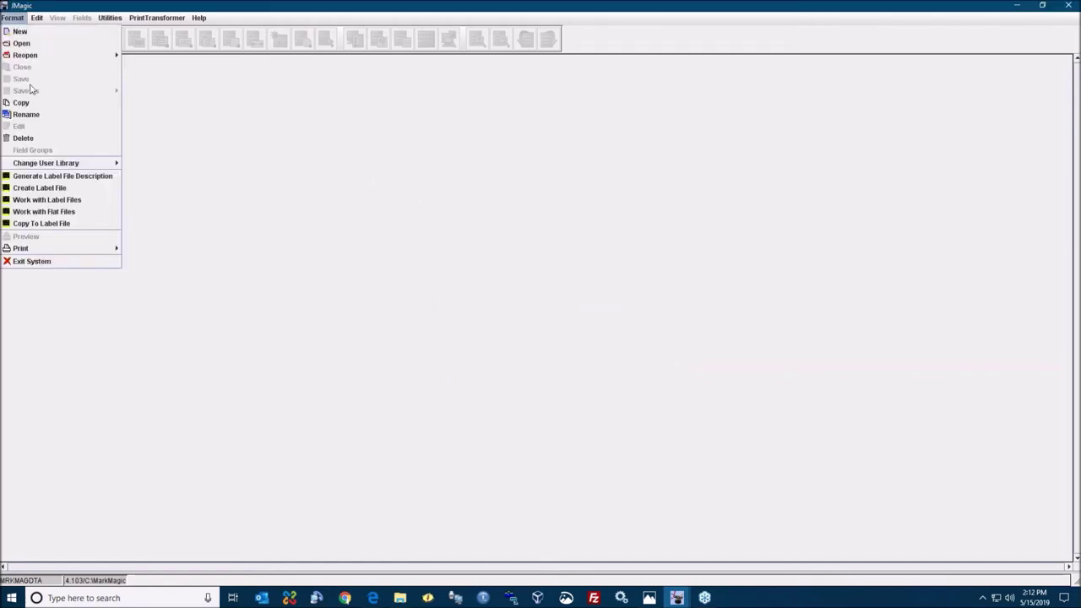
click(36, 105)
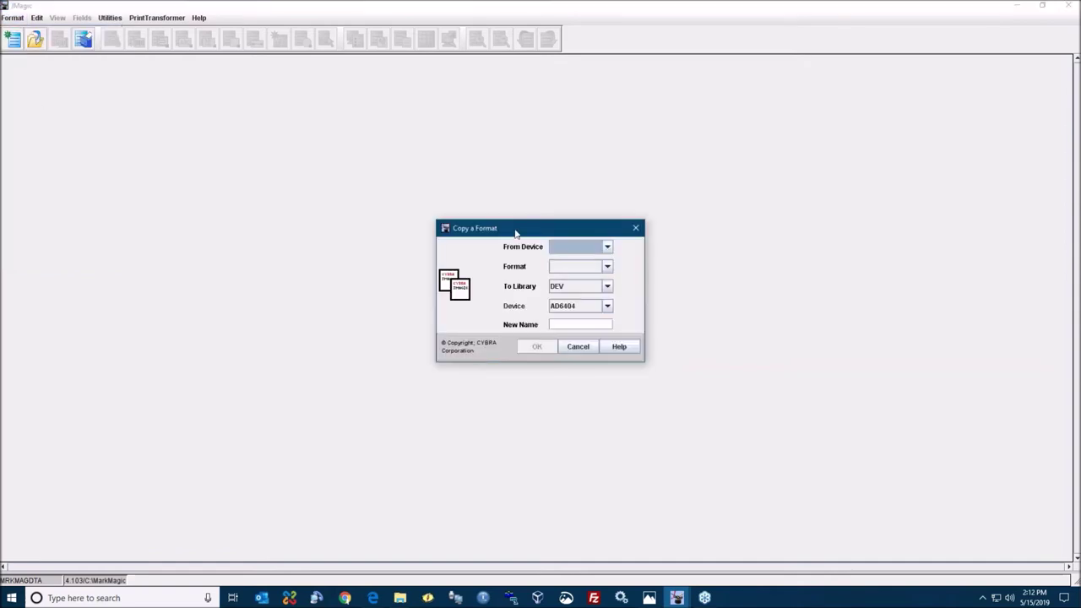
click(564, 247)
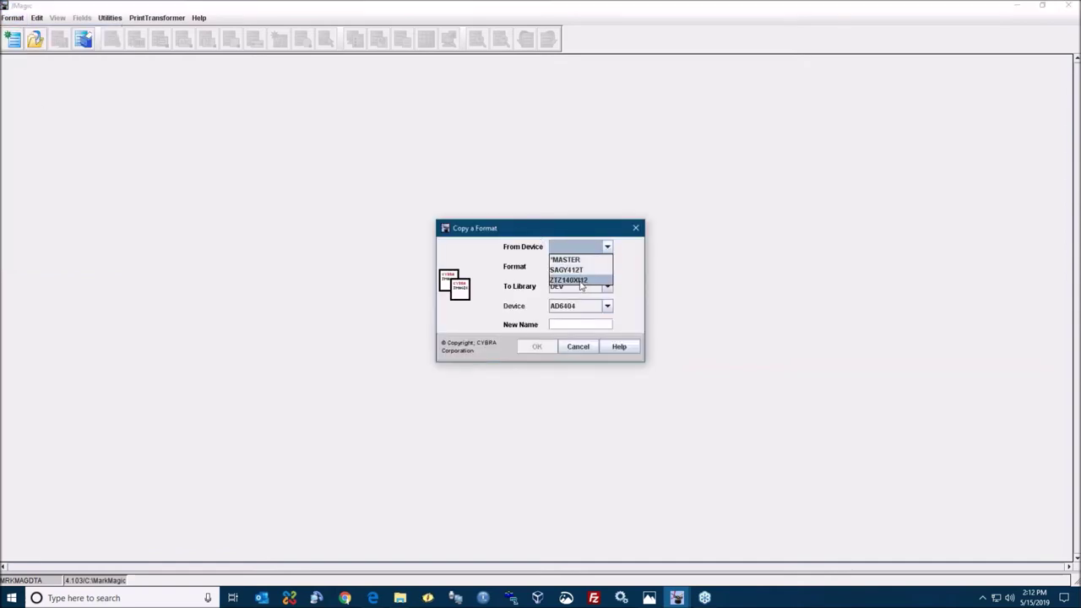
click(580, 280)
click(579, 266)
scroll(580, 309, down, 3)
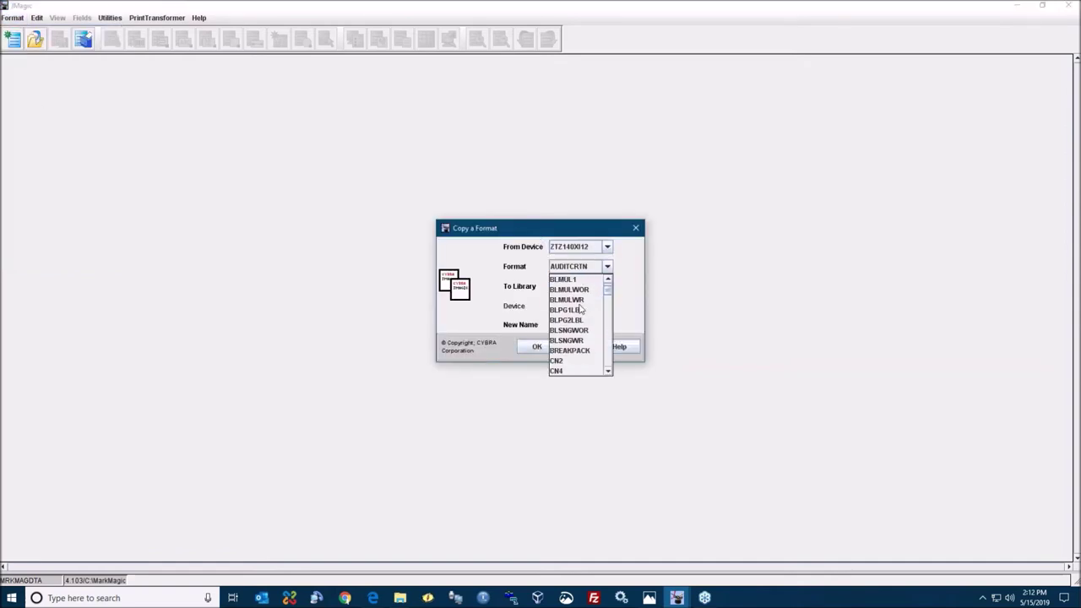
scroll(580, 309, down, 1)
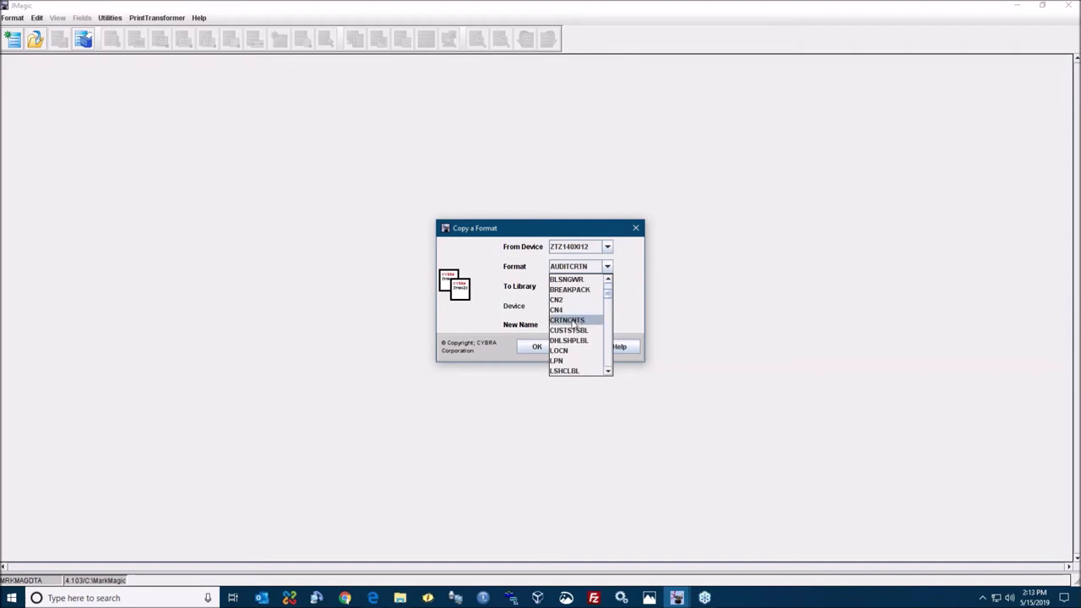
click(573, 323)
- Copy CRTNCNTS to library MRKMAGDTA, device SAGY412T, under the same name, confirming success
click(578, 287)
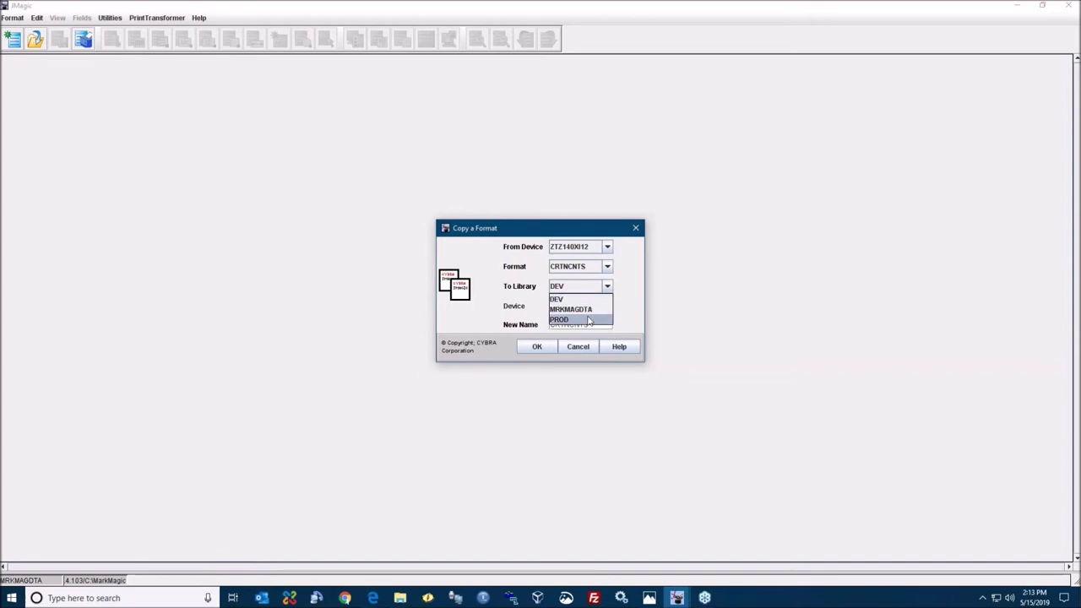
click(586, 313)
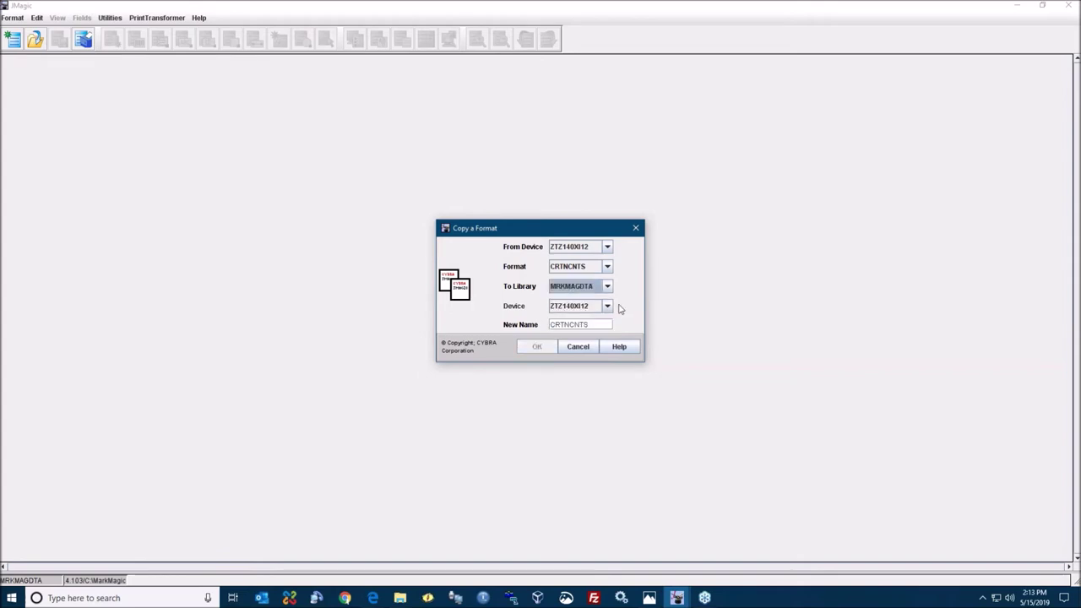
click(570, 308)
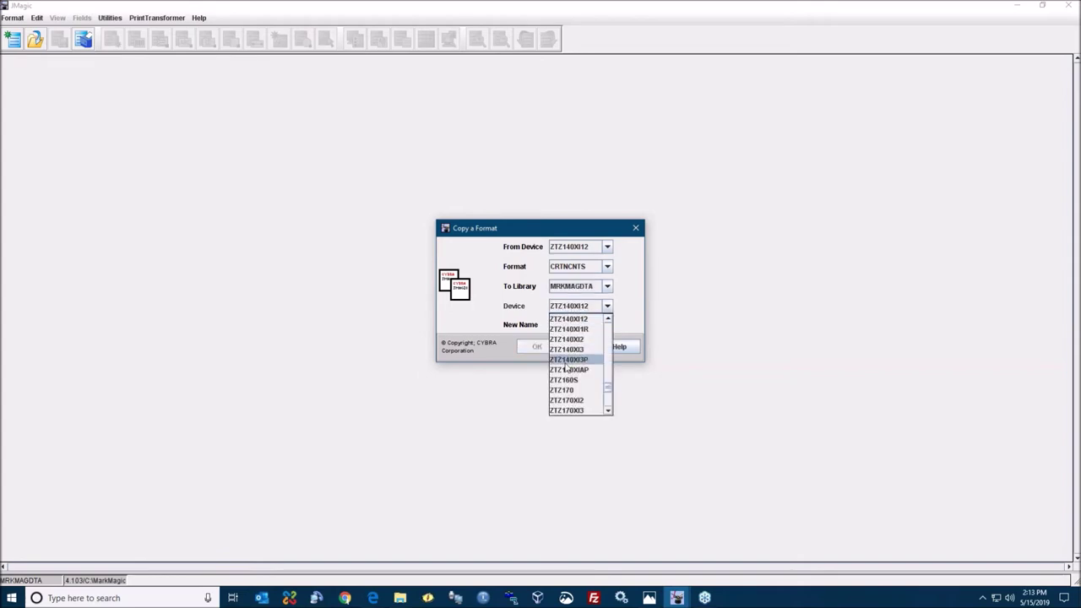
scroll(565, 366, down, 10)
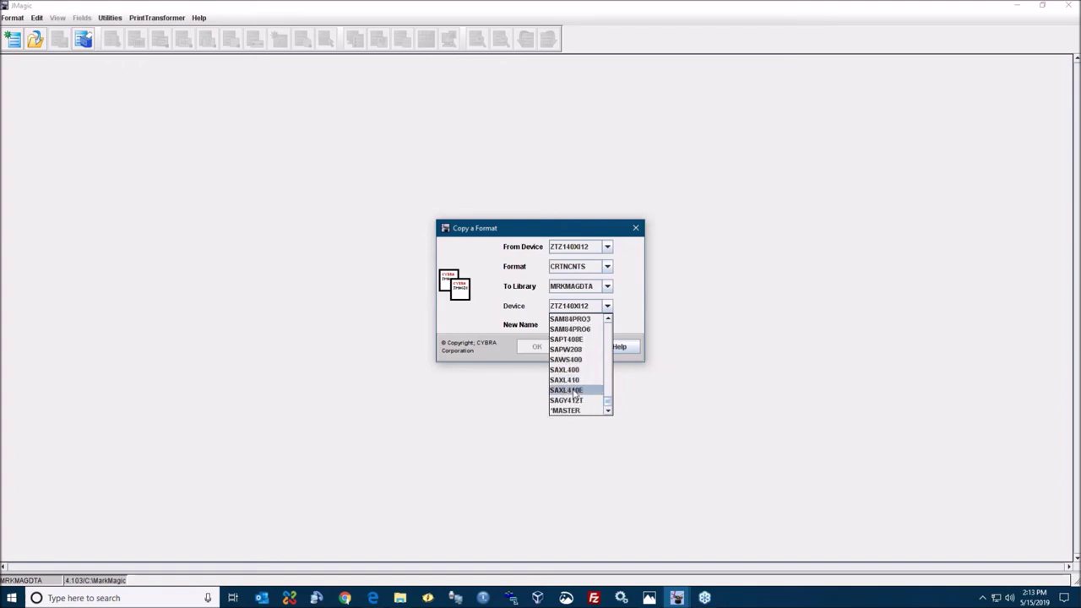
click(578, 402)
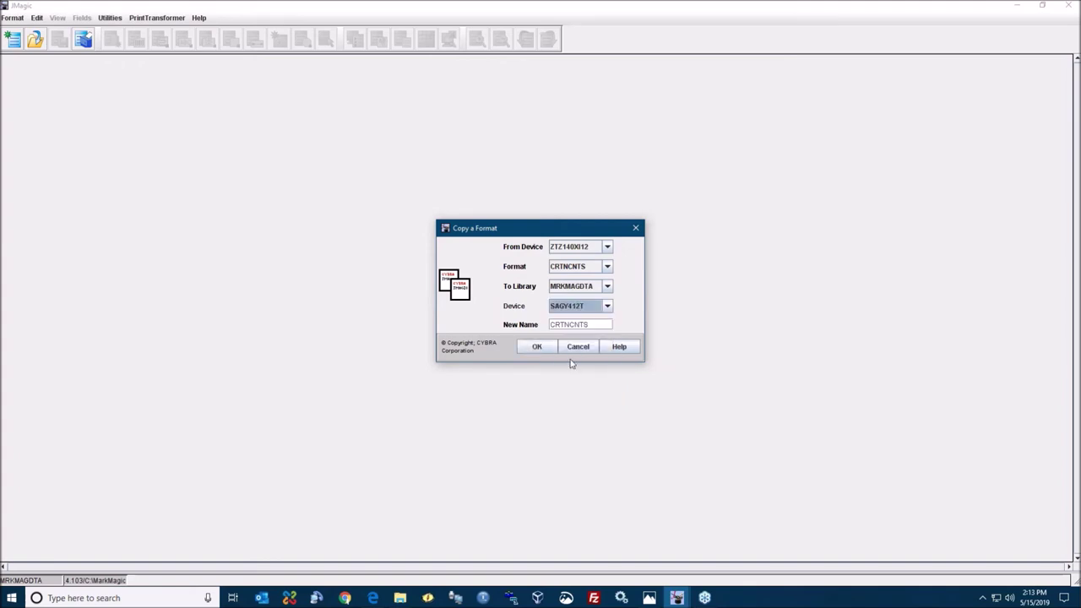
click(594, 324)
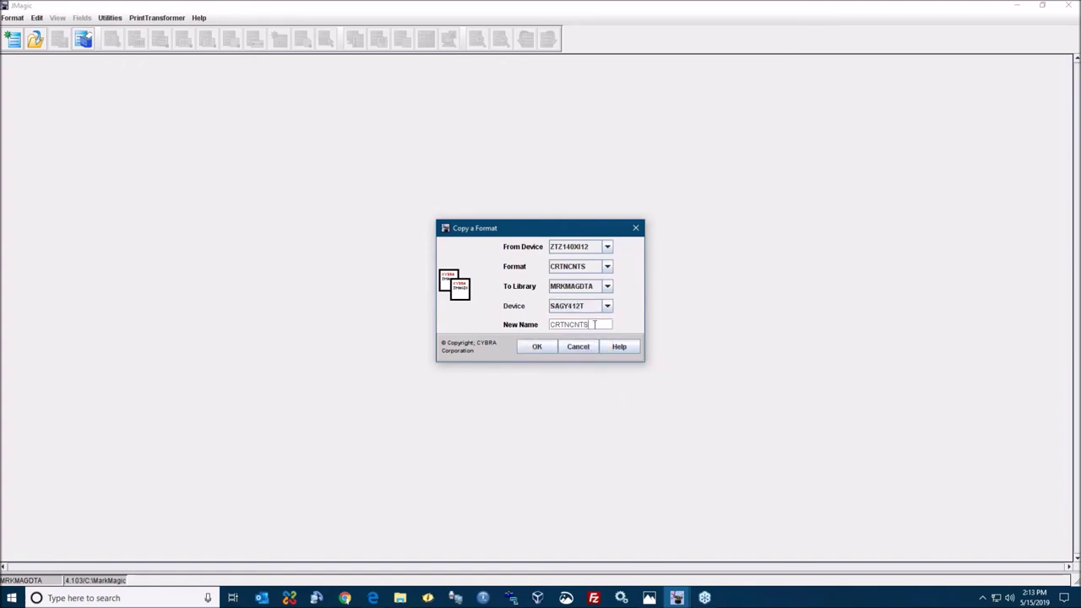
click(536, 348)
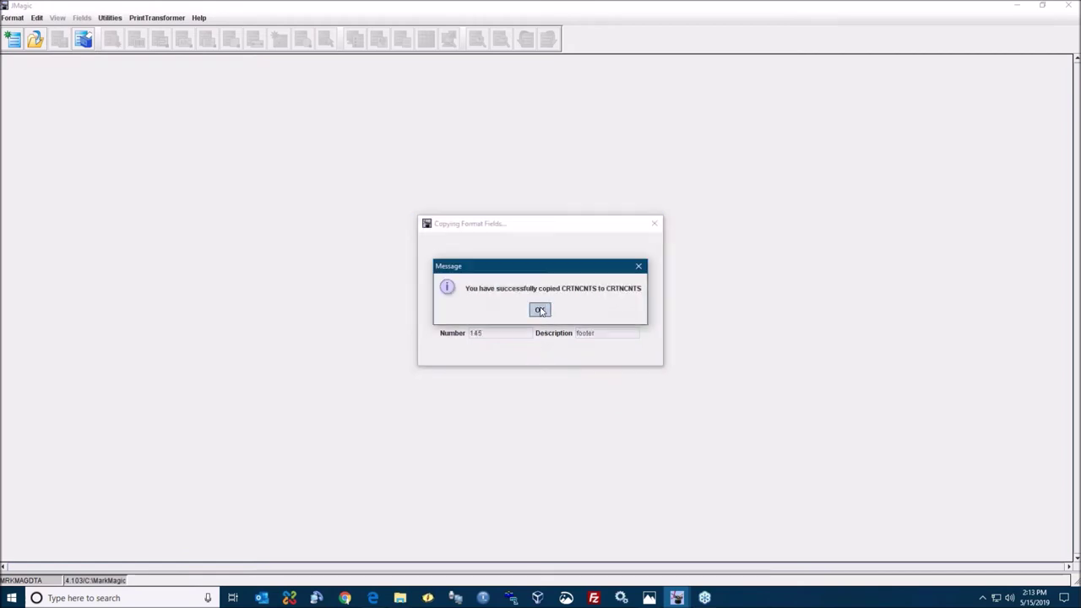
click(540, 311)
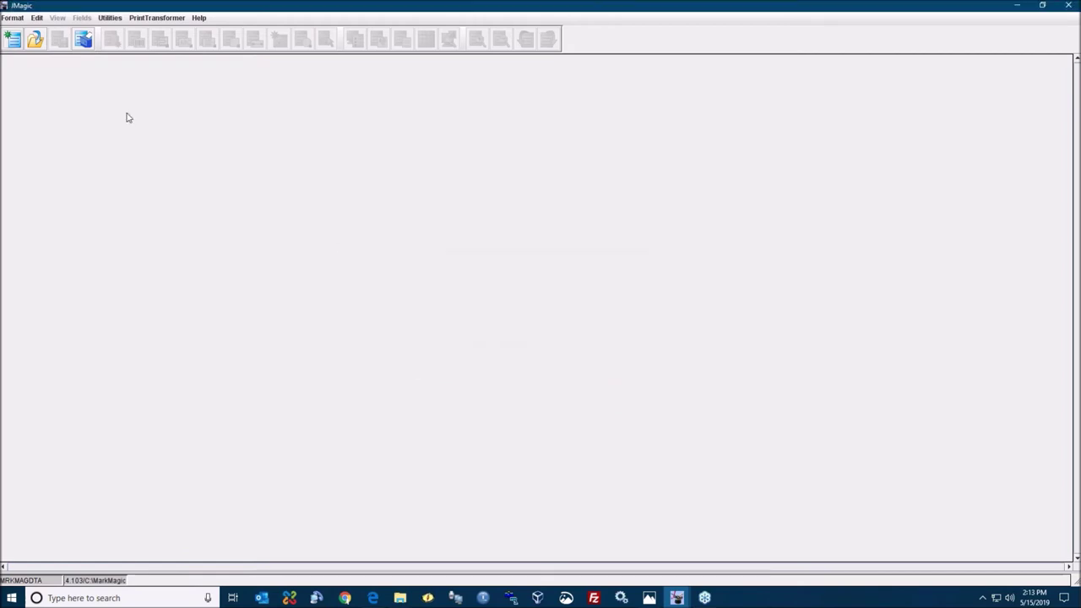
- Expand SAGY412T in Choose A Format and open its SHLBL01 shipping-label format
click(19, 21)
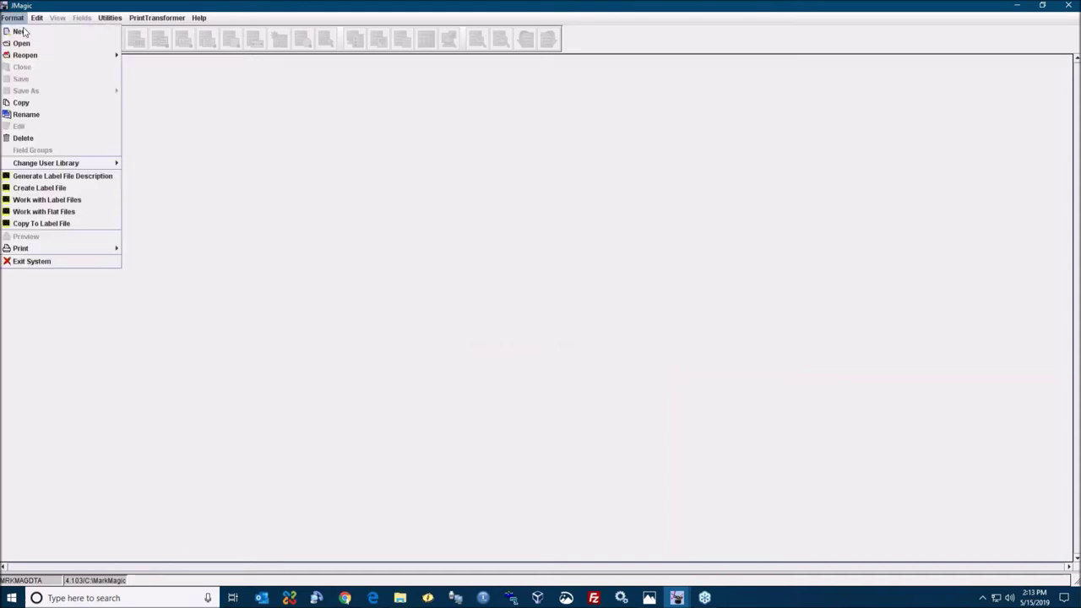
click(30, 47)
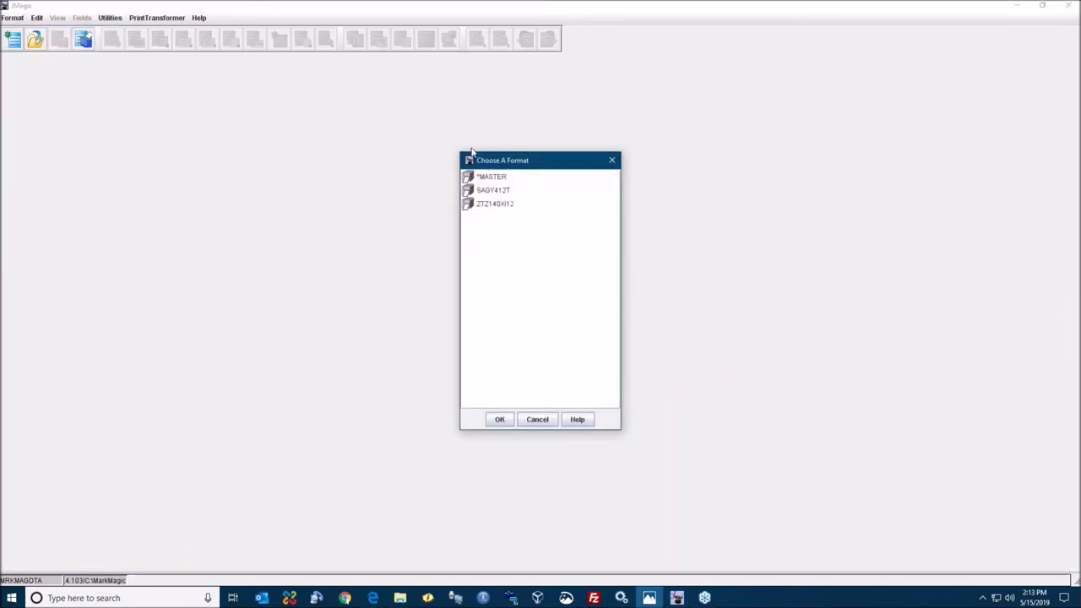
double_click(490, 192)
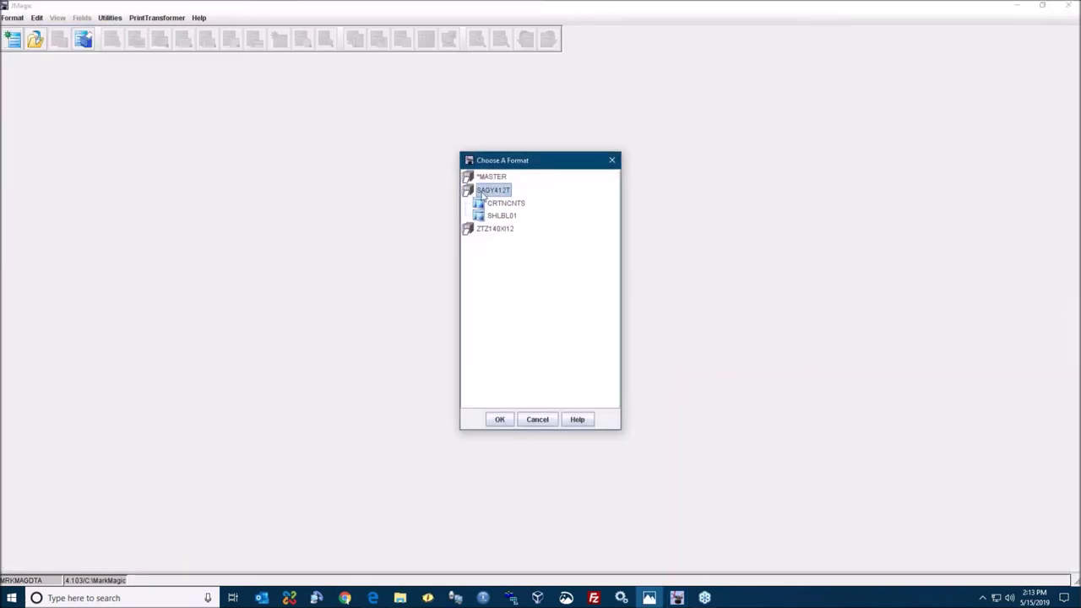
double_click(496, 230)
scroll(536, 320, down, 6)
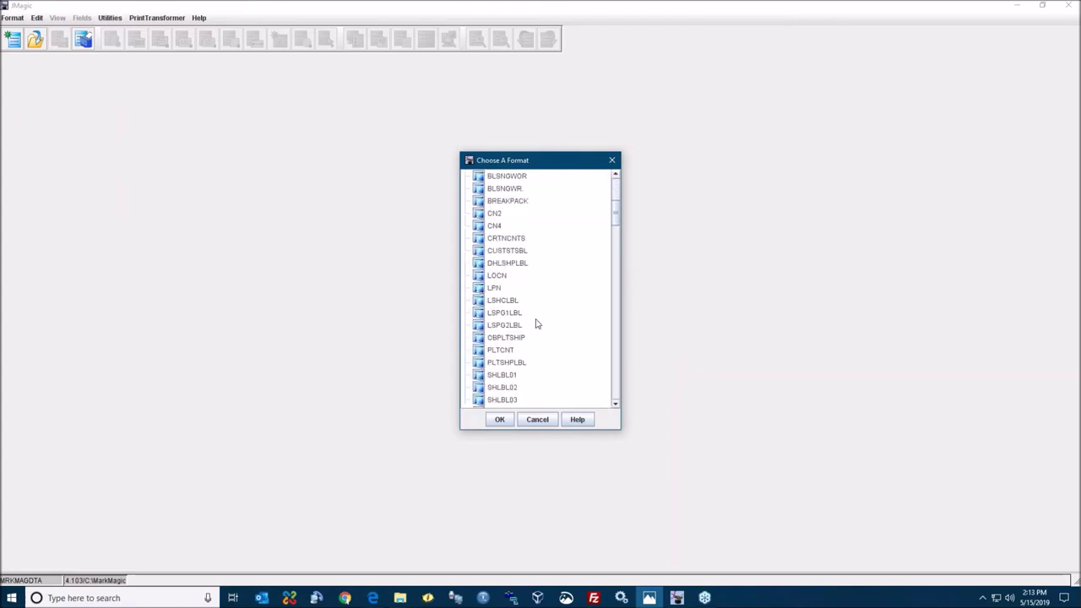
scroll(532, 291, up, 8)
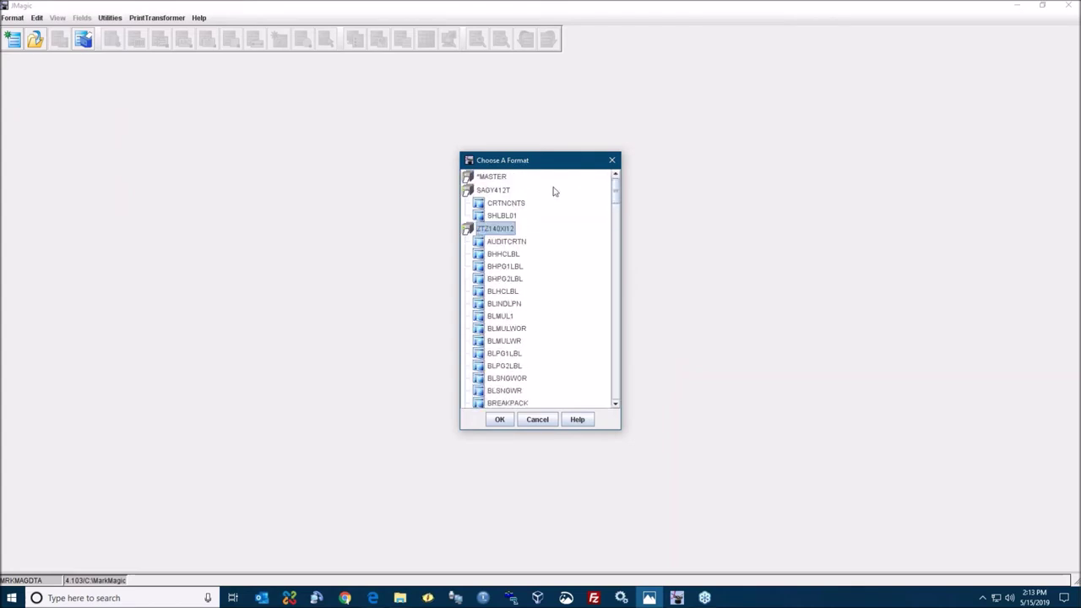
click(509, 216)
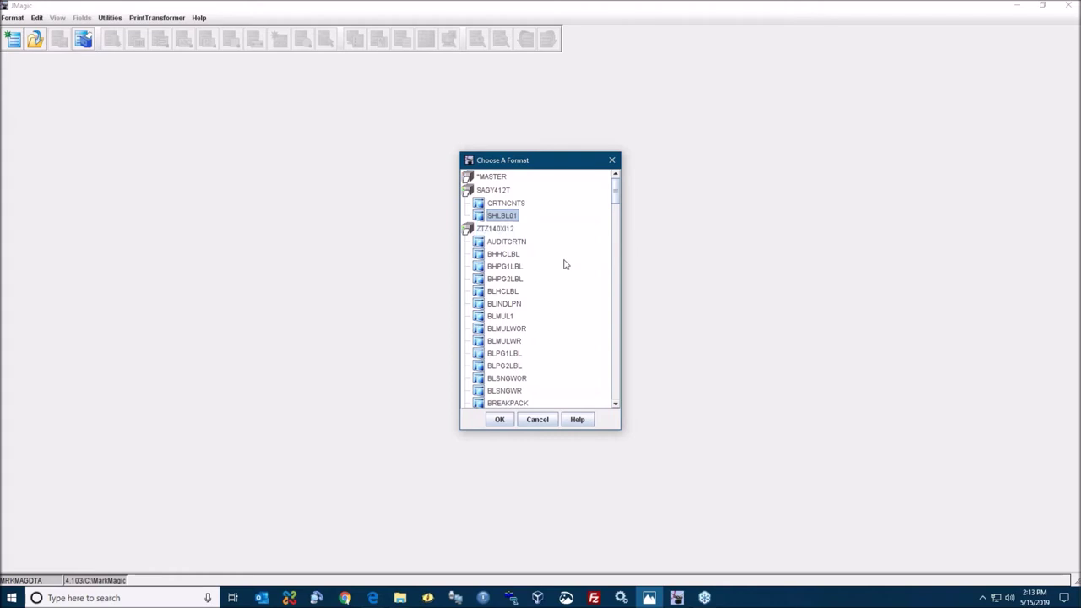
click(499, 419)
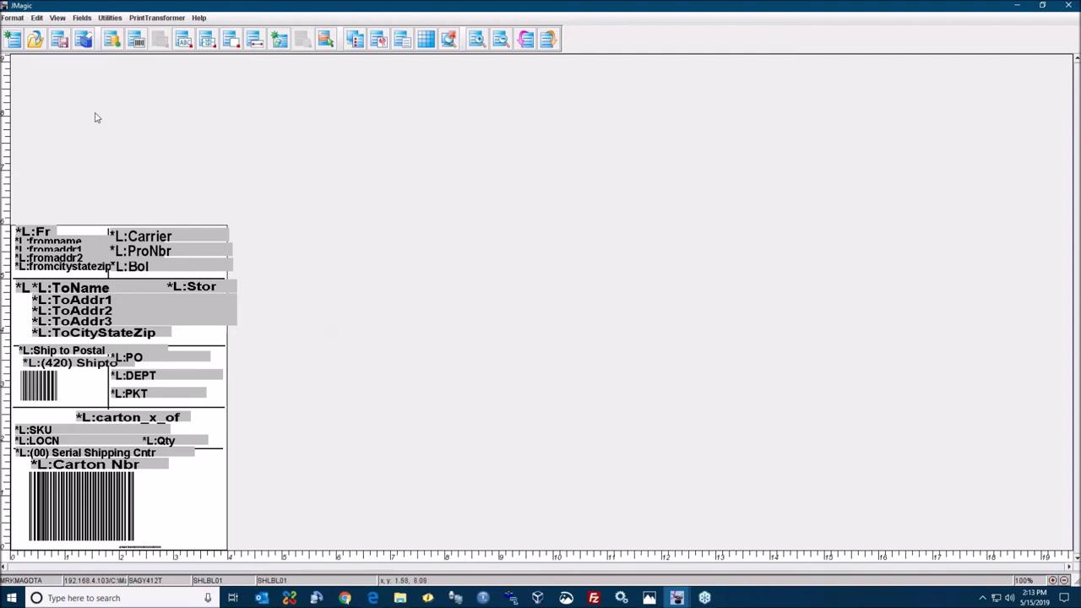
click(13, 18)
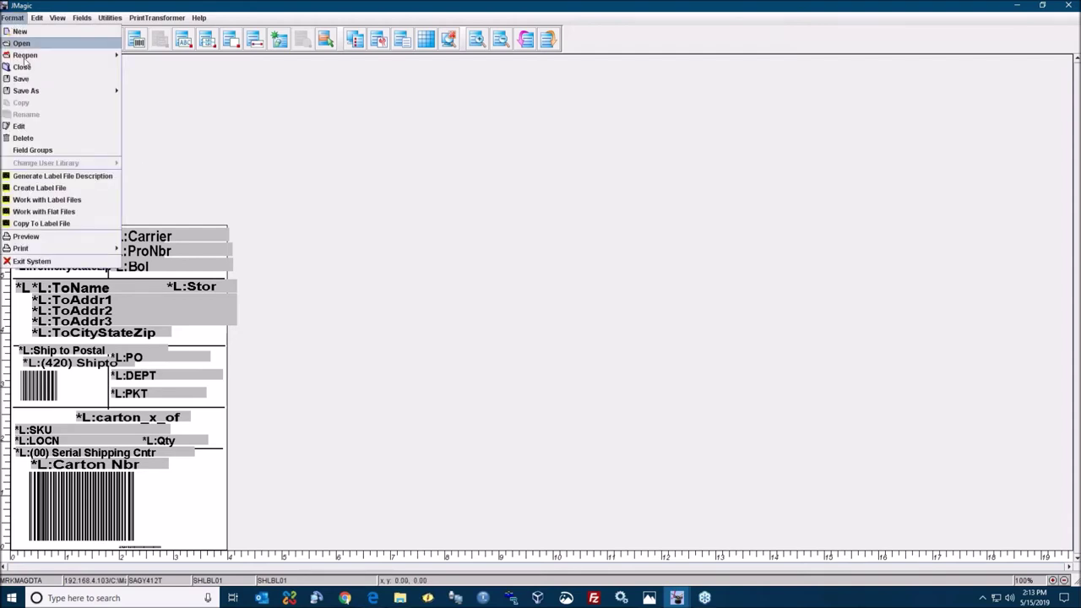
- Change the SHLBL01 format length to 8 inches and width to 5 inches
click(35, 129)
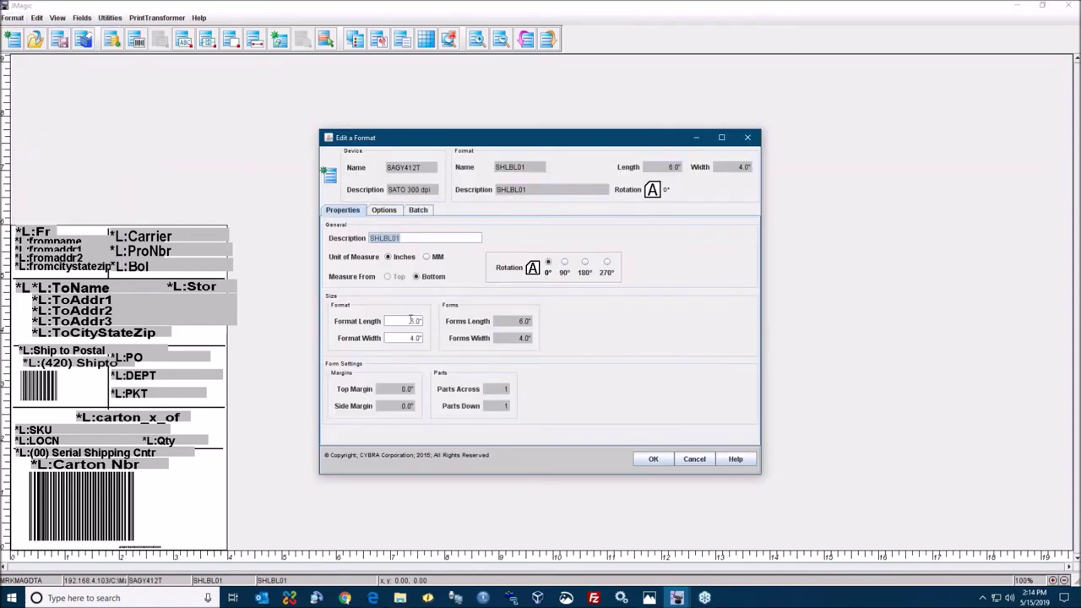
click(403, 324)
text(8)
key(Tab)
text(5)
key(Tab)
click(652, 459)
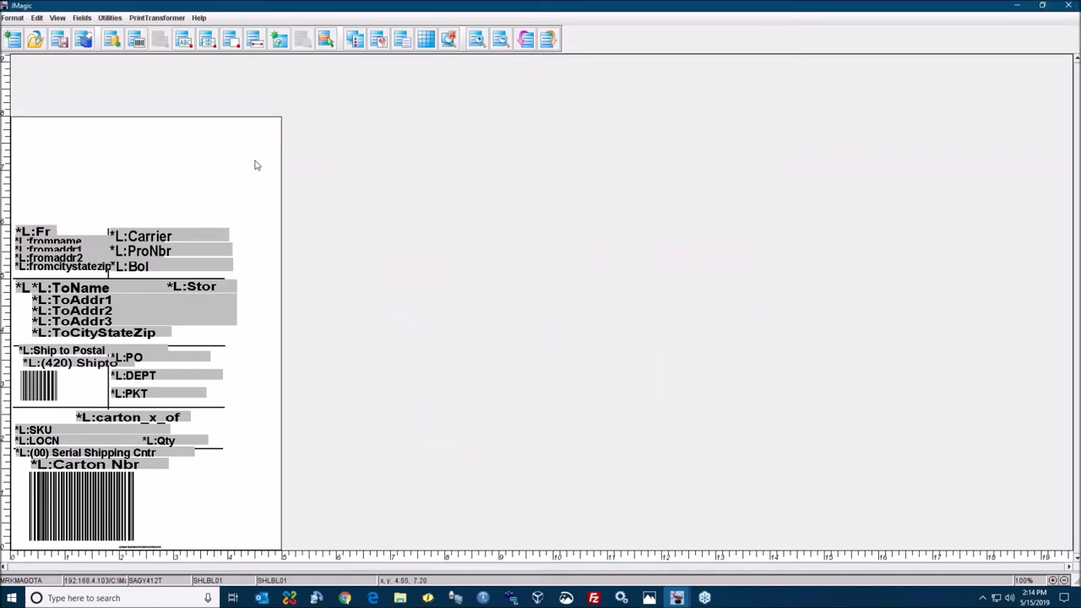
- Shift all label fields up and right on the 8 by 5 canvas and save SHLBL01
drag(250, 200, 11, 541)
drag(117, 285, 134, 239)
click(178, 136)
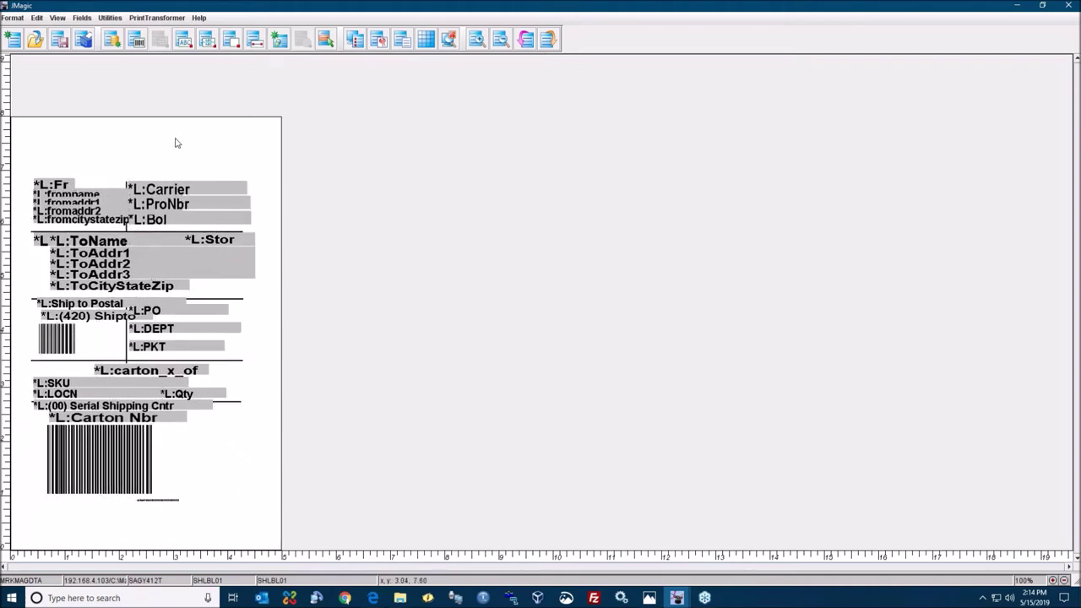
click(59, 42)
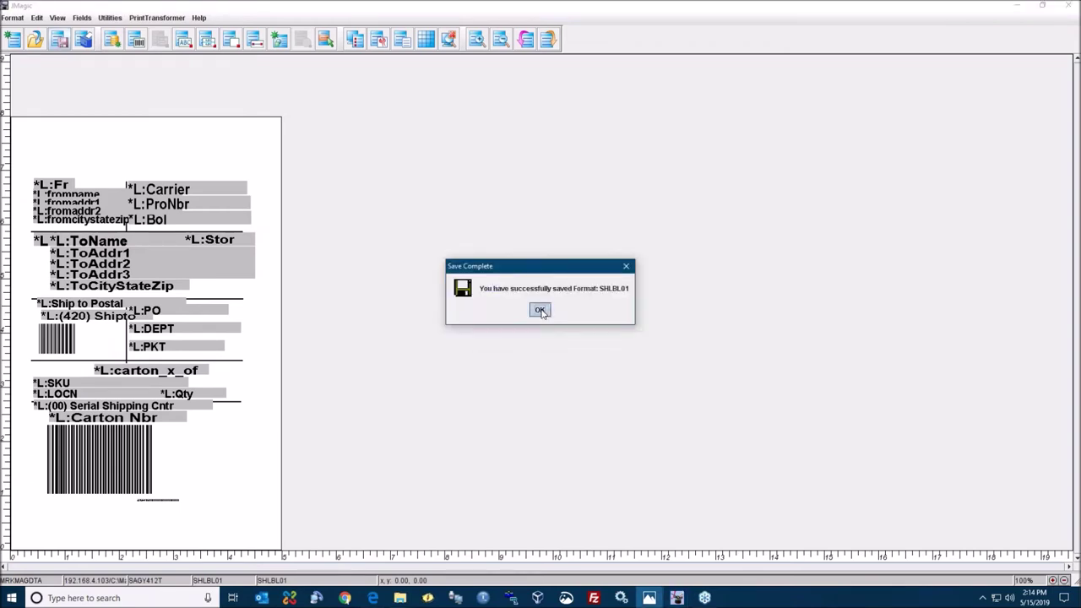
click(541, 311)
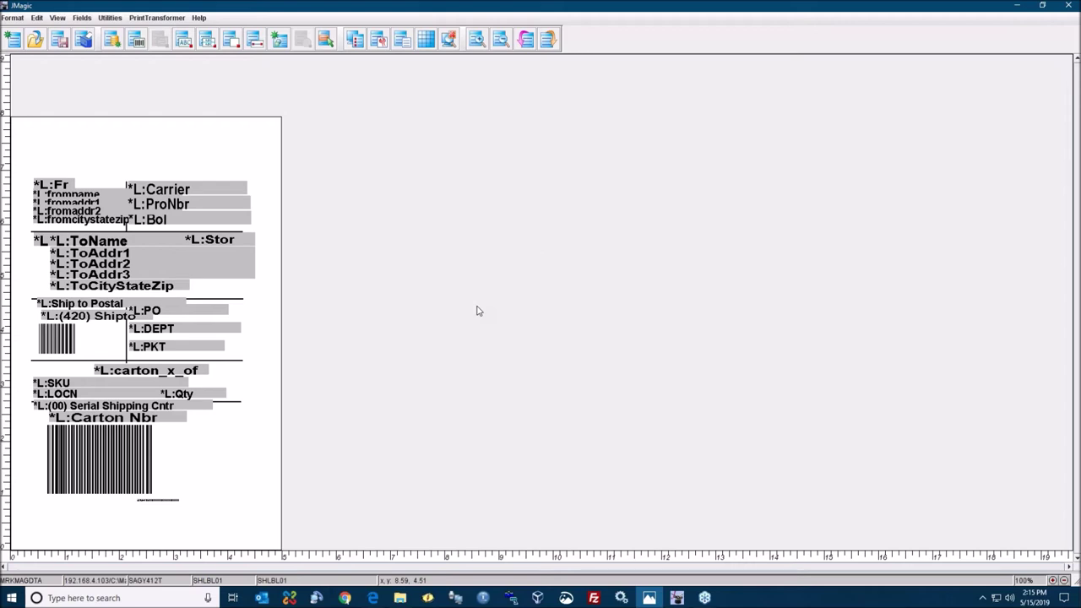
- Bring up PrintTransformer's Available Rule Sets list
click(160, 22)
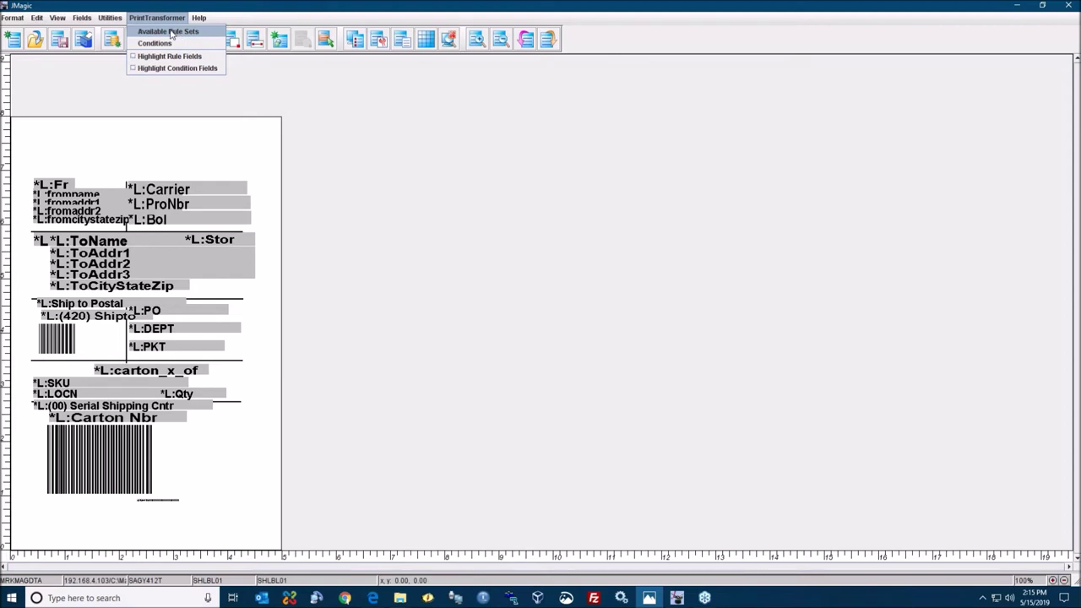
click(173, 34)
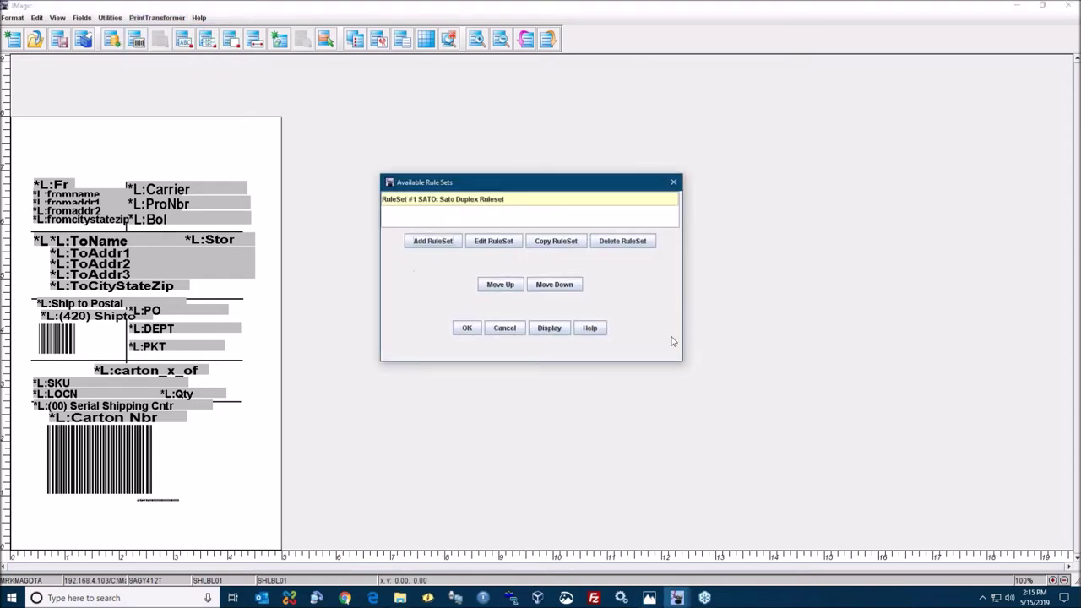
- Enlarge and reposition the Available Rule Sets window
drag(683, 365, 713, 438)
drag(562, 186, 534, 176)
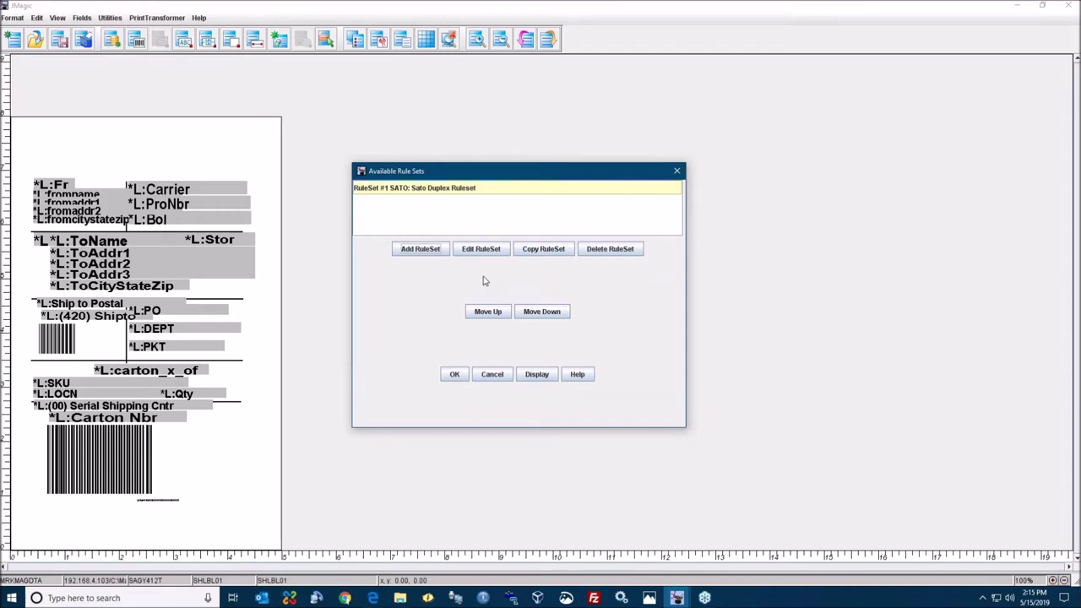
- Edit the SATO Sato Duplex rule set and open its Rule #1 FRONT
click(475, 251)
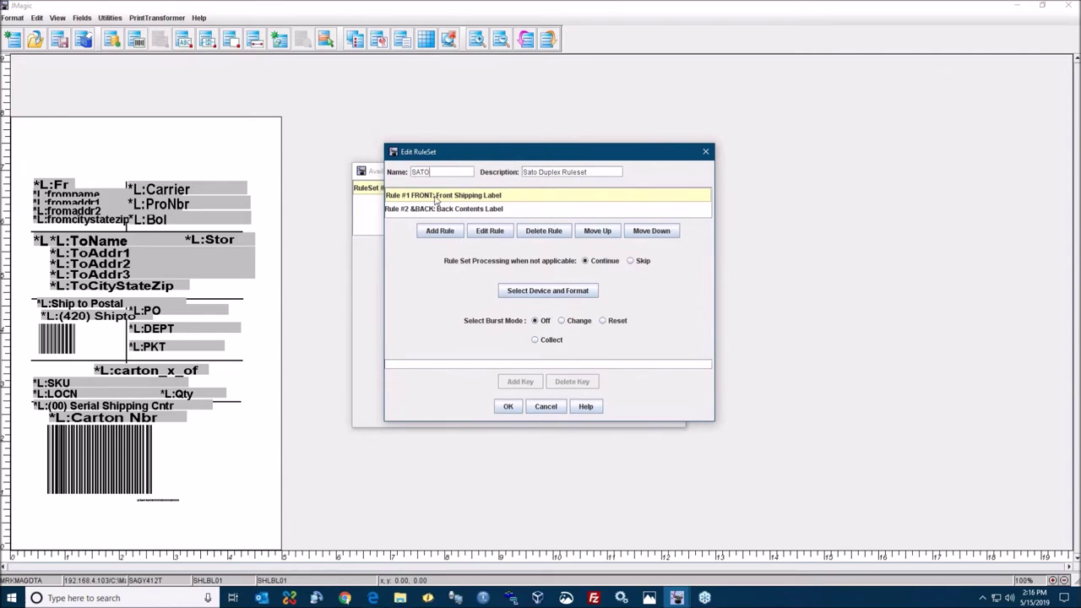
mouse_move(437, 199)
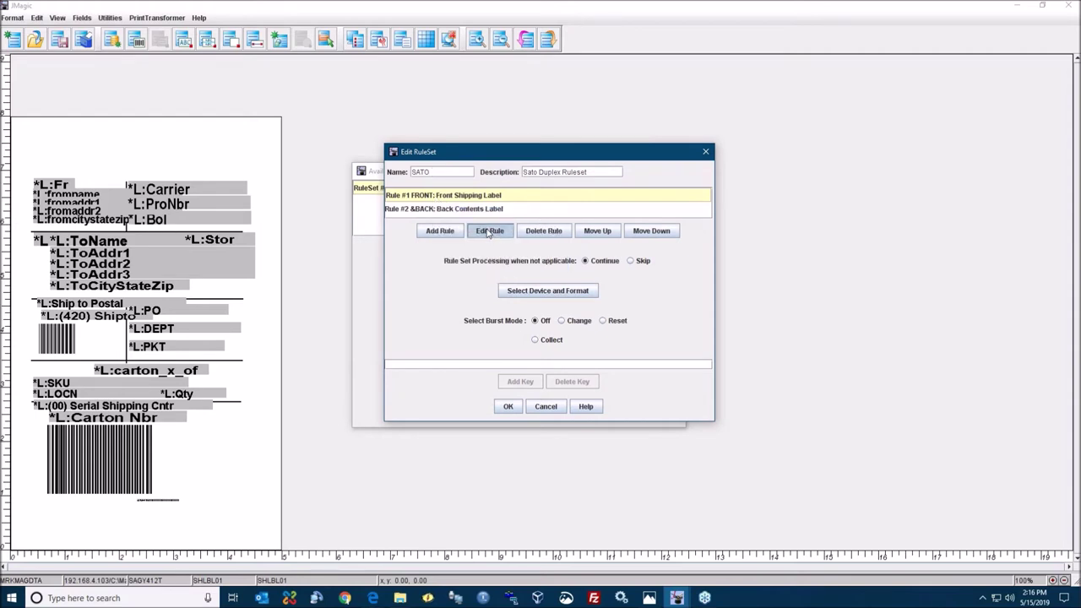
click(488, 232)
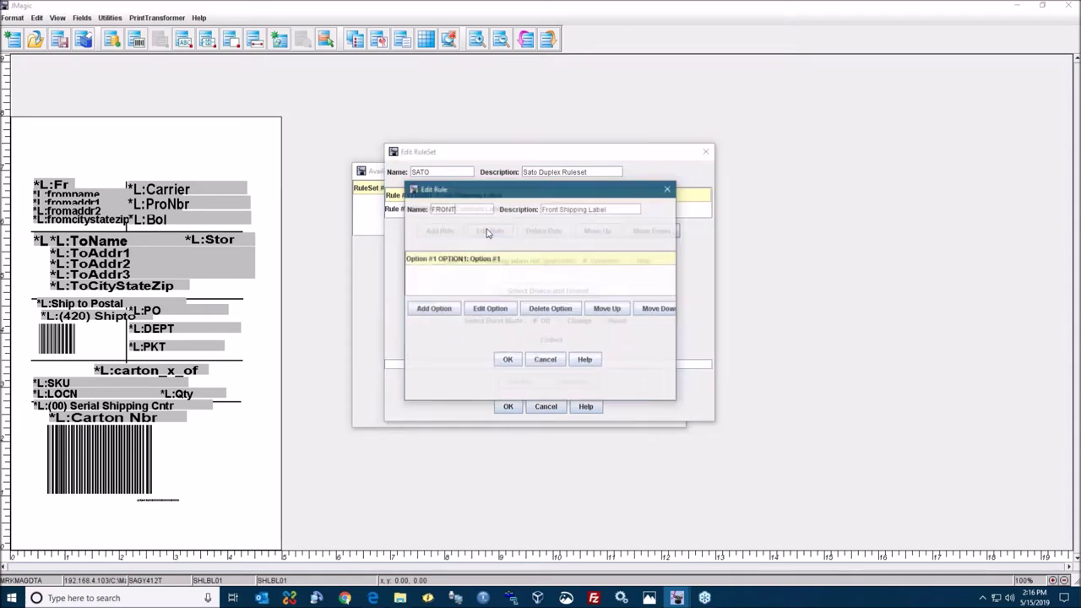
- Inspect OPTION1's VERSION = ECOMMERCE test and operator choices, cancelling without changes
click(487, 309)
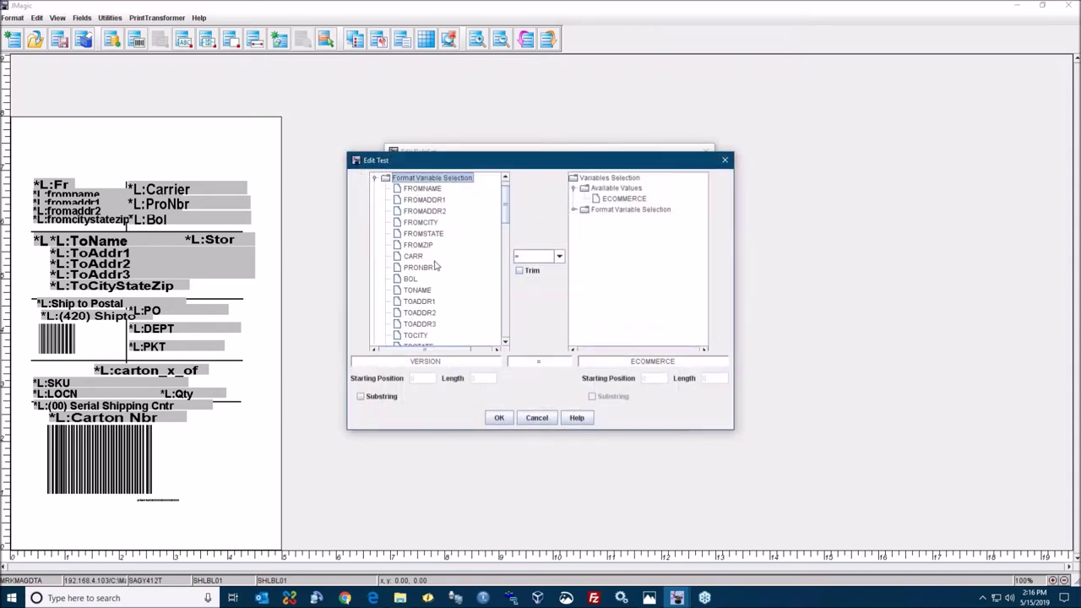
scroll(436, 267, down, 8)
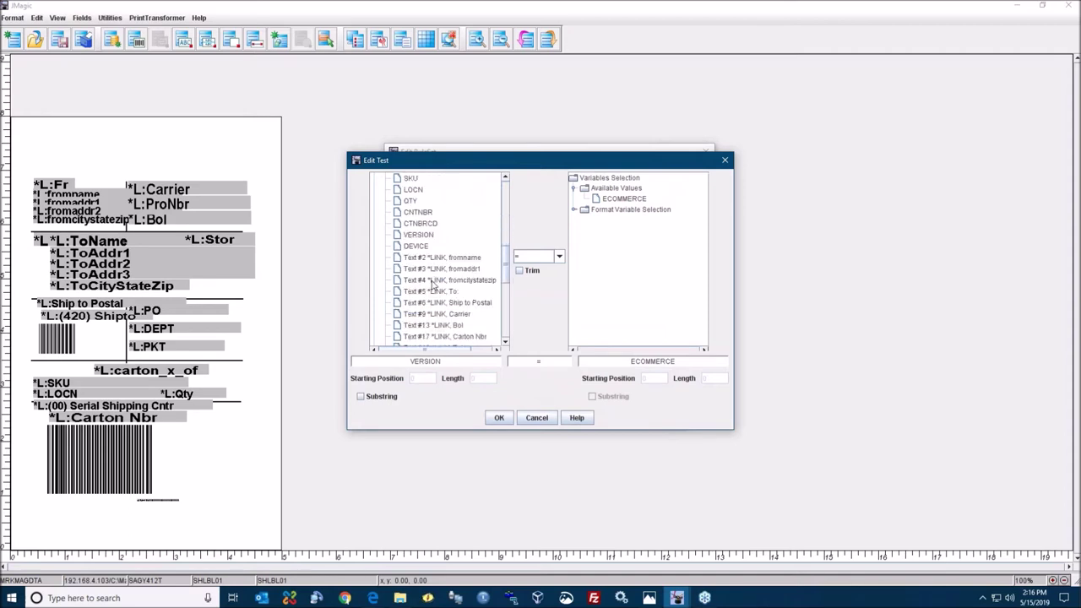
scroll(432, 286, up, 5)
click(537, 259)
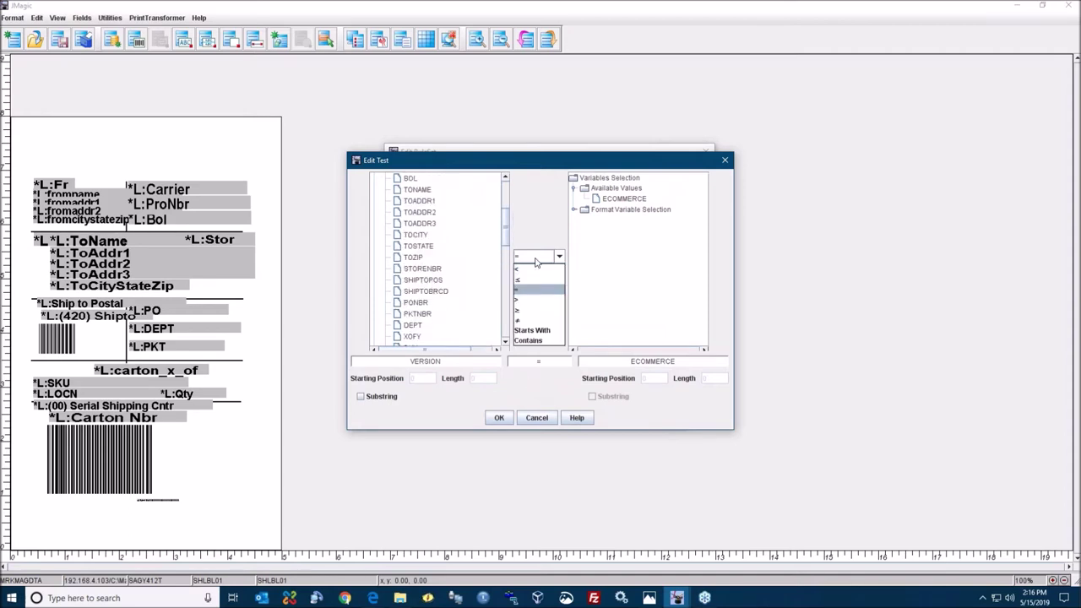
click(528, 216)
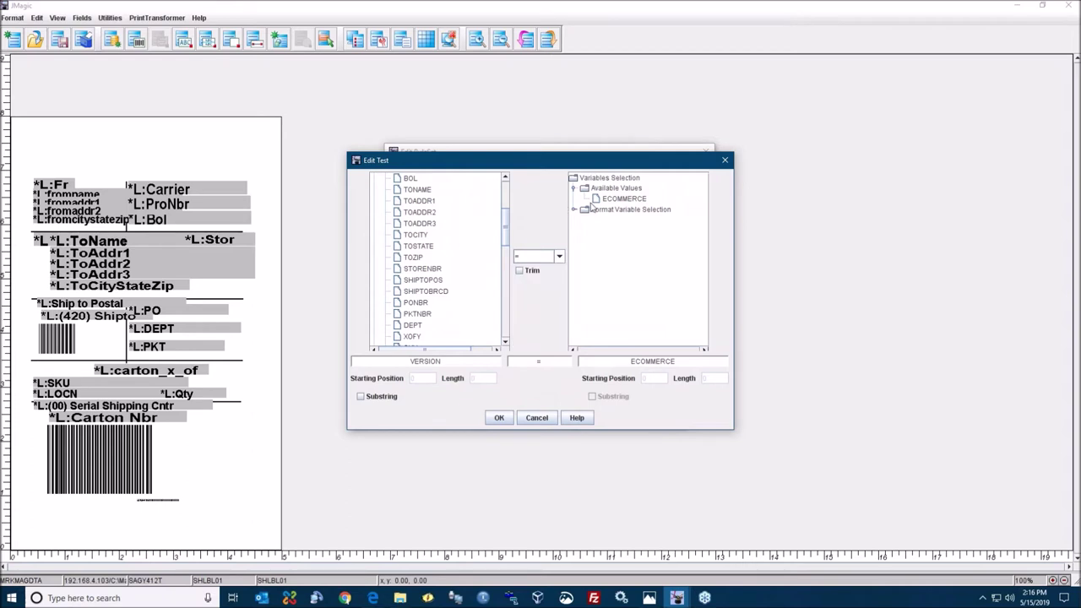
click(537, 417)
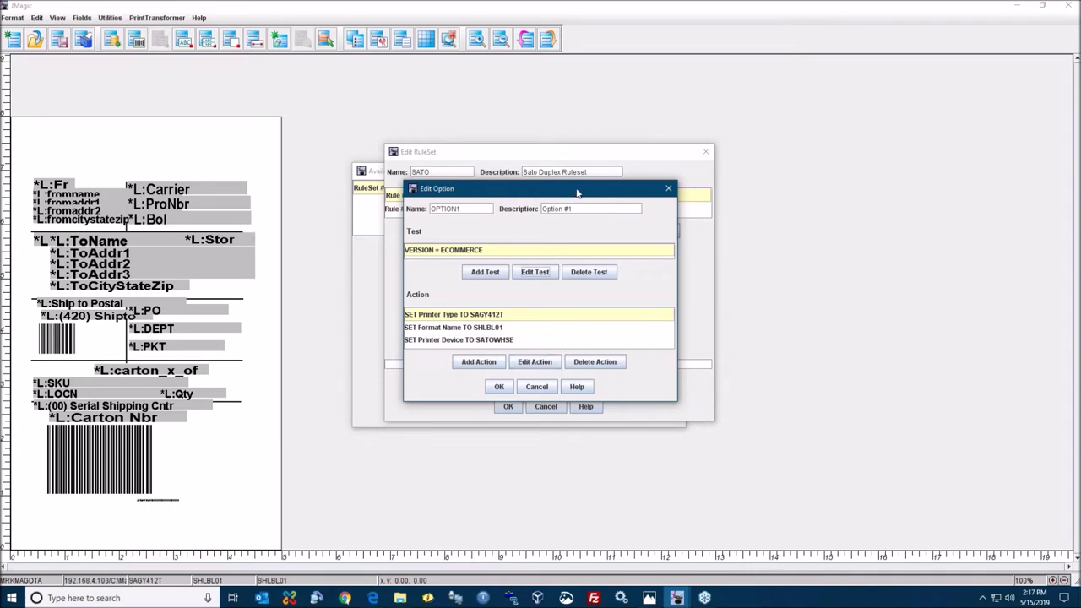
drag(584, 188, 593, 181)
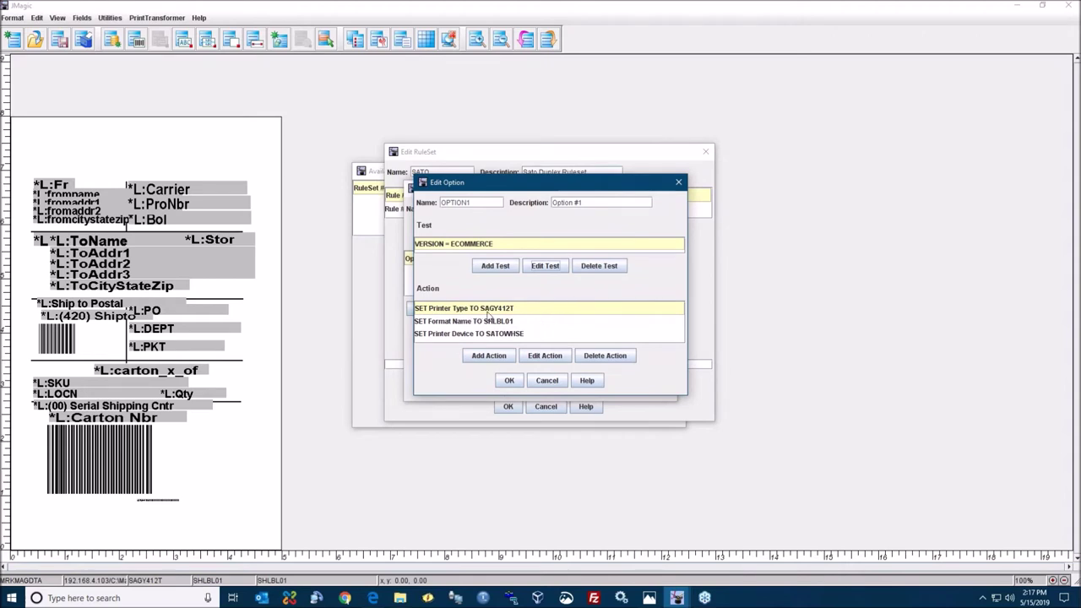
click(509, 322)
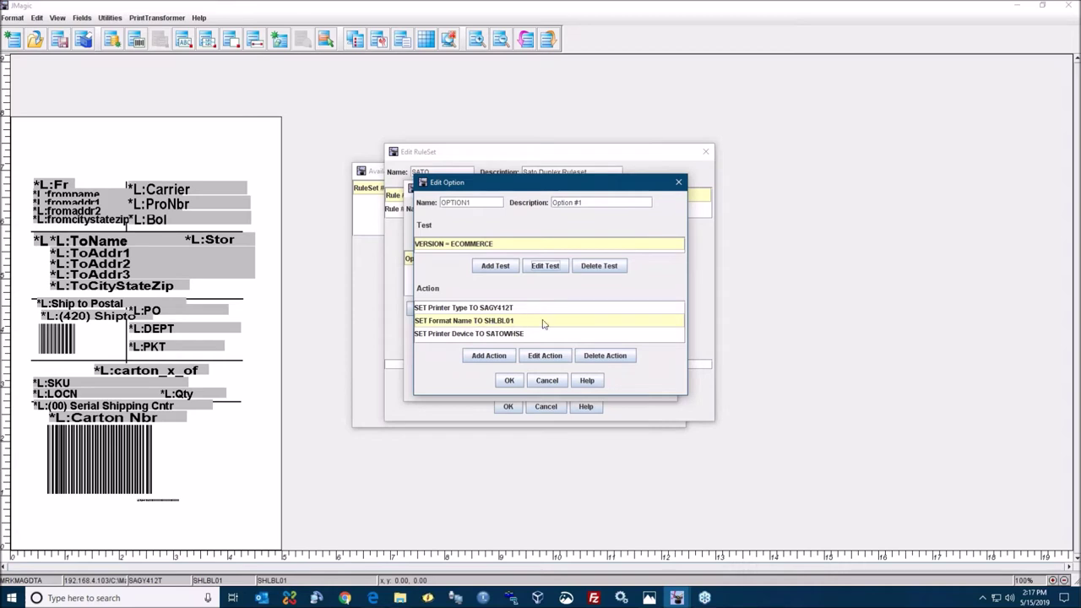
click(498, 334)
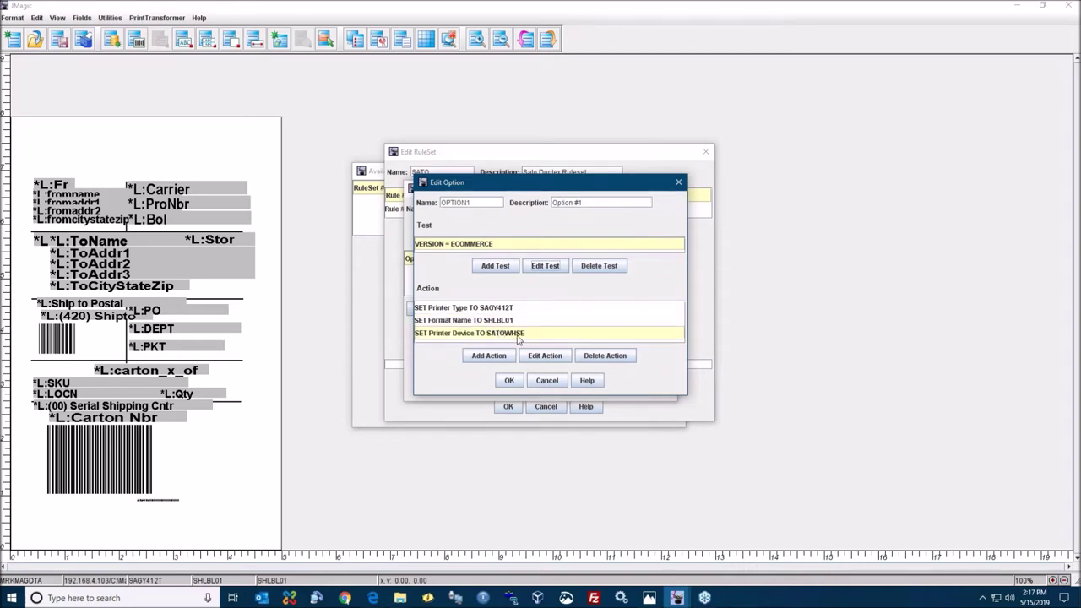
click(489, 355)
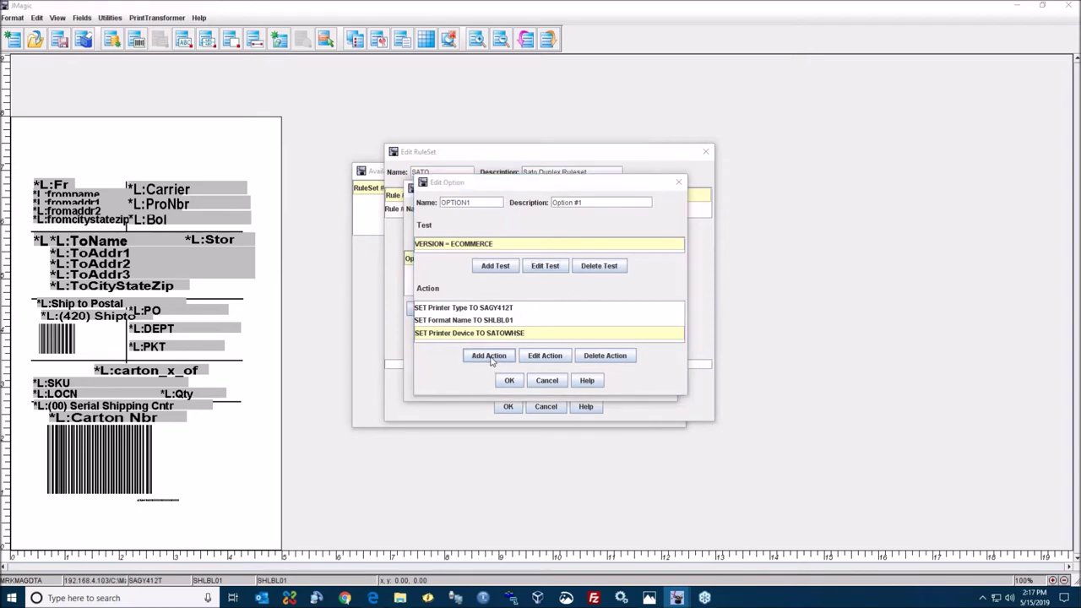
- Give OPTION1 a Duplex *YES action, then save the option and FRONT rule
click(505, 267)
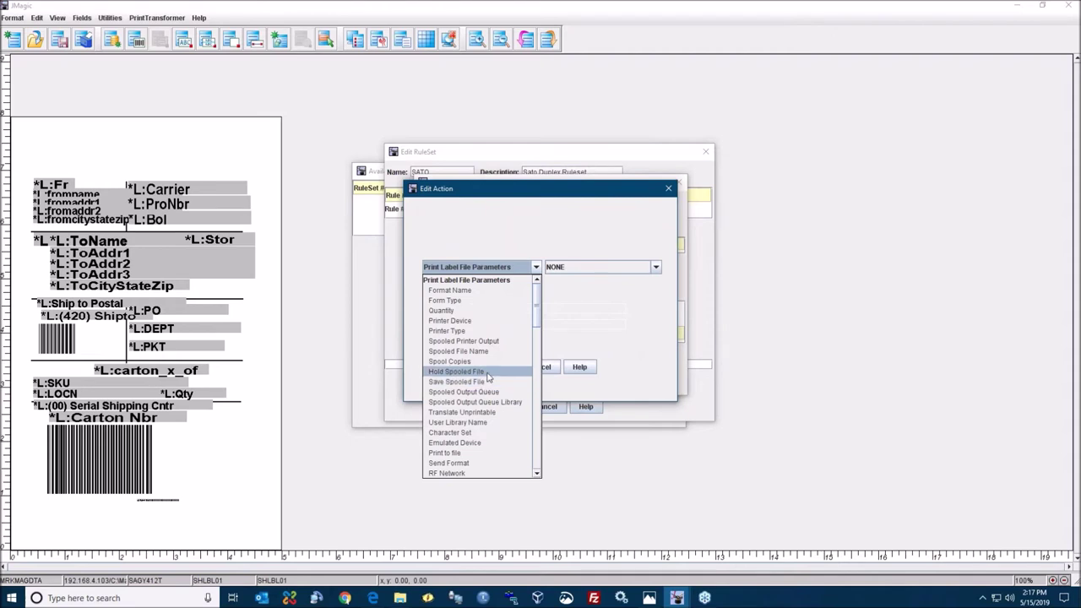
scroll(464, 397, down, 5)
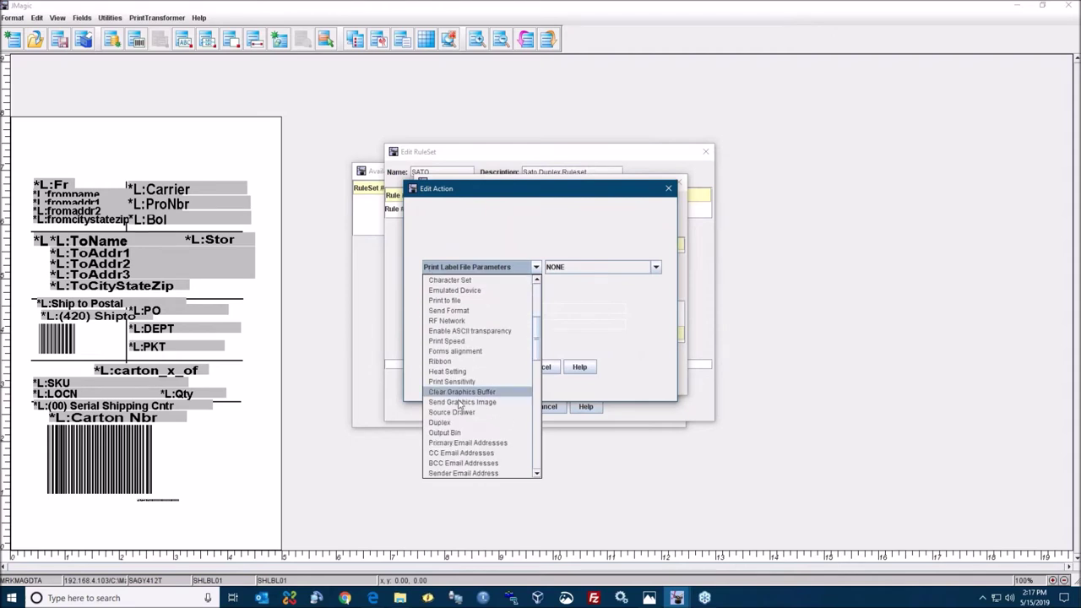
click(448, 424)
click(622, 273)
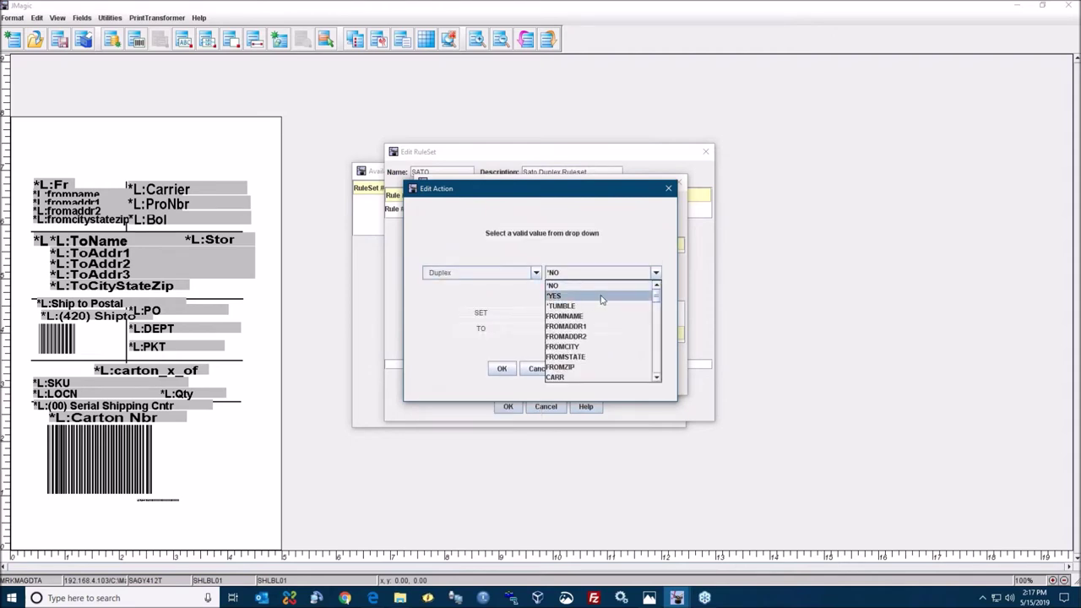
click(602, 299)
click(502, 369)
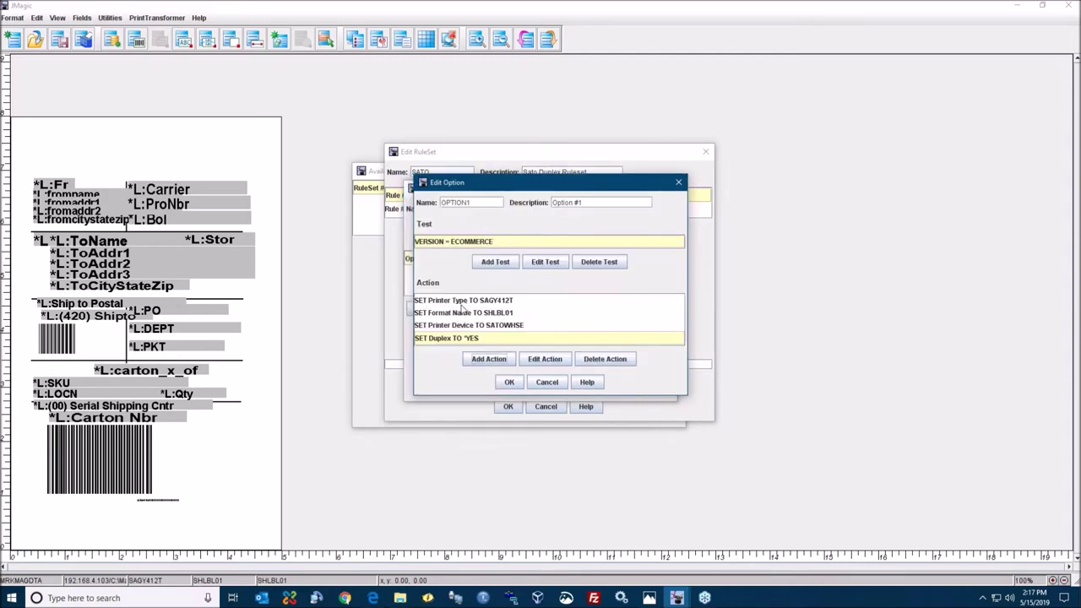
click(511, 384)
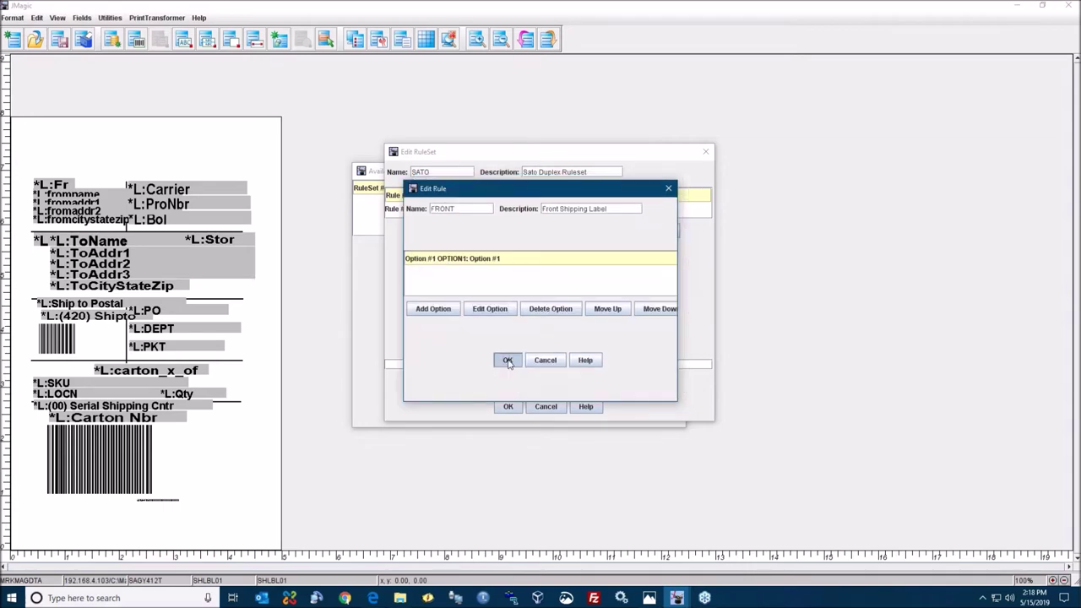
click(509, 361)
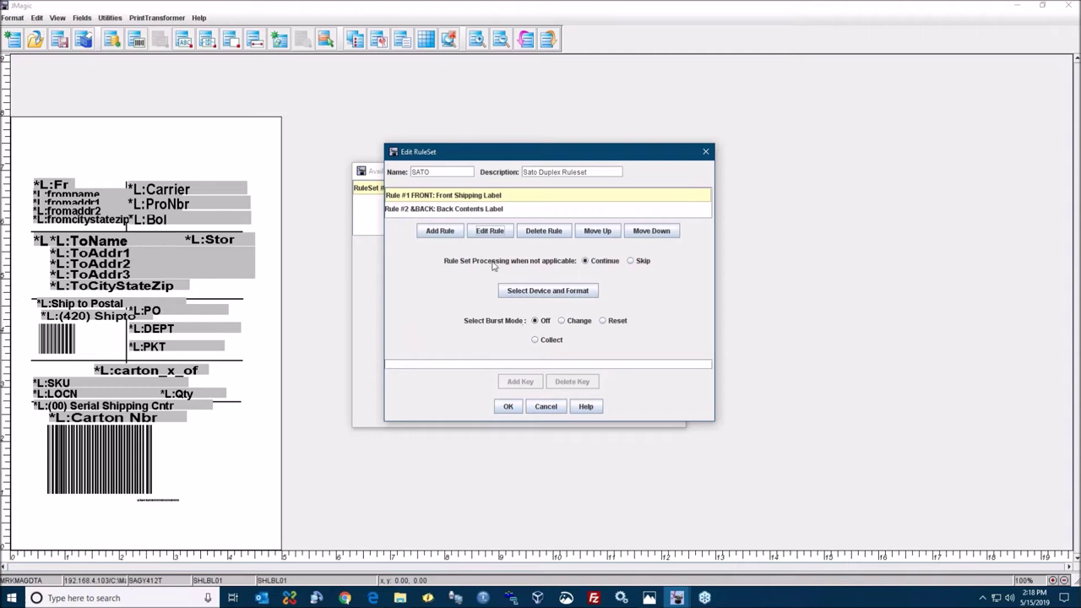
click(493, 212)
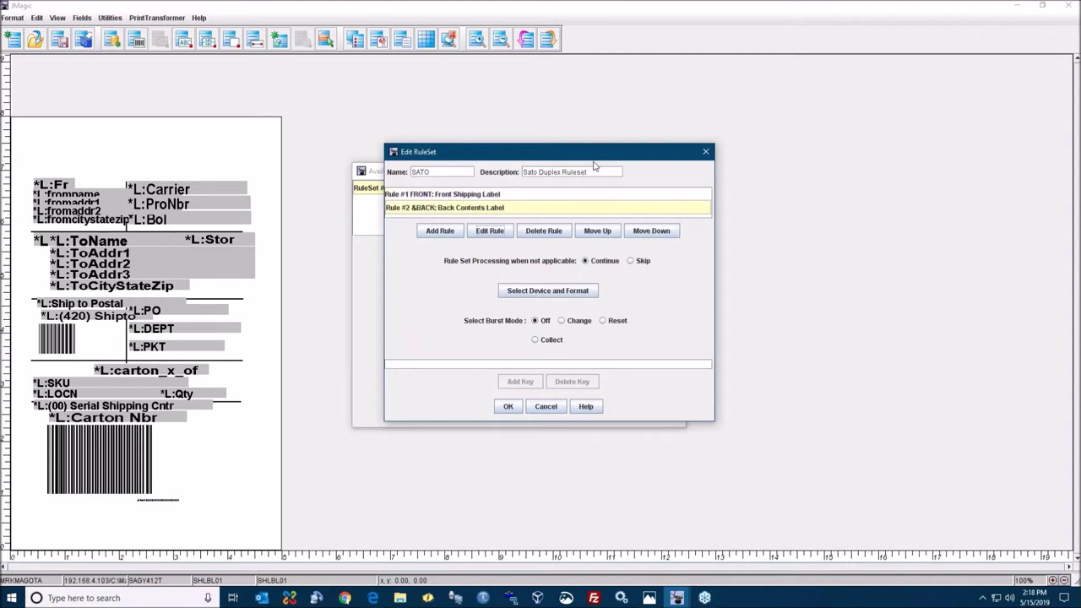
drag(597, 160, 587, 165)
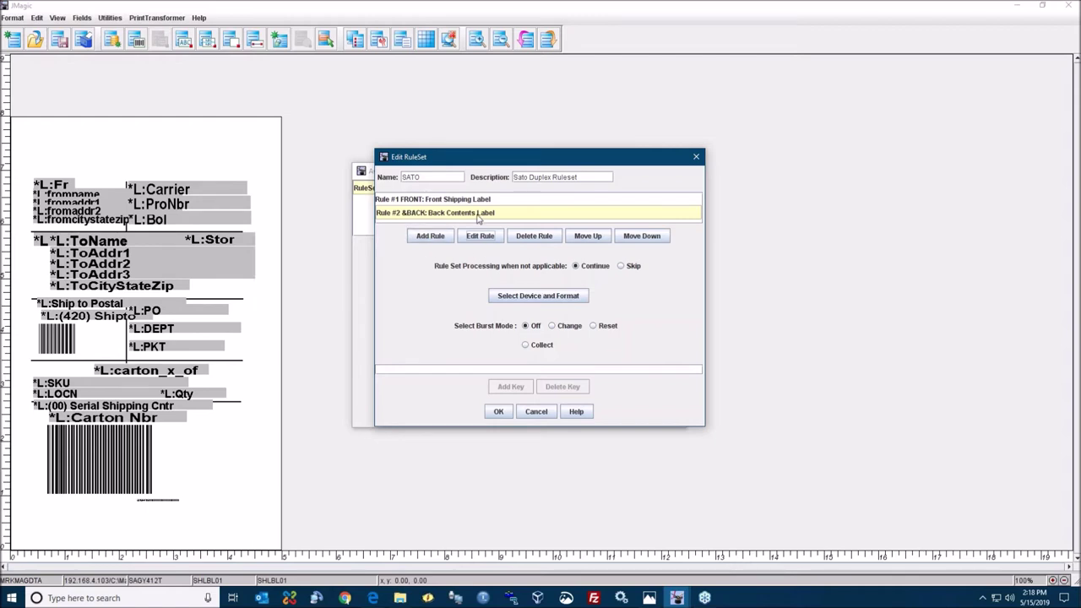
mouse_move(428, 217)
click(488, 240)
- Review the BACK option's CRTNCNTS format, SAGY412T printer type and SATOWHSE device actions
click(490, 242)
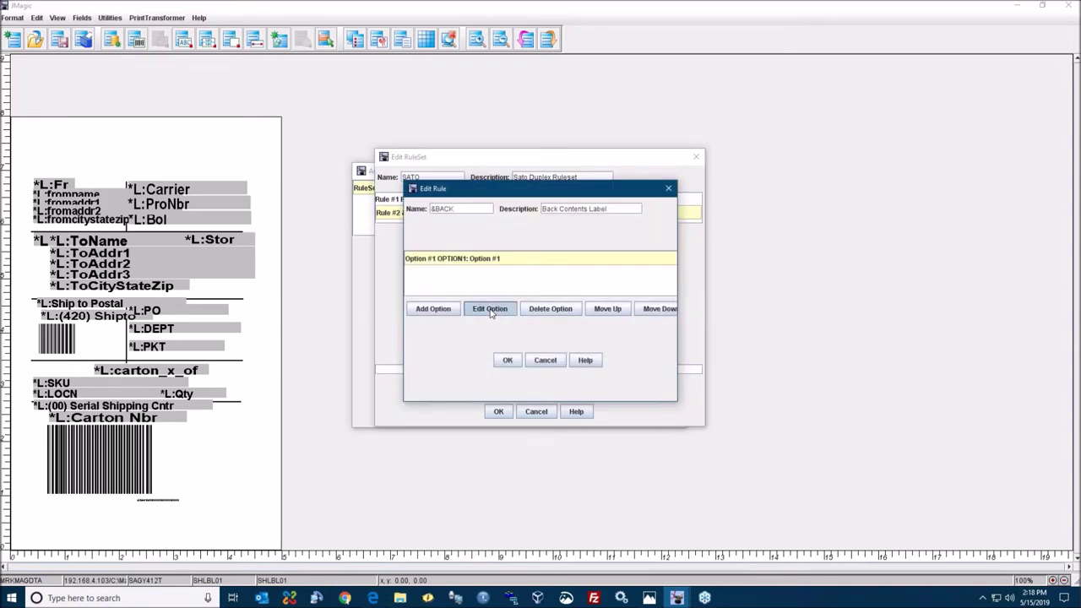
click(489, 309)
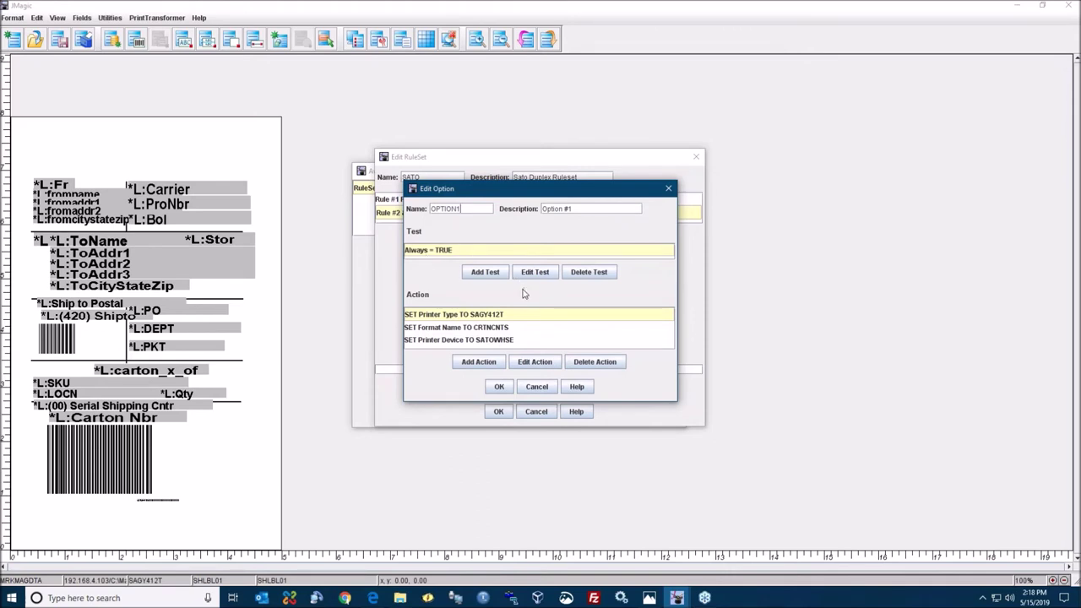
click(500, 329)
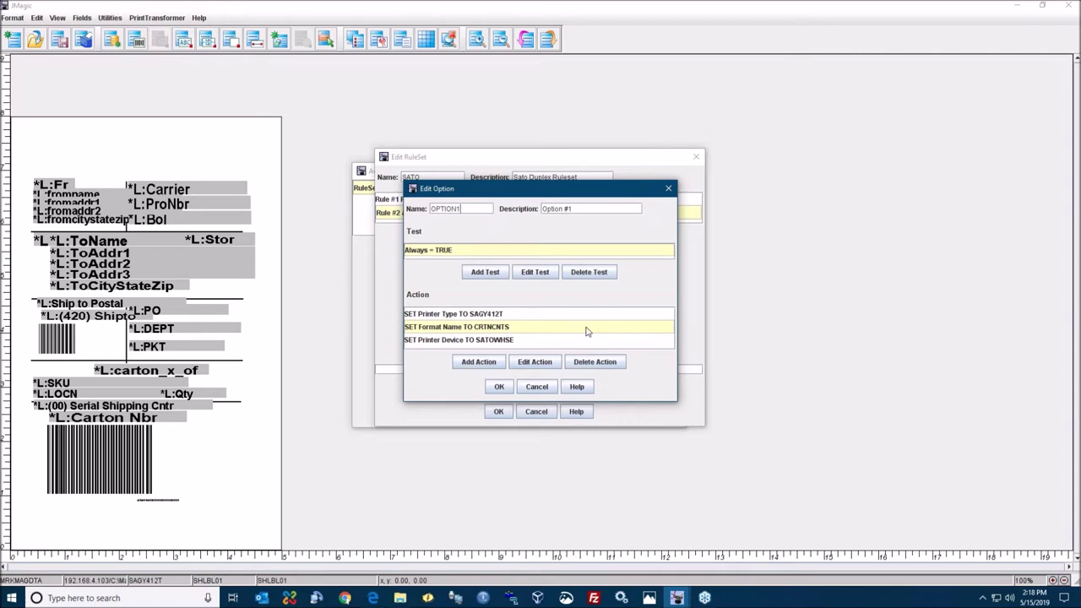
click(490, 314)
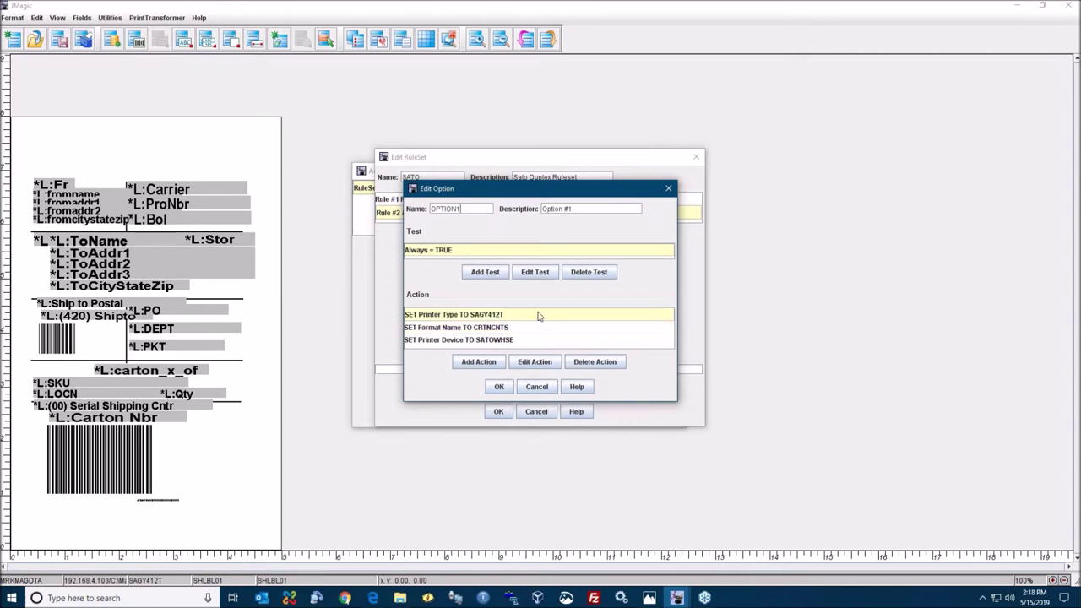
click(502, 341)
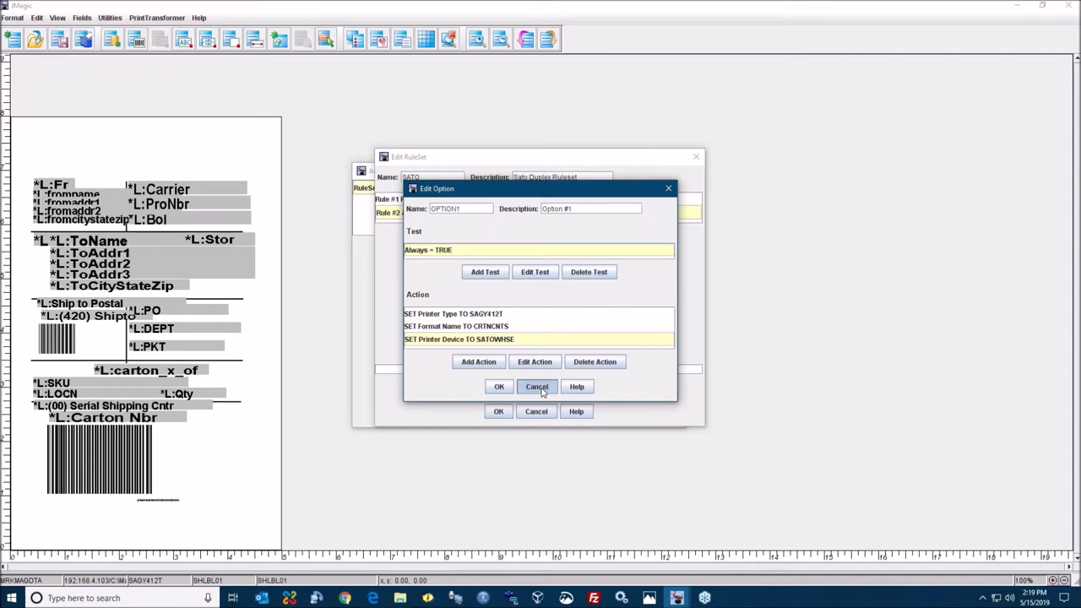
click(541, 389)
- Cancel the BACK rule, then confirm the SATO rule set and Available Rule Sets dialogs
click(546, 361)
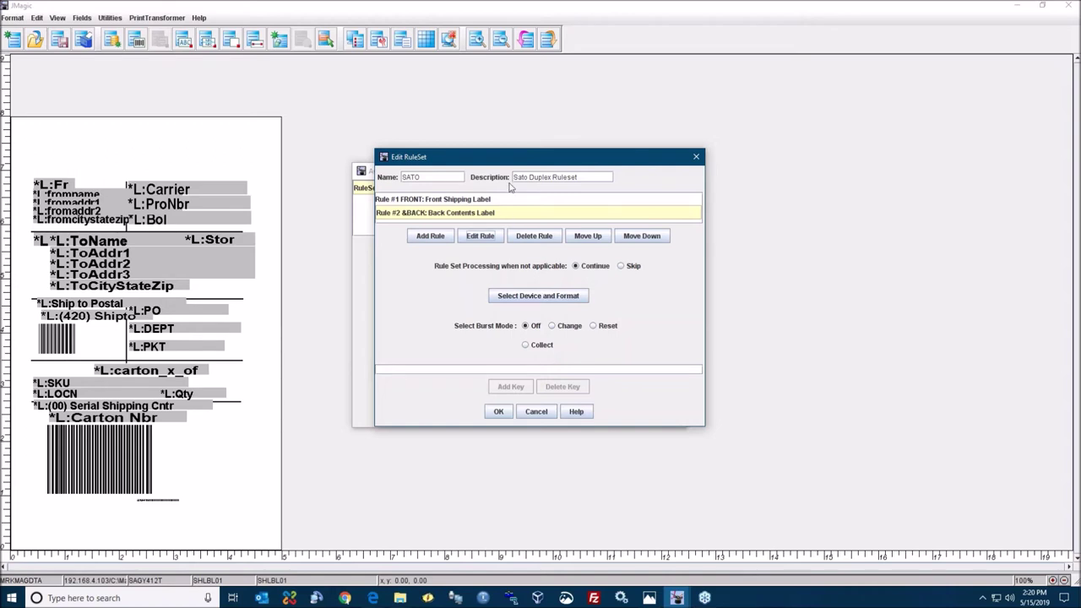
drag(510, 163, 513, 163)
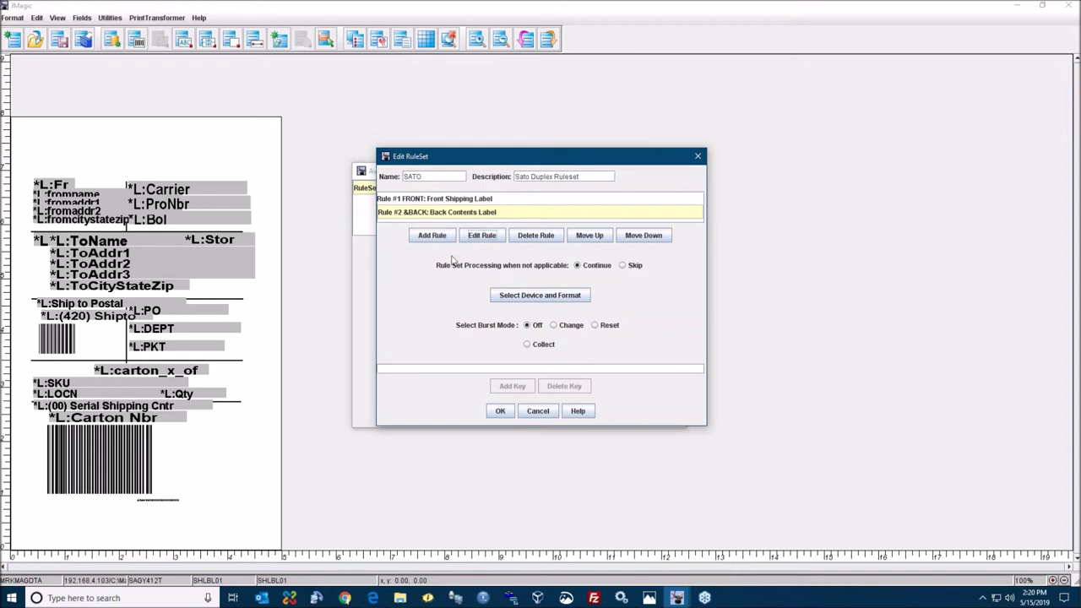
click(500, 410)
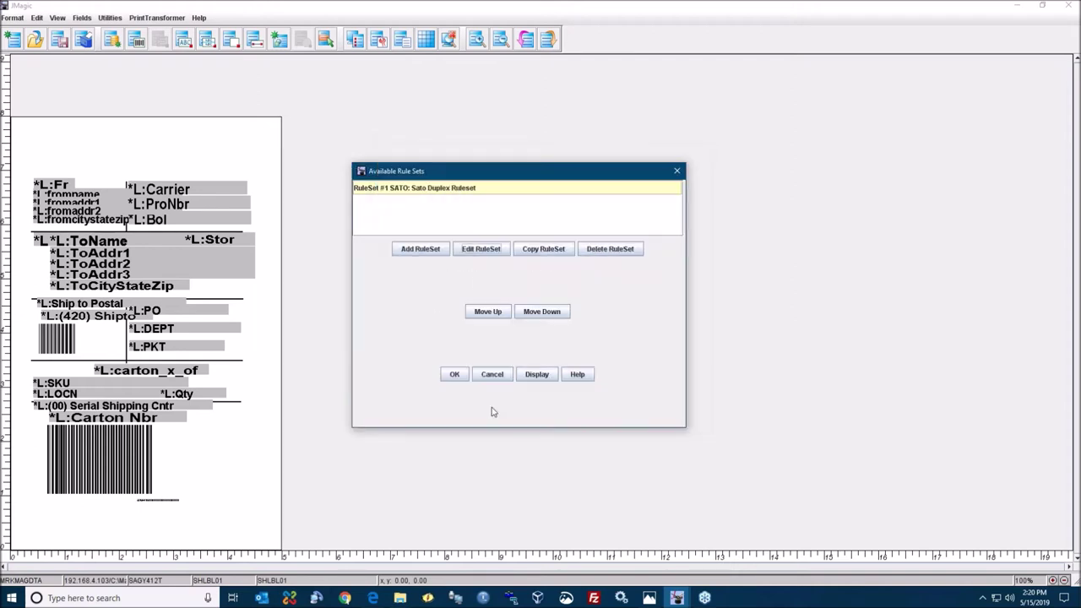
click(454, 376)
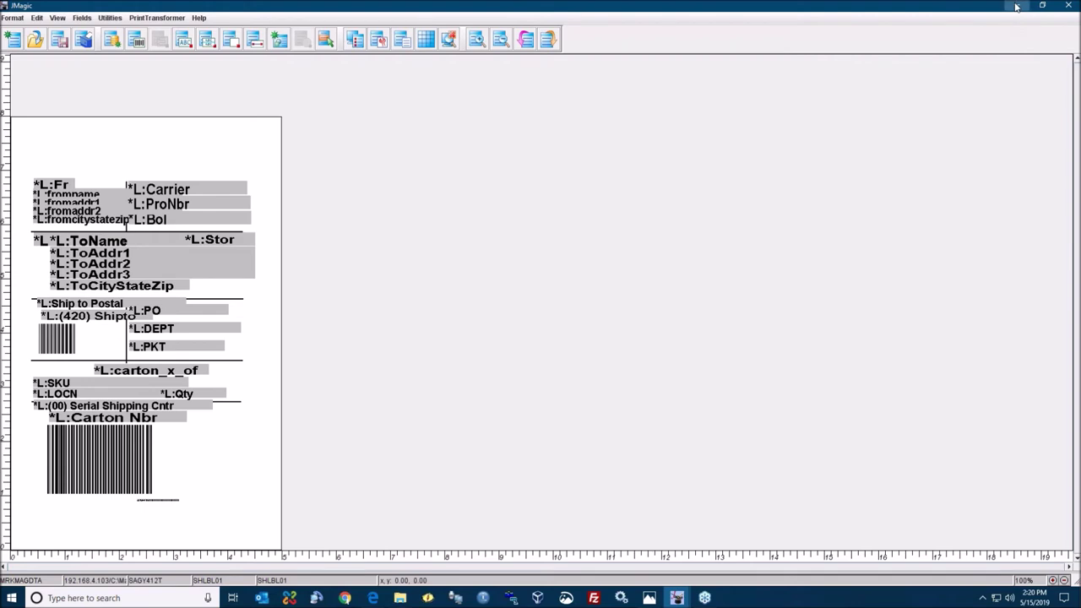
- Minimize JMagic and show PB_Front.jpg in a windowed Photos app
click(1017, 6)
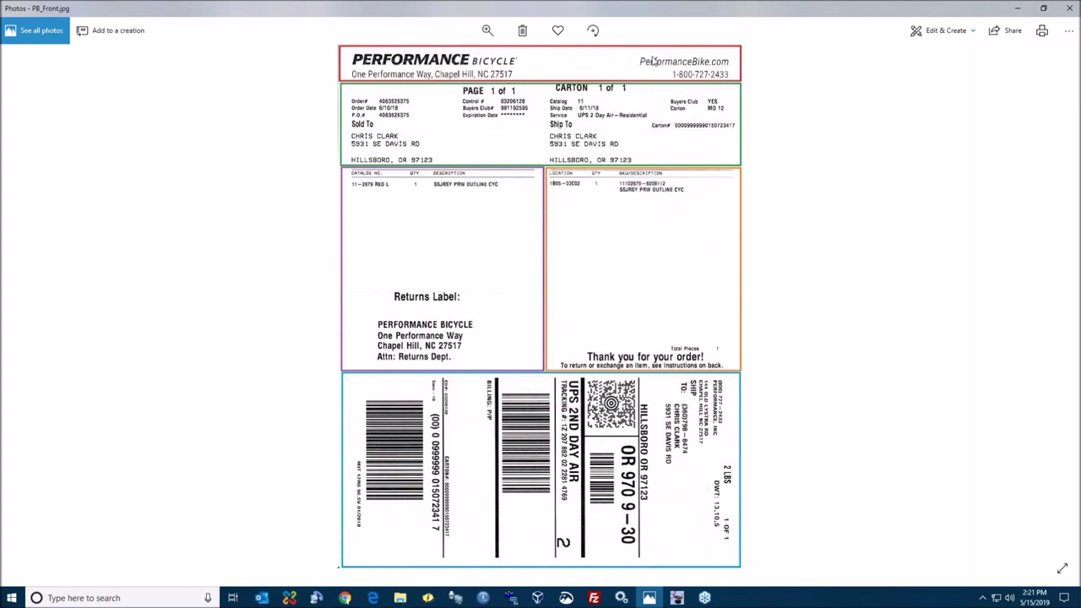
drag(604, 4, 1078, 203)
- Snap JMagic to the left half beside the PB_Front.jpg photo and bring up its Format menu
click(404, 131)
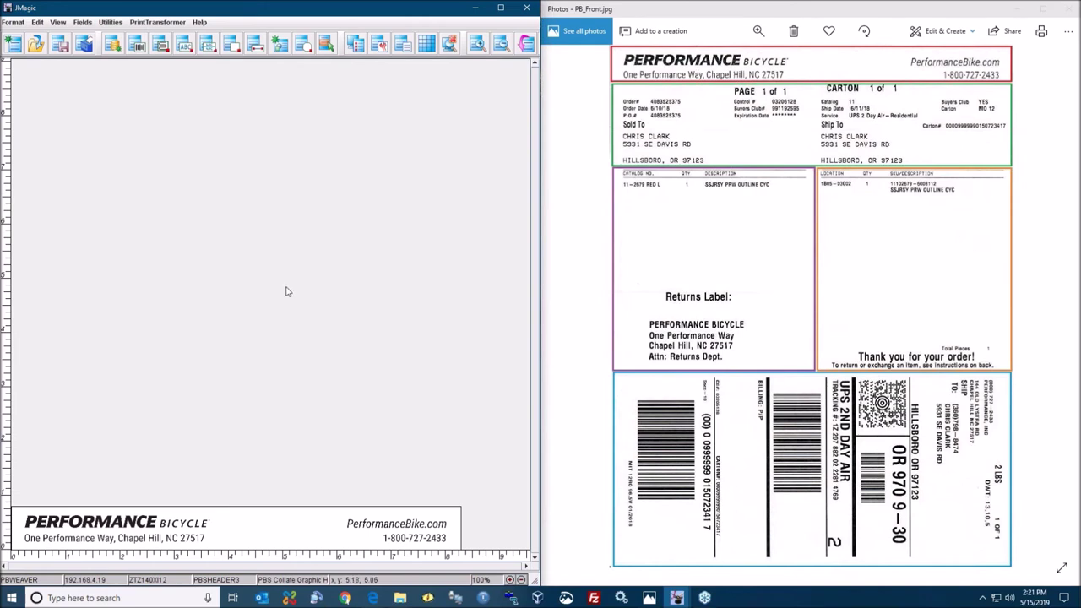
click(14, 23)
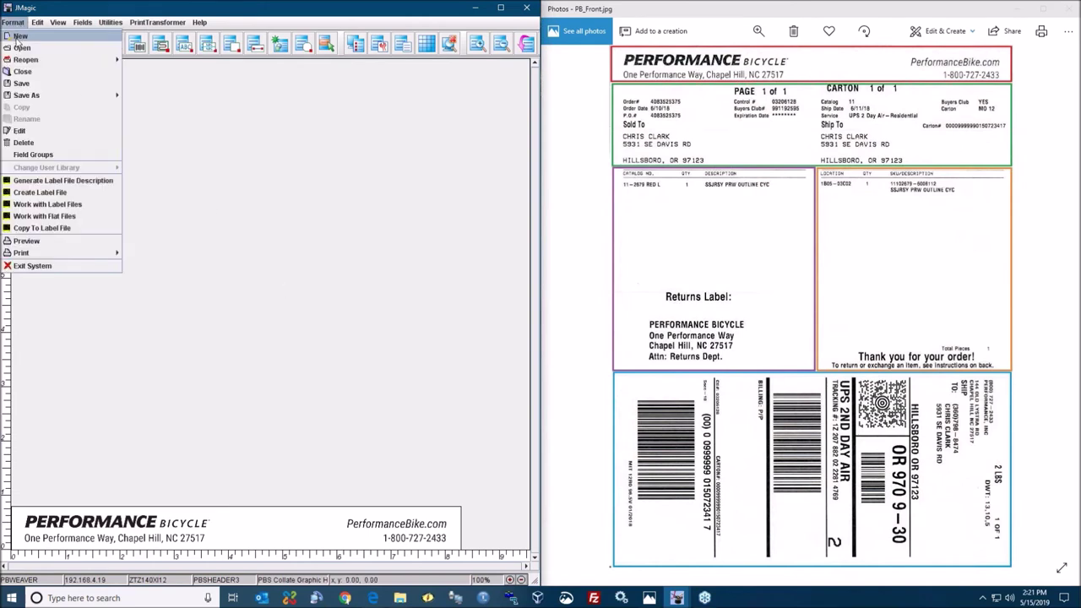
click(14, 24)
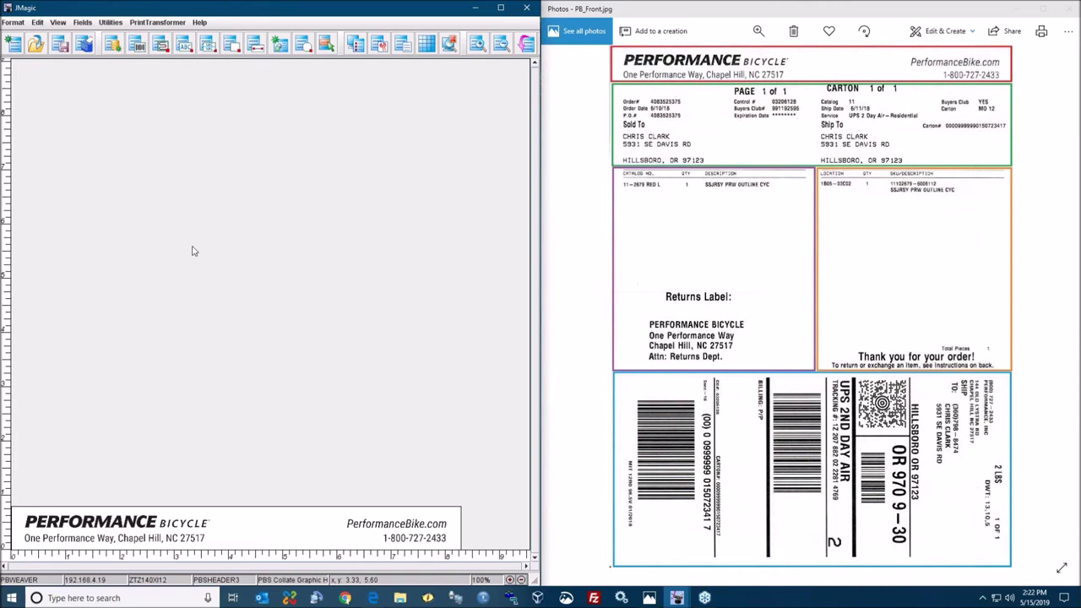
click(13, 23)
- Reopen the PBSCONTNT1 format, then PBSADDRSS2, discarding unsaved changes
mouse_move(99, 61)
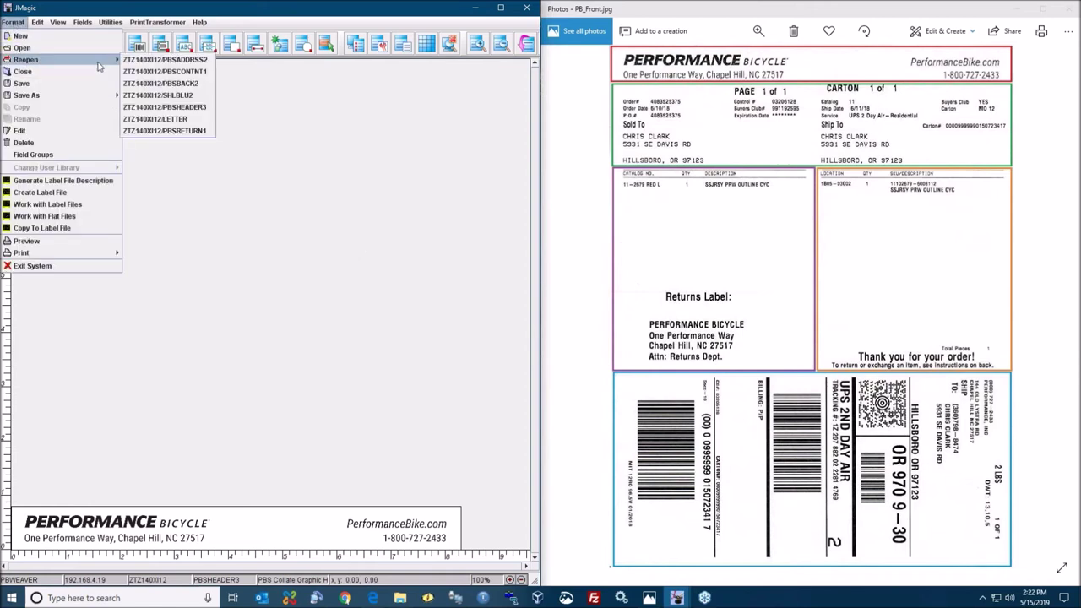
click(194, 73)
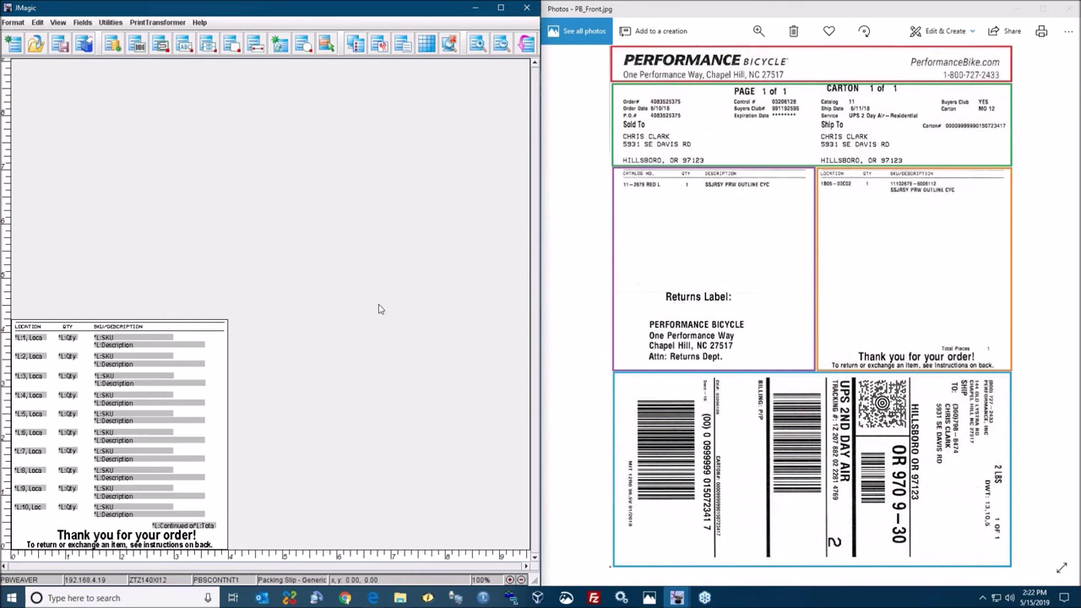
click(13, 23)
mouse_move(33, 61)
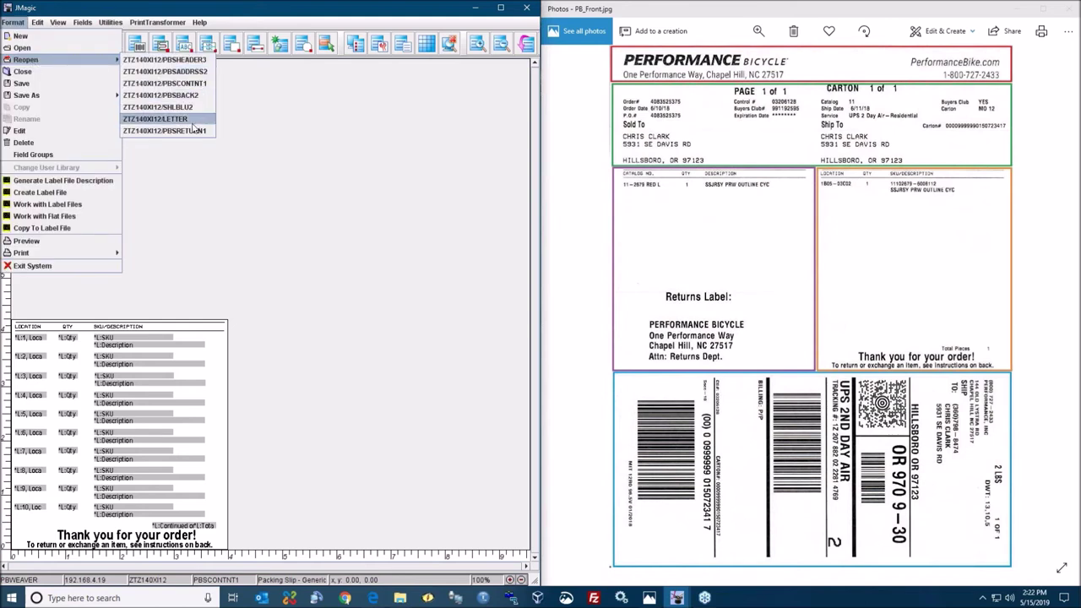
click(189, 76)
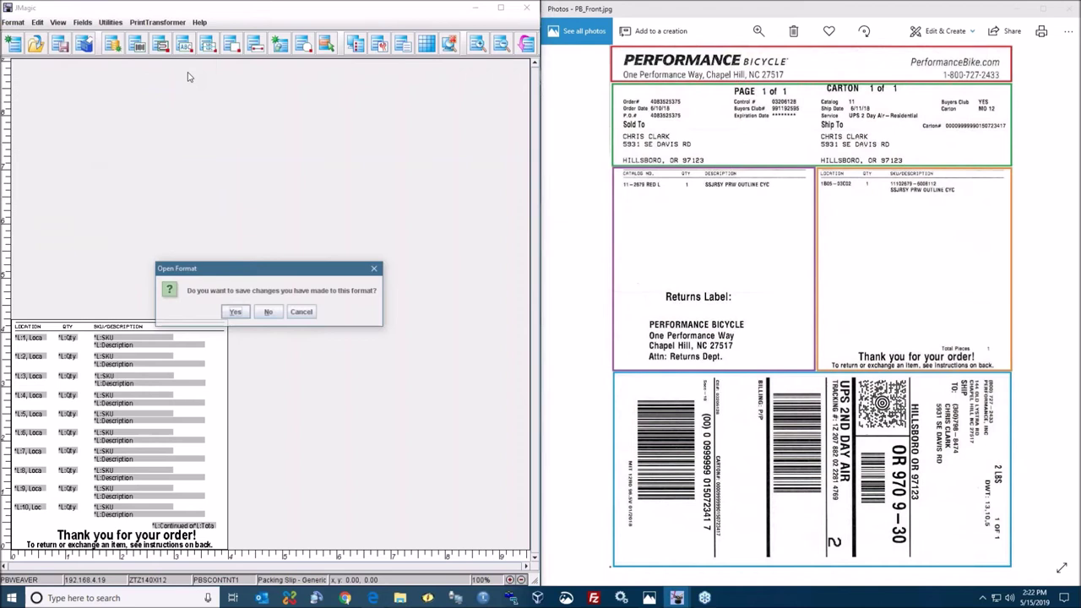
click(268, 312)
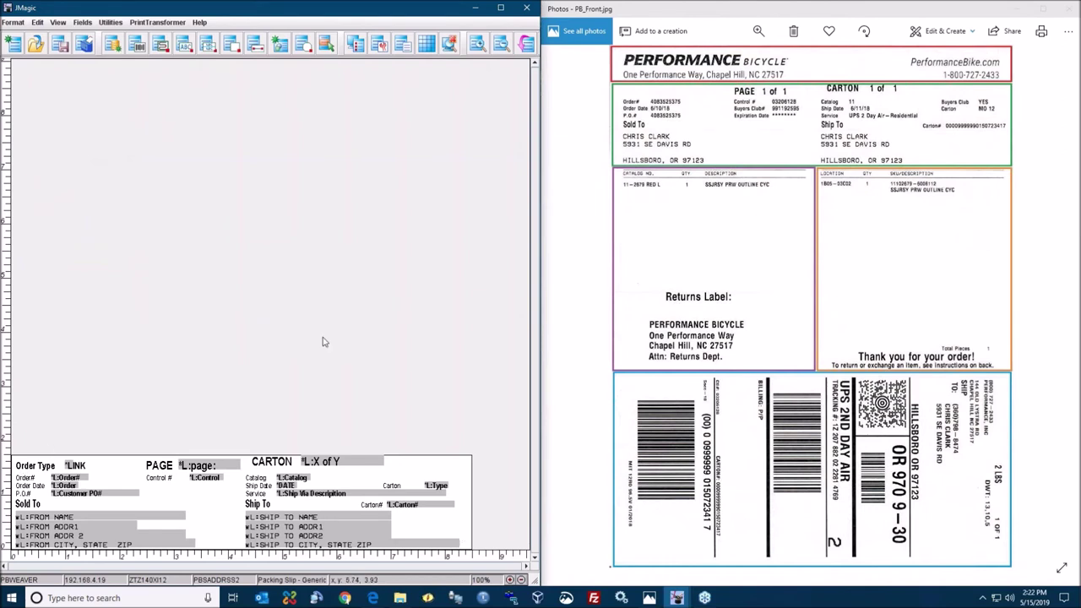
- Reopen the SHLBLU2 UPS shipping label format from the recent formats list
click(12, 24)
mouse_move(106, 65)
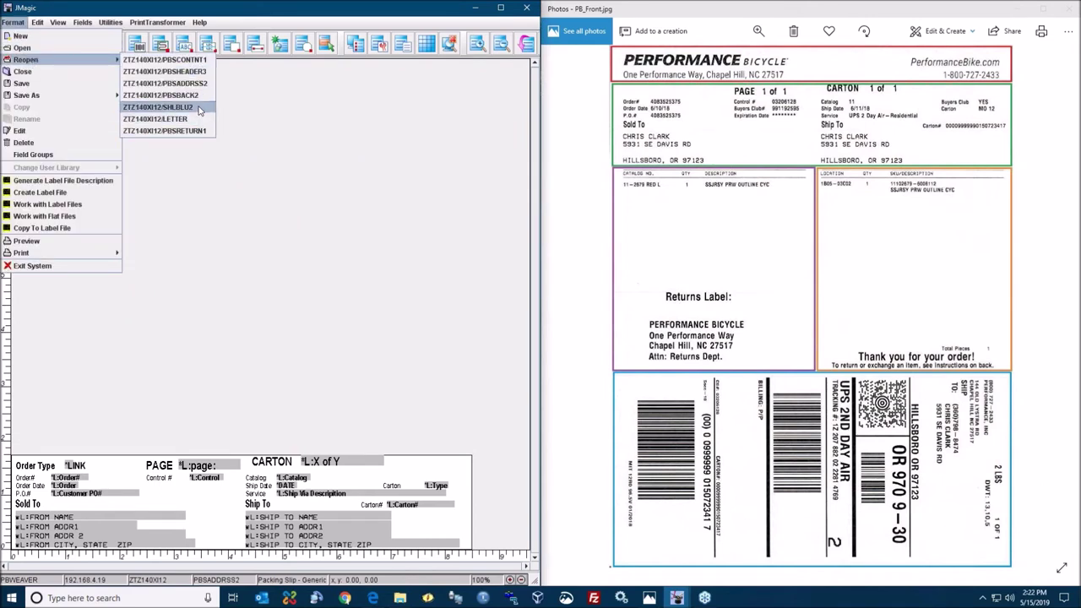
click(200, 110)
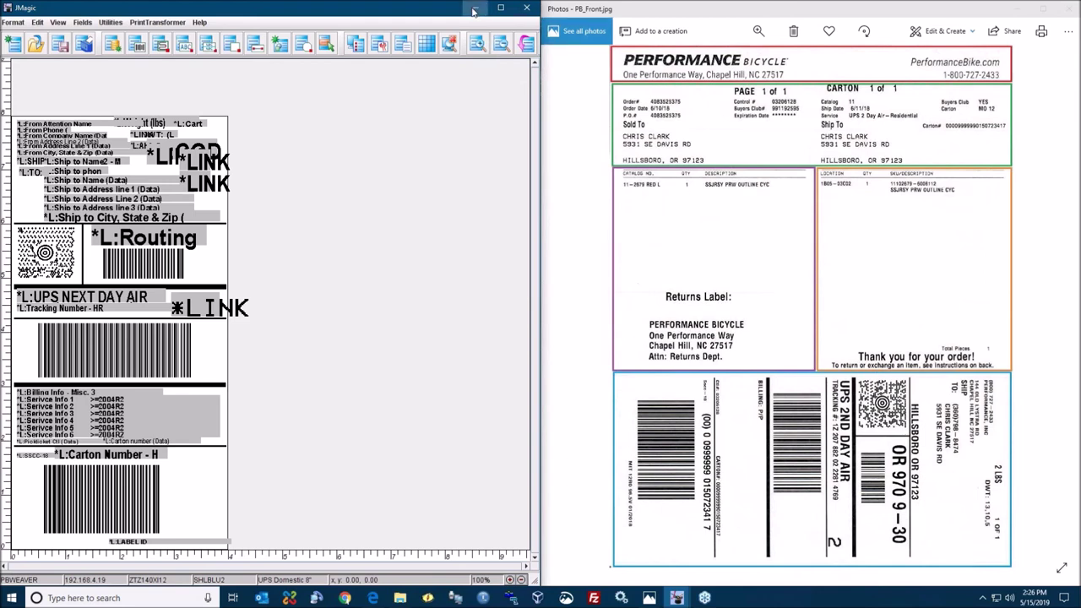
- Minimize JMagic and the reference photo, then put away the SHLBL01 designer window
click(474, 9)
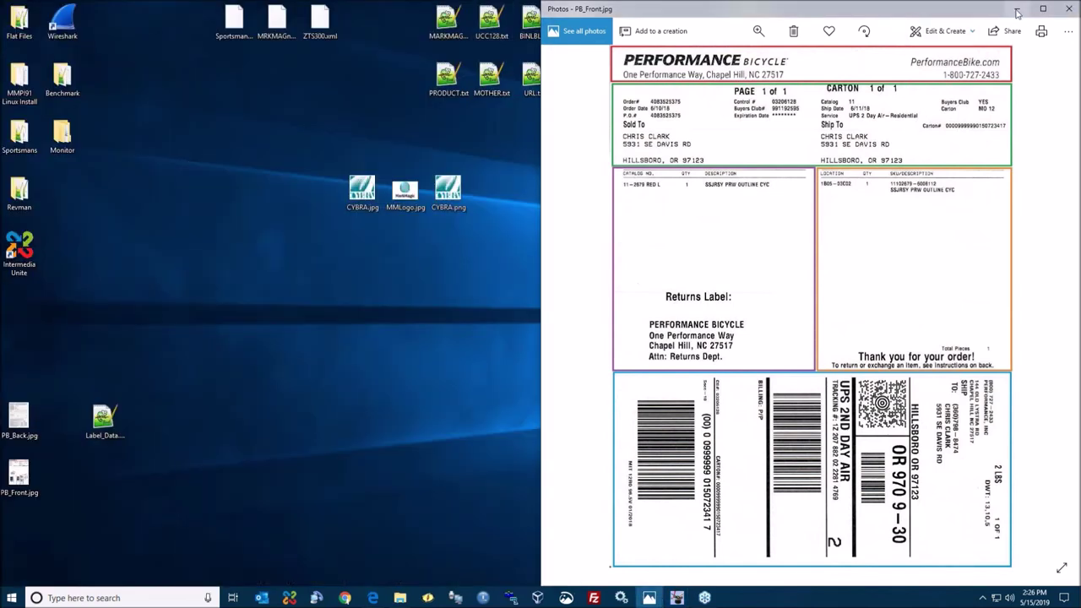
click(1017, 9)
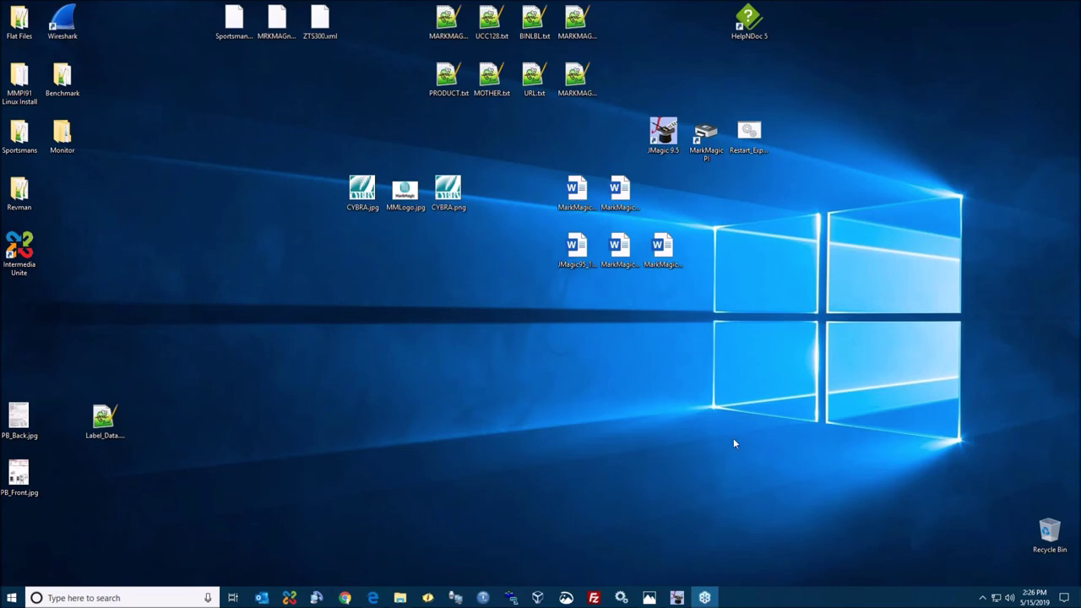
mouse_move(676, 597)
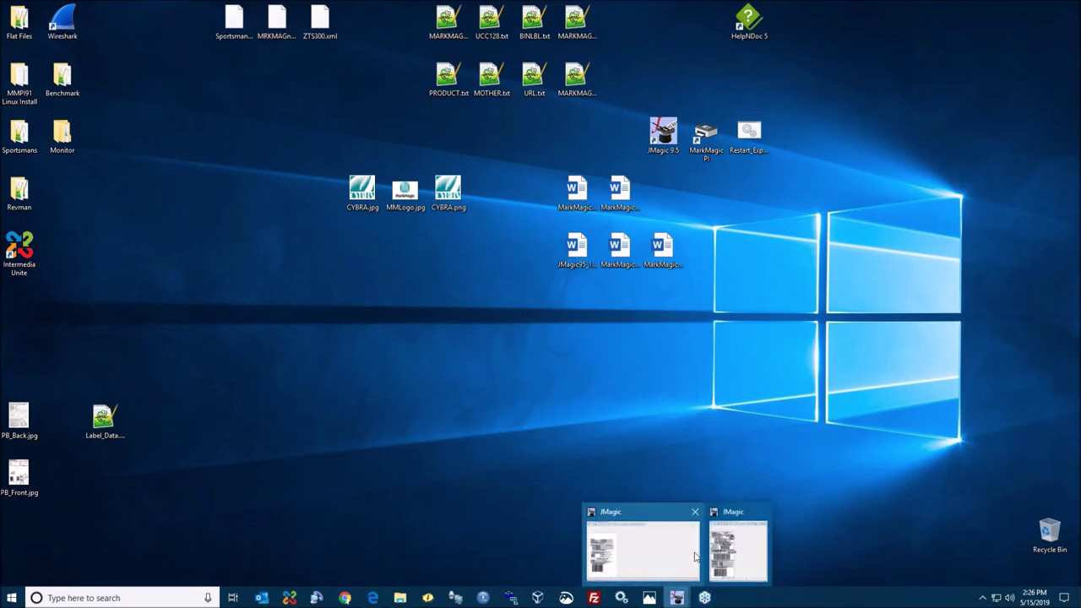
click(644, 550)
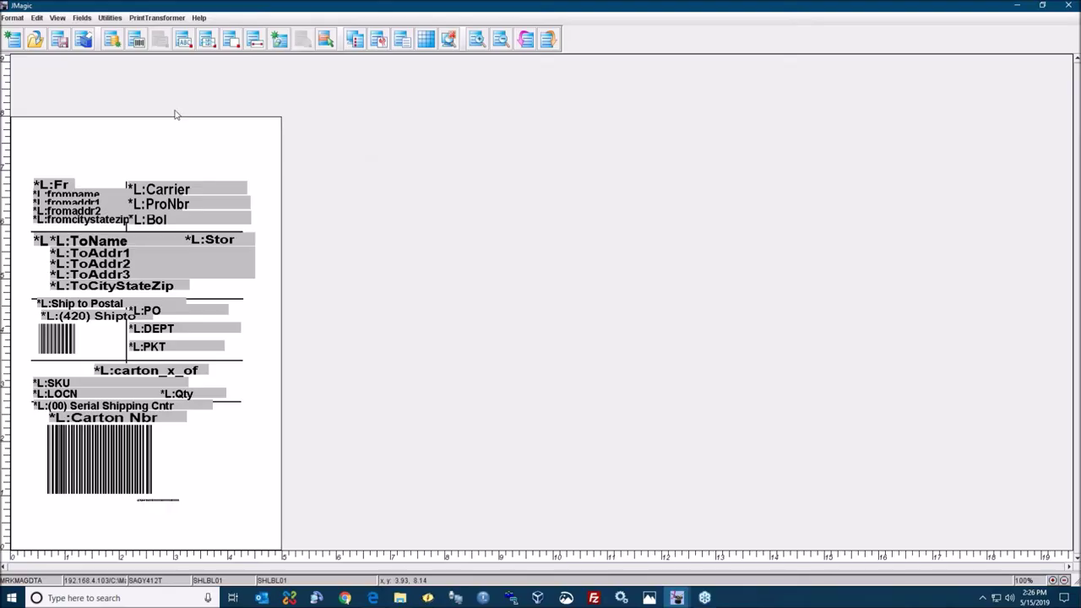
click(1016, 5)
- Bring the SHLBLU2 designer window forward and maximize it to fill the screen
mouse_move(677, 597)
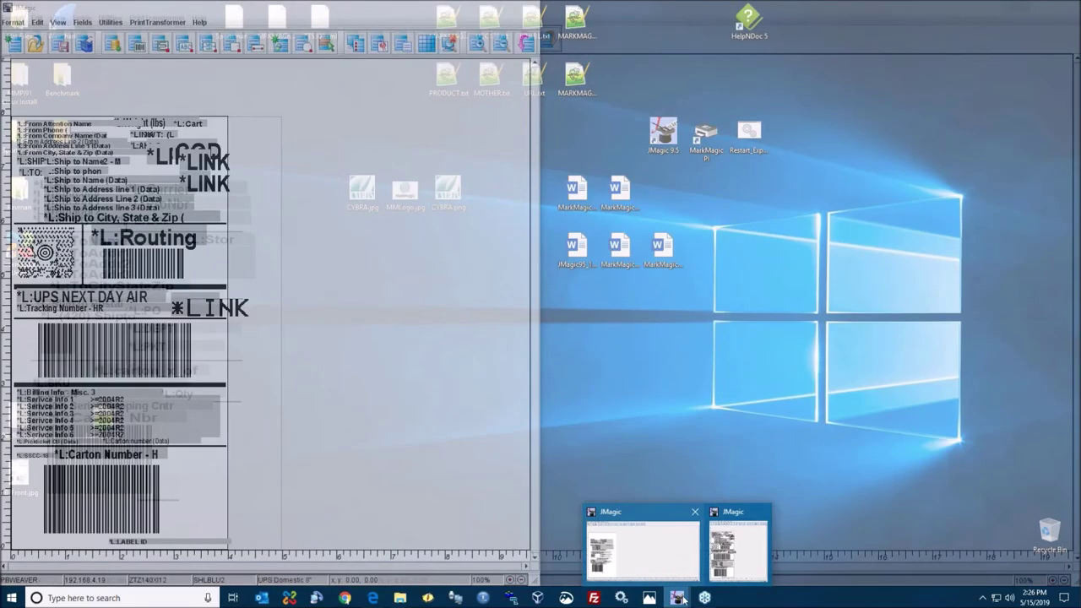
click(645, 549)
drag(384, 7, 384, 102)
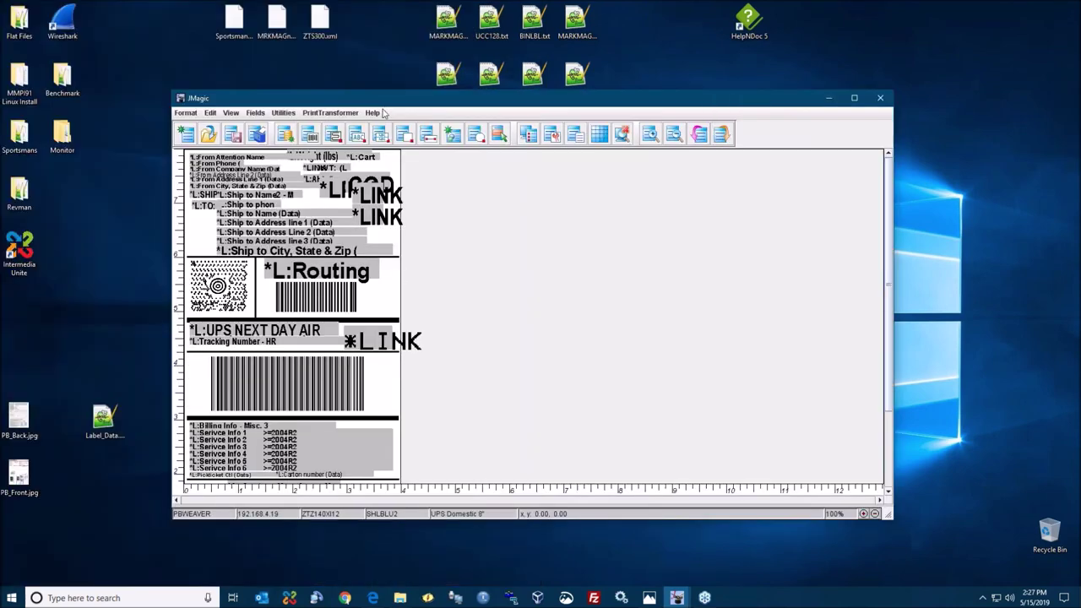
double_click(390, 101)
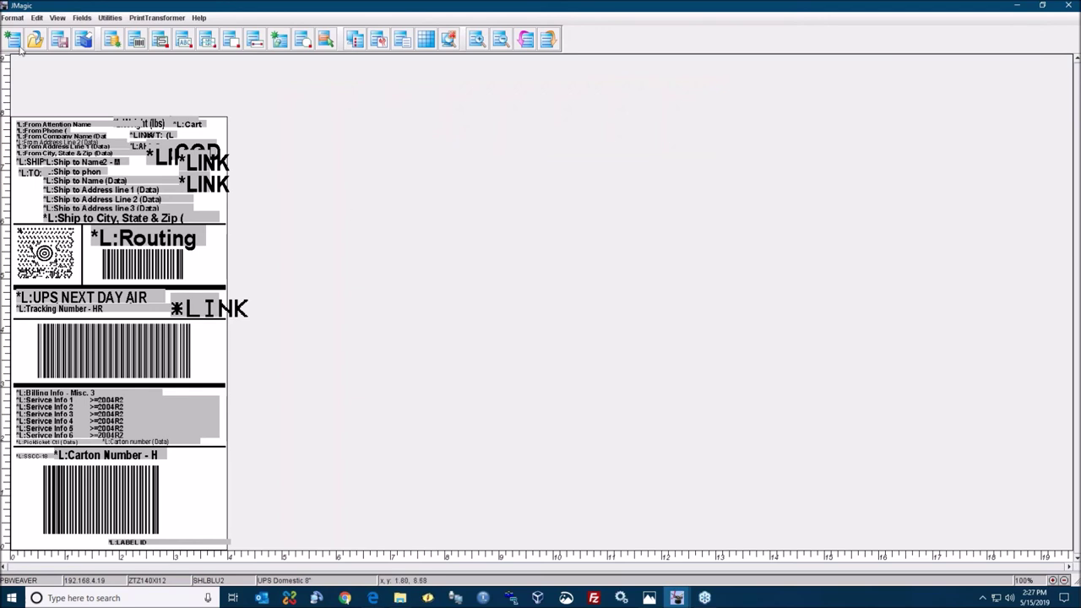
- Reopen the PBSBACK2 returns and exchange form format
click(12, 17)
mouse_move(23, 54)
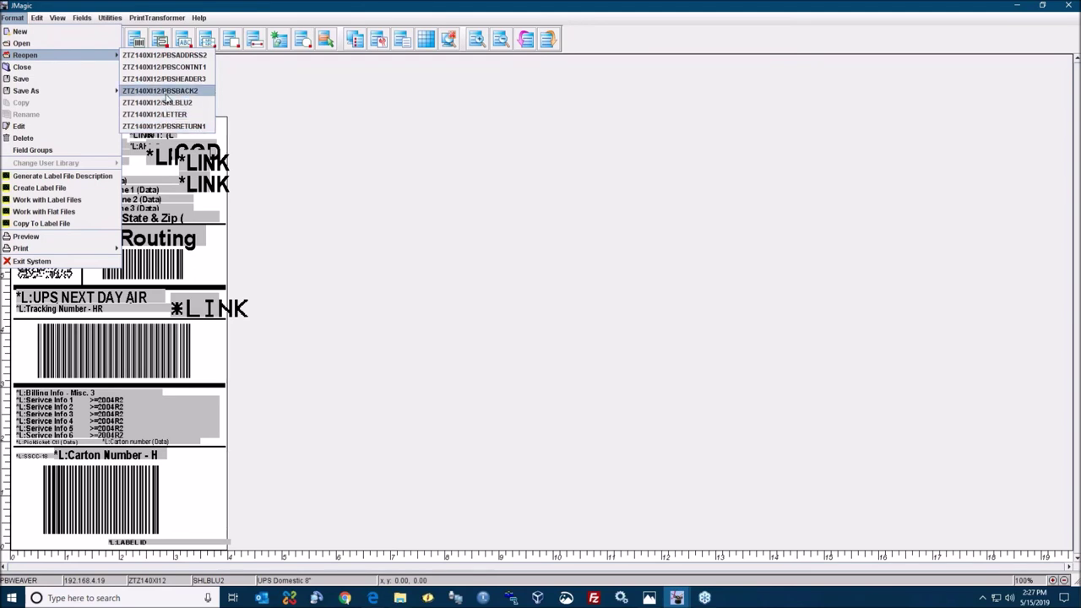
click(187, 93)
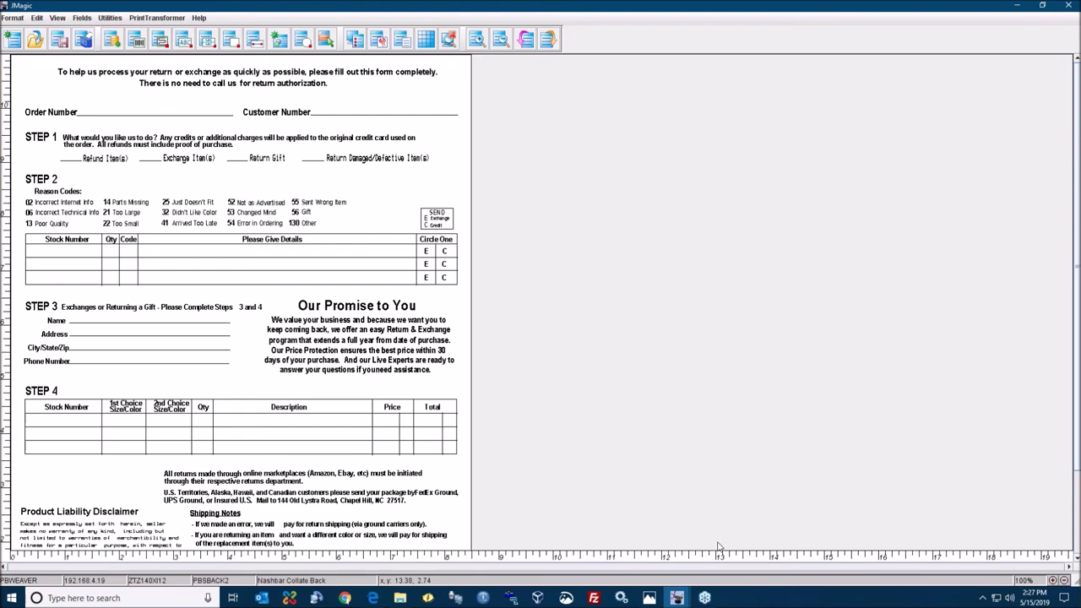
- Briefly restore the reference label photo, then minimize it and JMagic
click(648, 597)
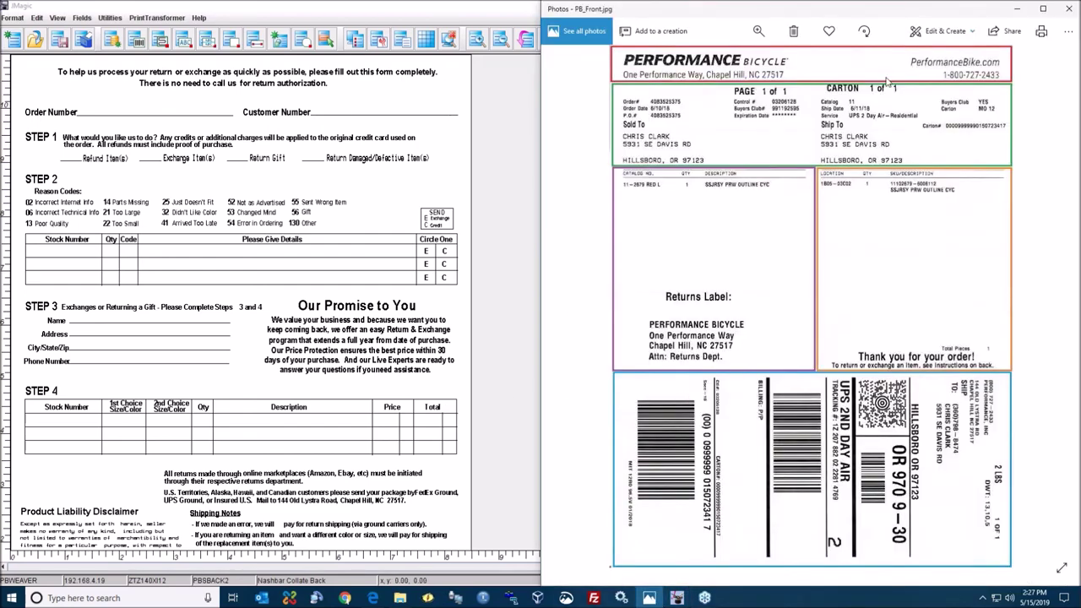
click(1016, 10)
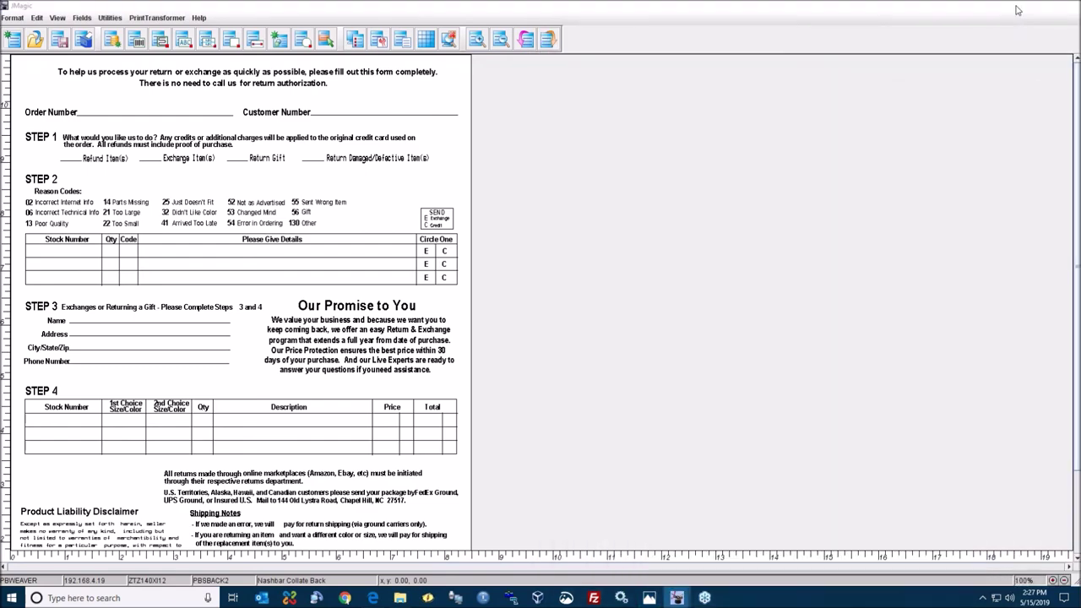
click(1017, 8)
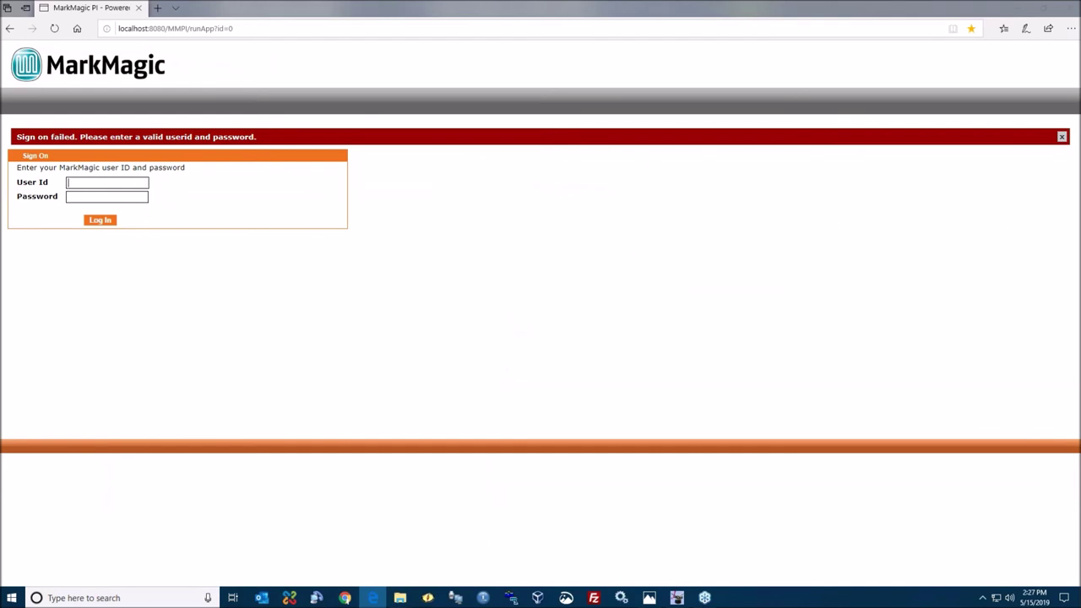
- Sign in to the MarkMagic PI admin site with the admin user ID and password
click(560, 5)
text(mmadmin)
text(mmadmin)
key(Return)
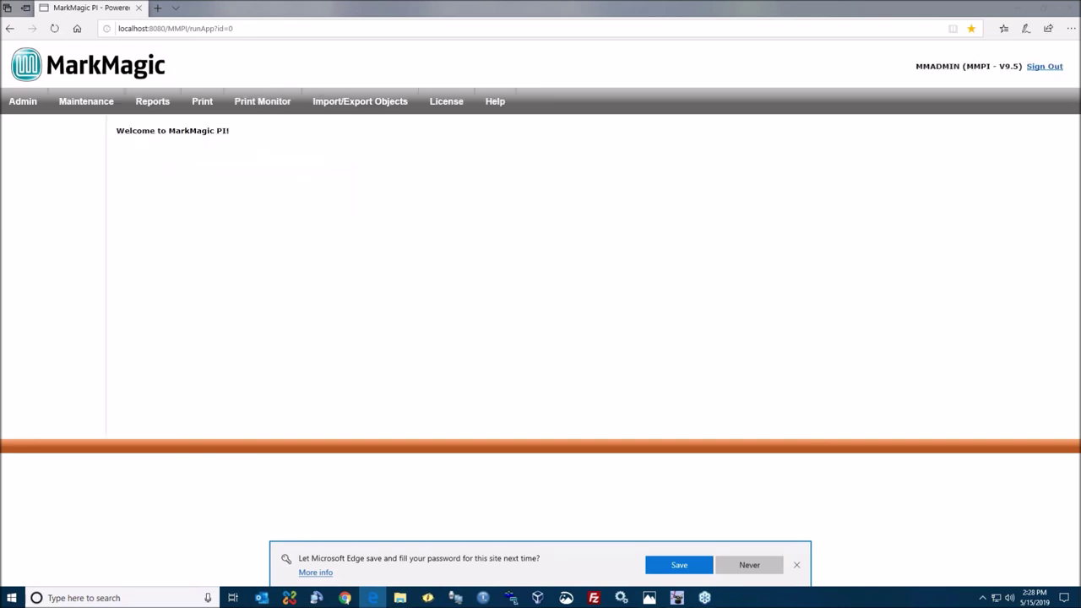
- Browse the Import/Export, Administration, Reports, Printing and Licensing sections, ending on Print Monitor
click(360, 101)
click(27, 111)
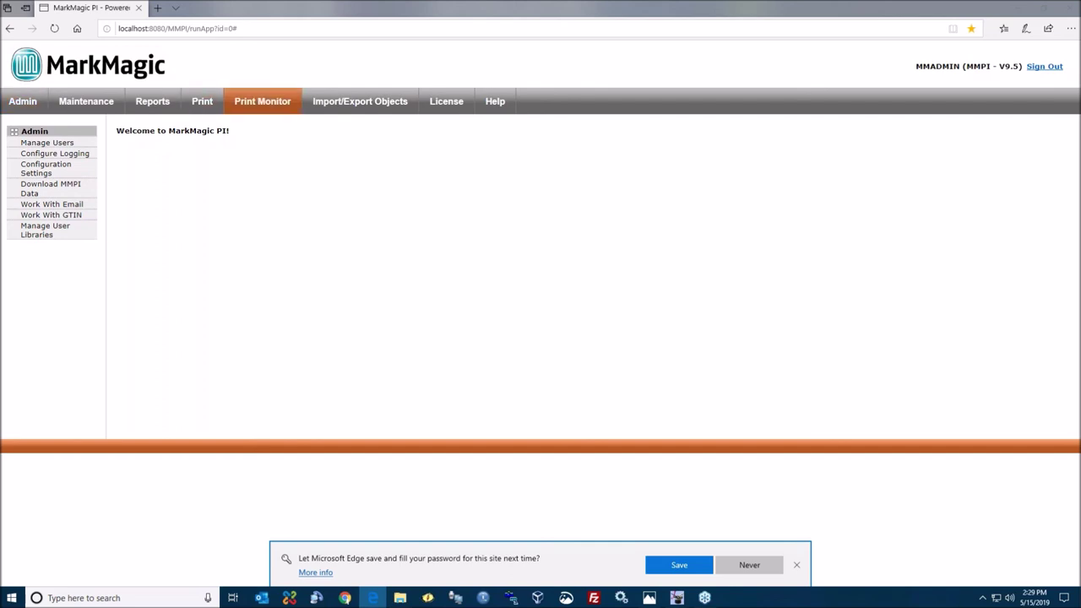
click(151, 101)
click(201, 101)
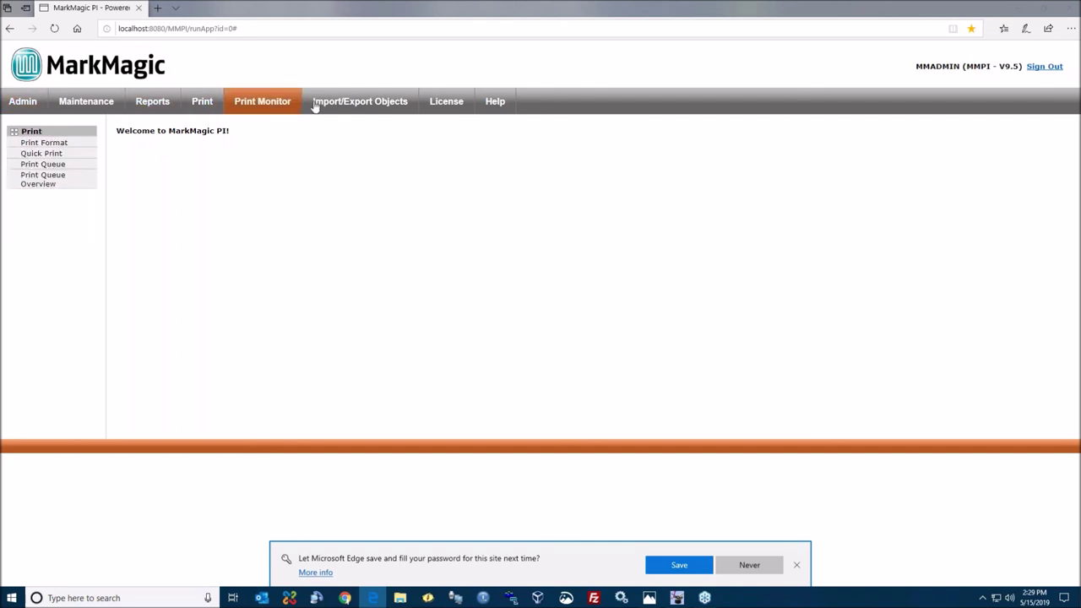
click(445, 101)
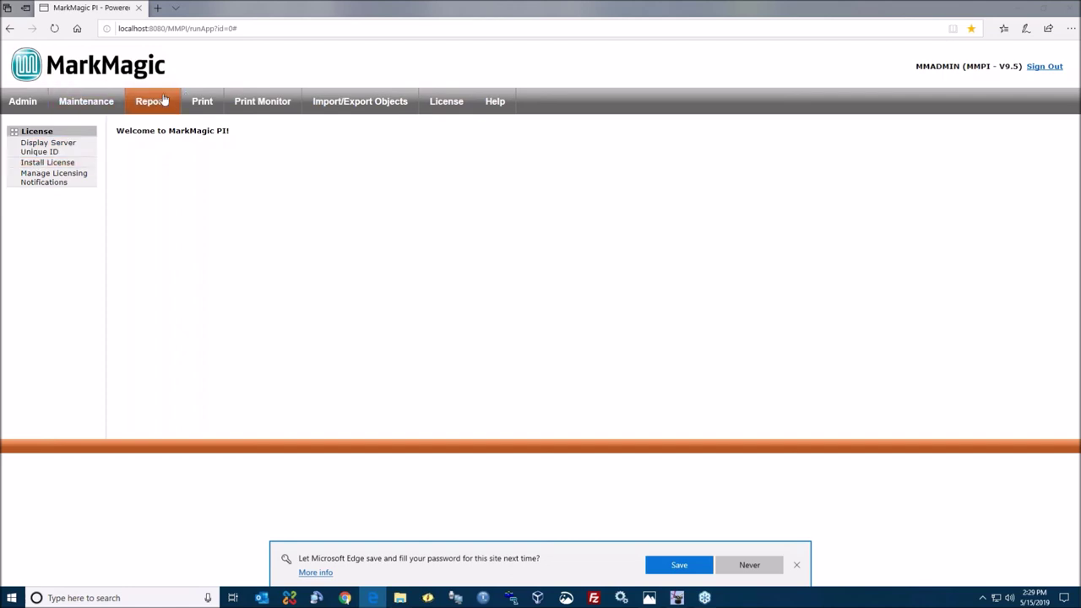
click(203, 103)
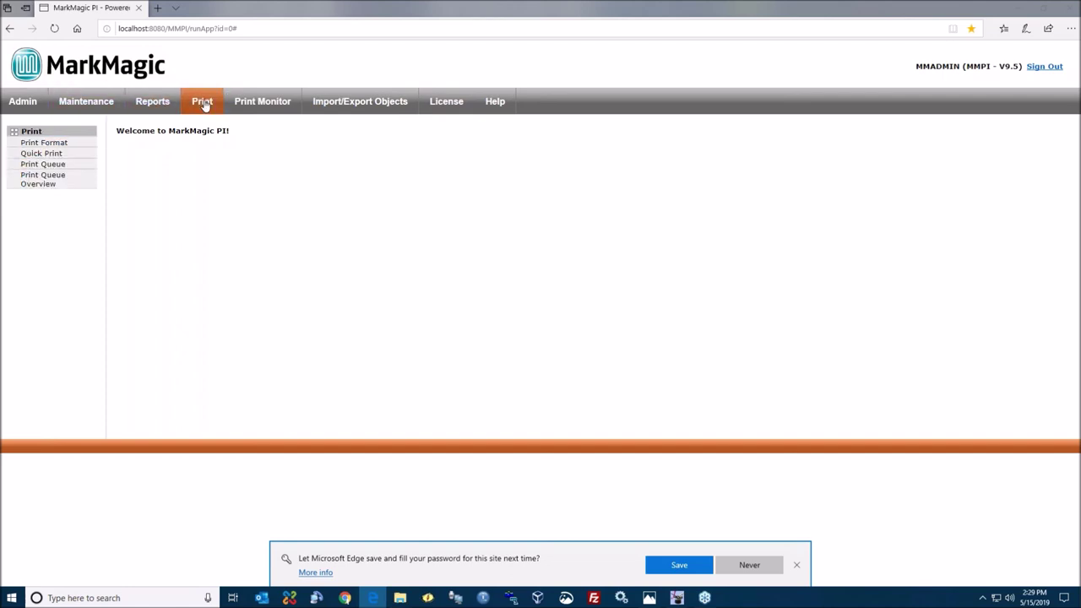
click(251, 104)
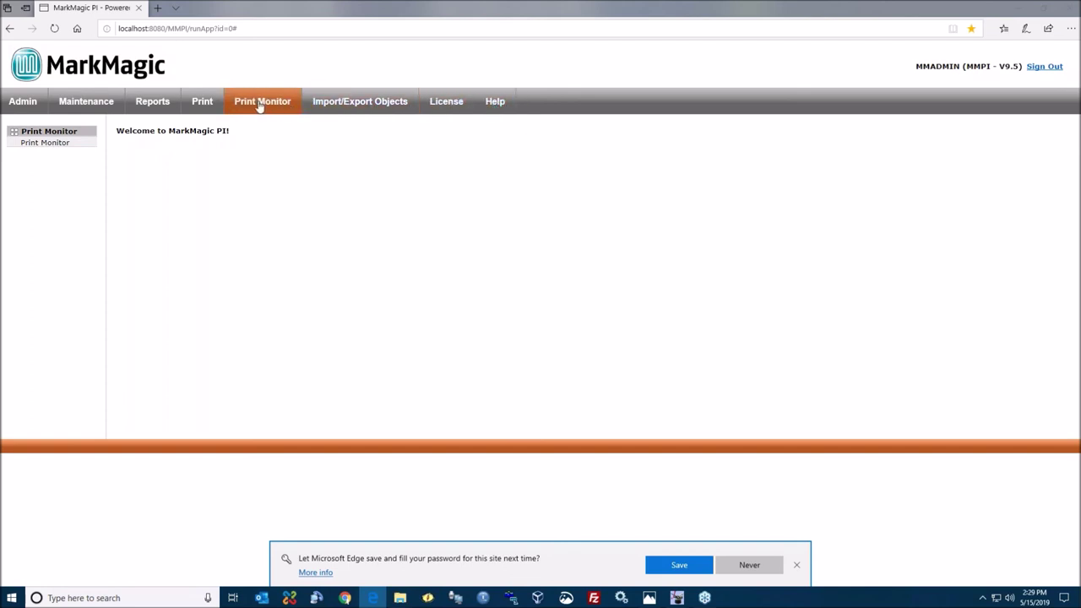
- Edit the PRO_UCC128 print monitor and highlight its D:\ZPL\UCC128 monitor path
click(45, 148)
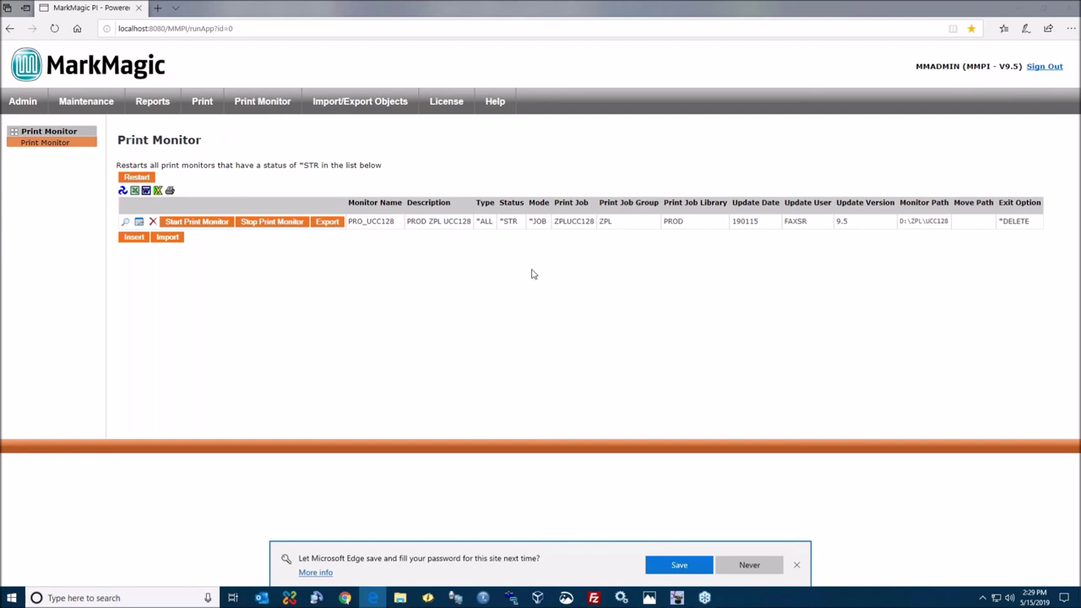
click(140, 222)
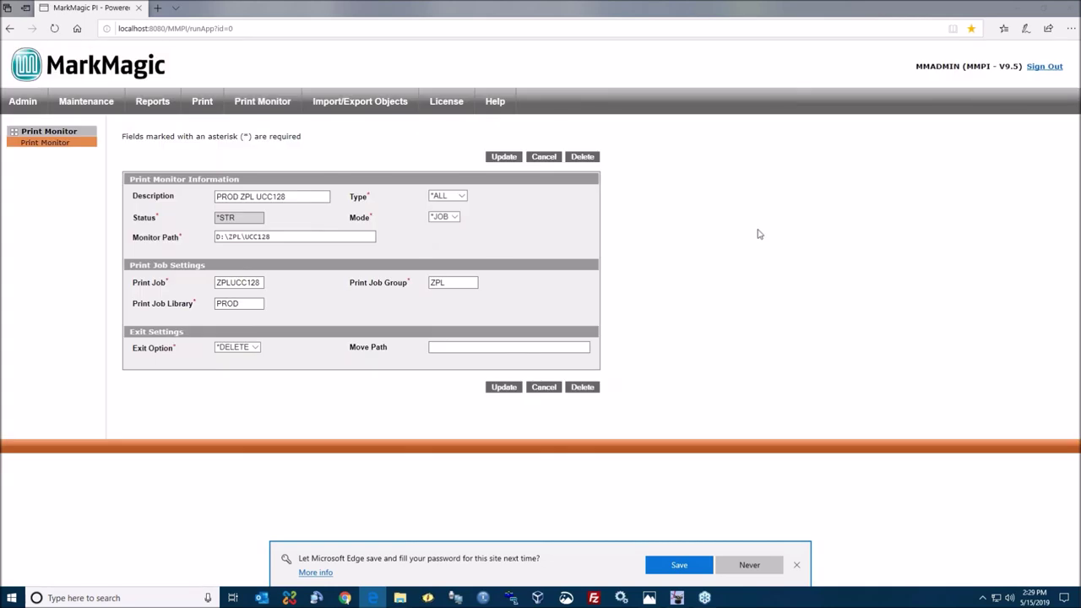
click(293, 240)
drag(246, 236, 289, 243)
click(293, 243)
- Review the ZPLUCC128 print job setting, then open the UCC128 folder in File Explorer
click(256, 282)
key(Tab)
click(400, 598)
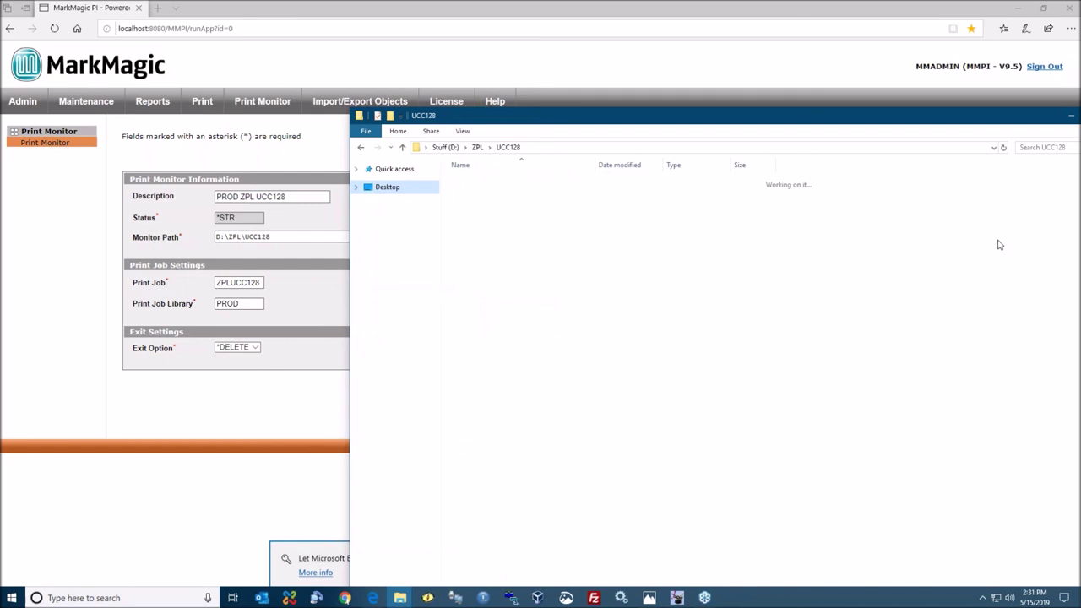
- Arrange the D:\ZPL\UCC128 and C:\PDF_OUTPUT\DEV\UCC128 windows side by side and open Label_Data.txt
click(1018, 8)
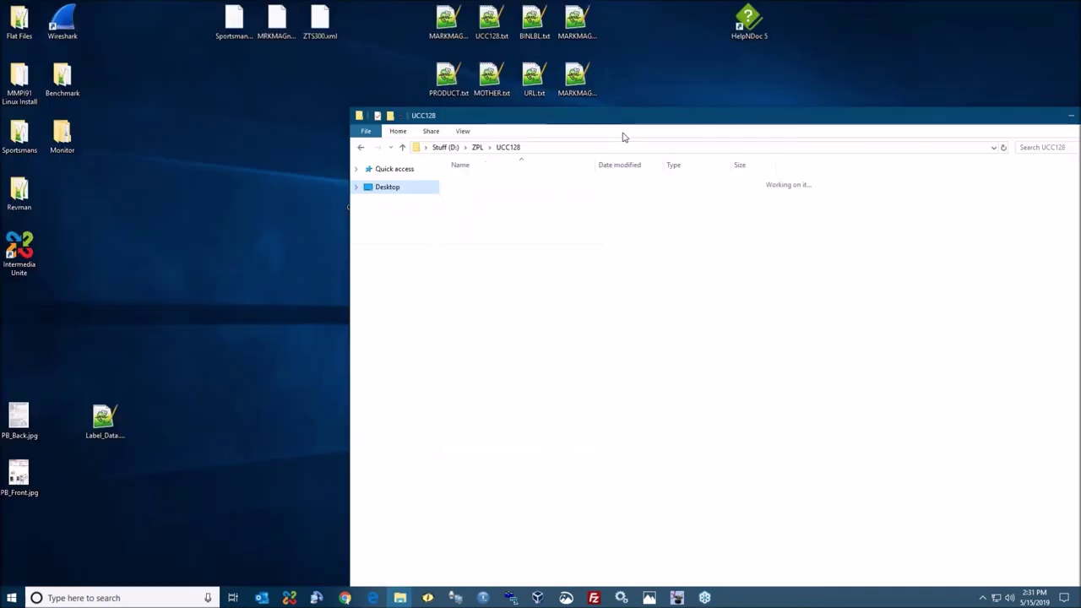
drag(595, 115, 506, 78)
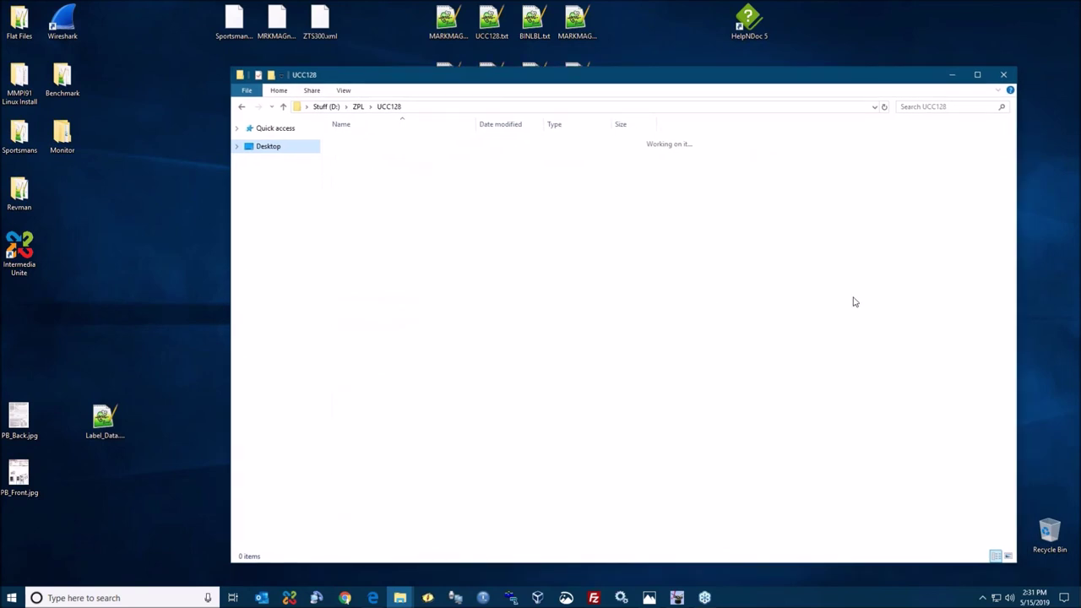
drag(1079, 81, 565, 79)
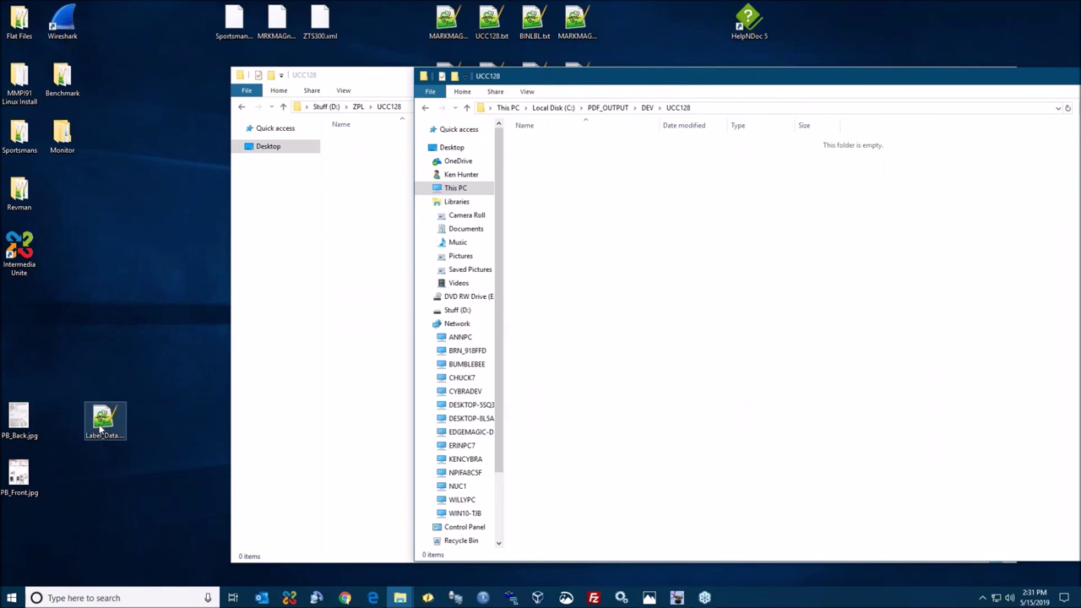
double_click(100, 431)
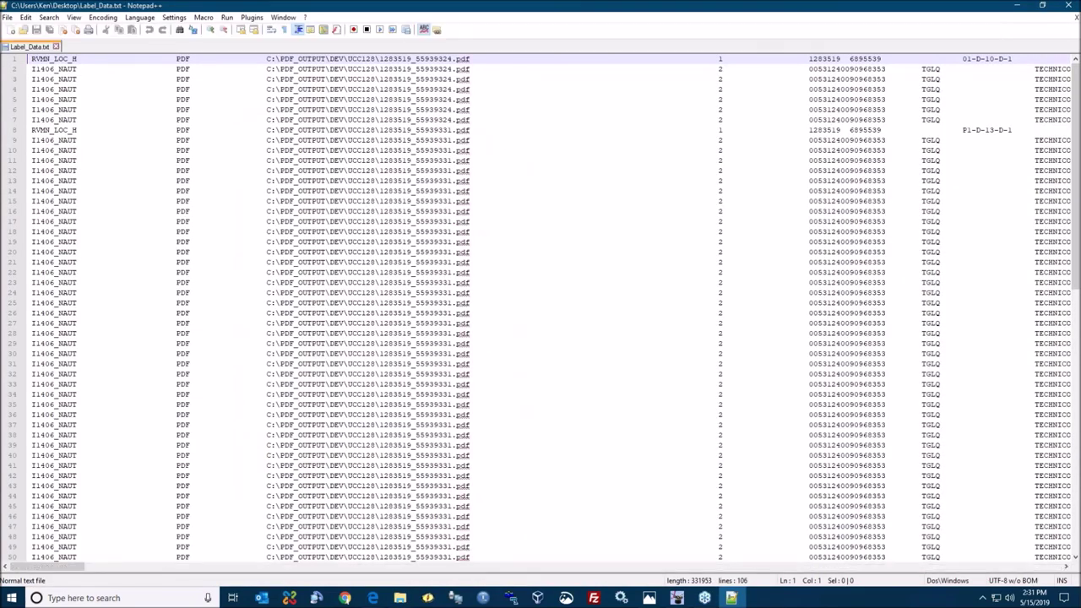
- Scroll through Label_Data.txt and highlight the lines sharing the first PDF output path
scroll(541, 308, down, 4)
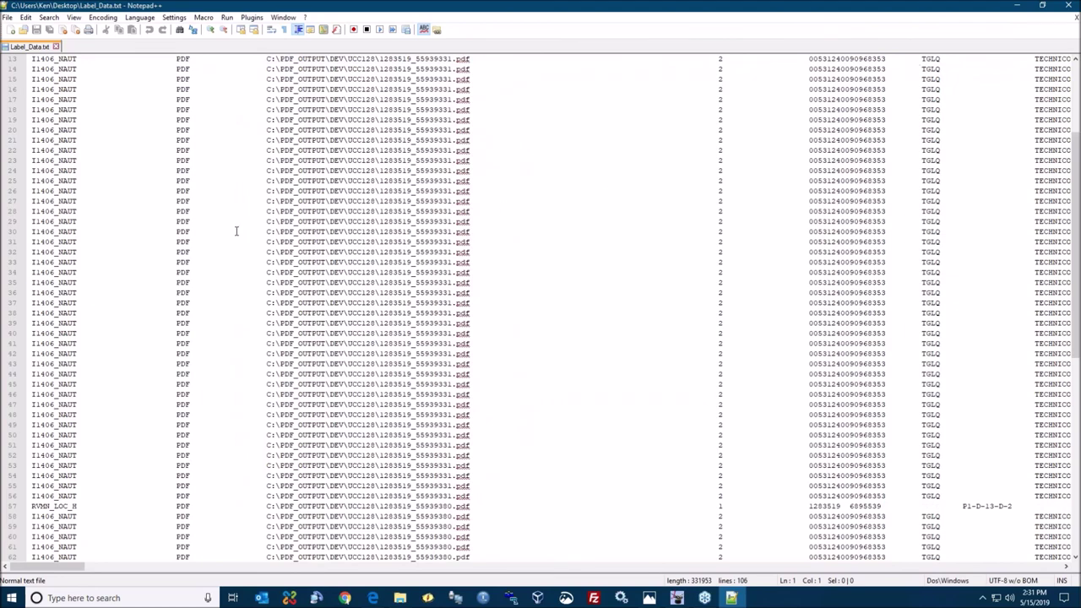
scroll(236, 230, down, 1)
scroll(236, 230, down, 4)
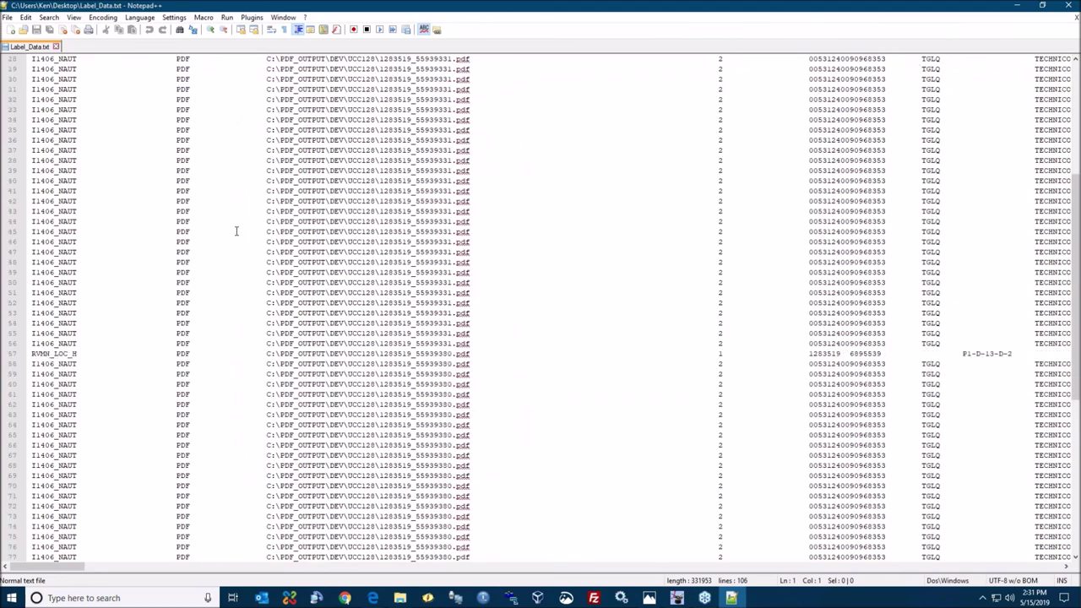
scroll(370, 140, up, 9)
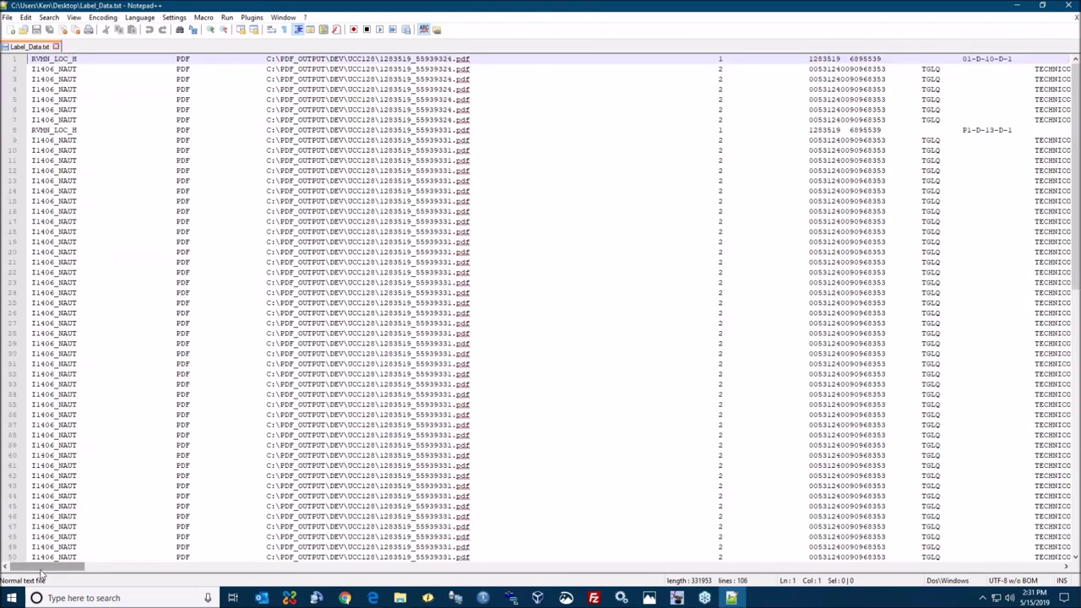
mouse_move(41, 575)
mouse_down()
mouse_move(154, 585)
mouse_move(216, 572)
mouse_move(38, 583)
mouse_up()
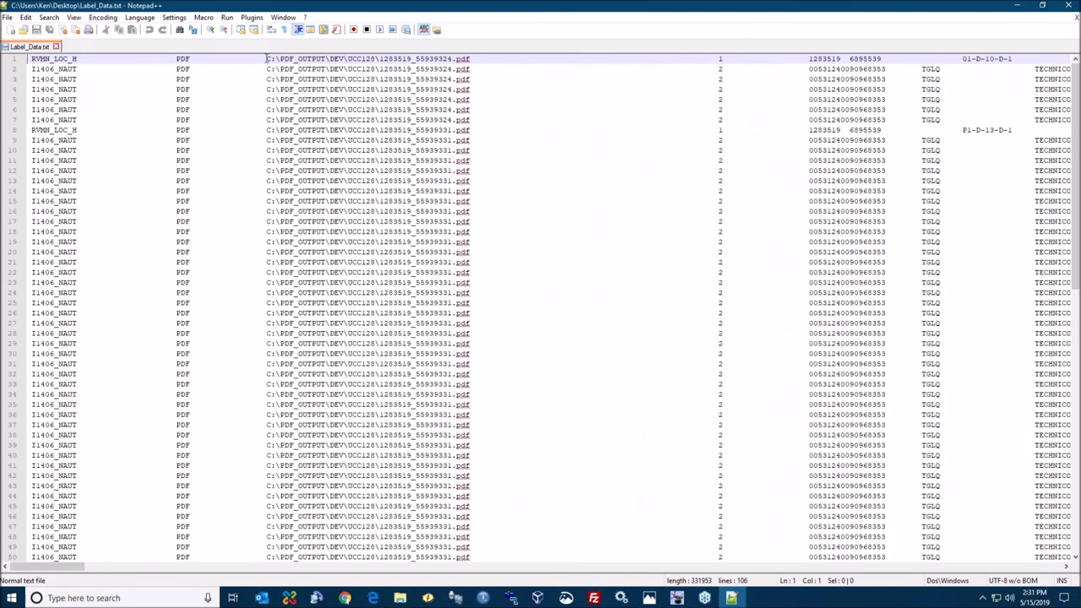
click(266, 58)
click(354, 63)
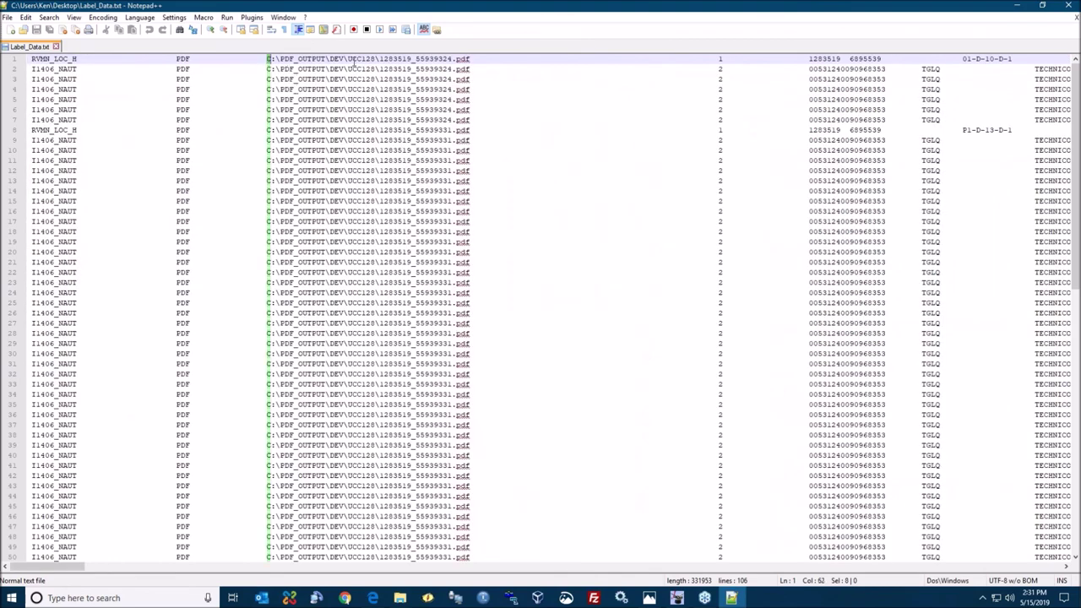
drag(471, 59, 483, 120)
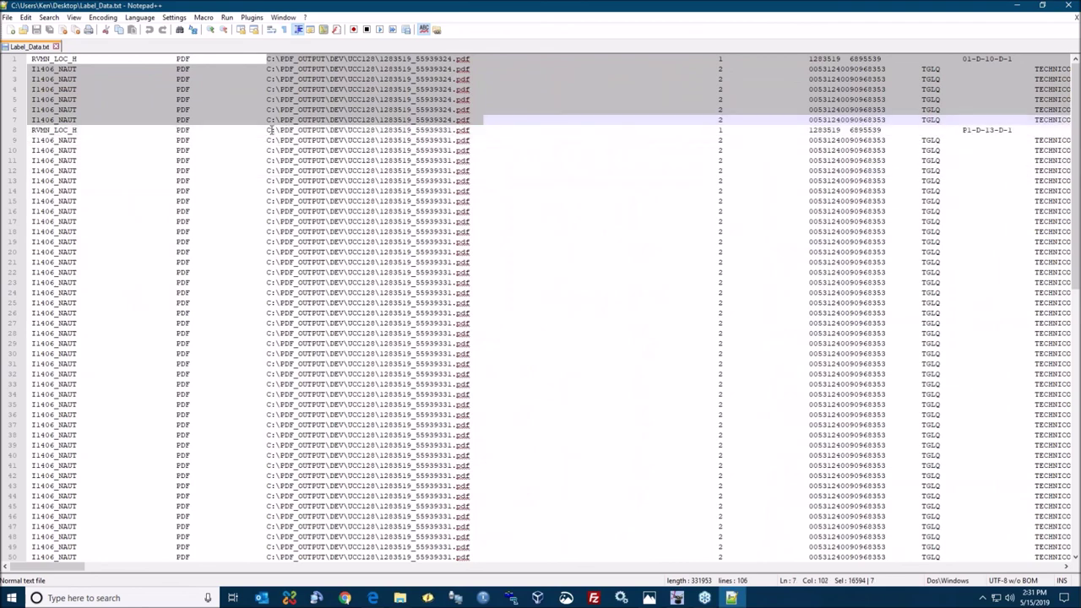
- Select lines 1–7 for 1283519_55939324.pdf, then the next PDF's records through line 38
drag(270, 128, 475, 526)
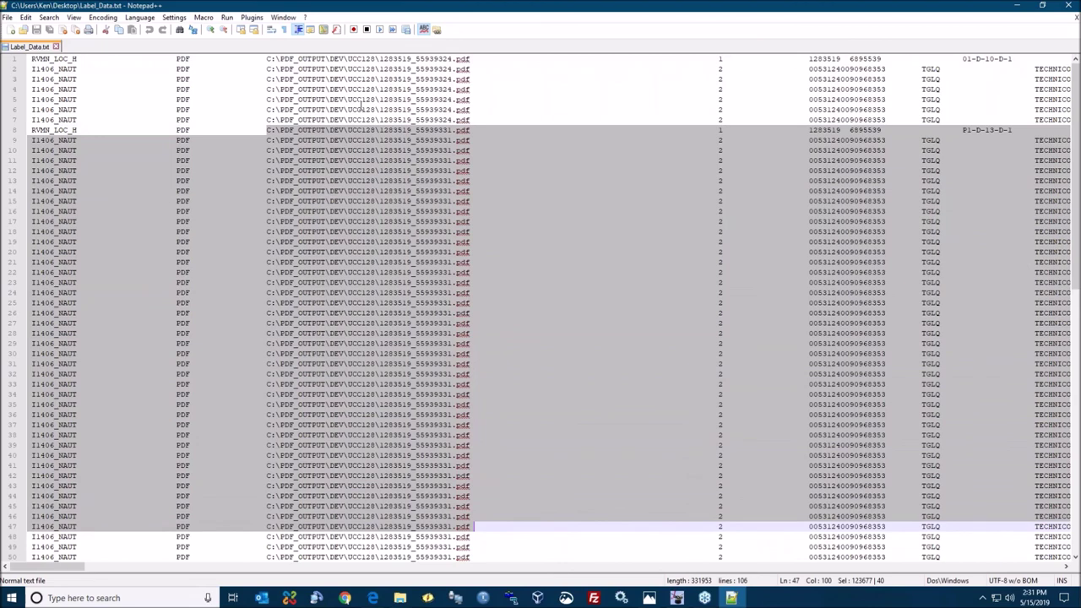
click(361, 108)
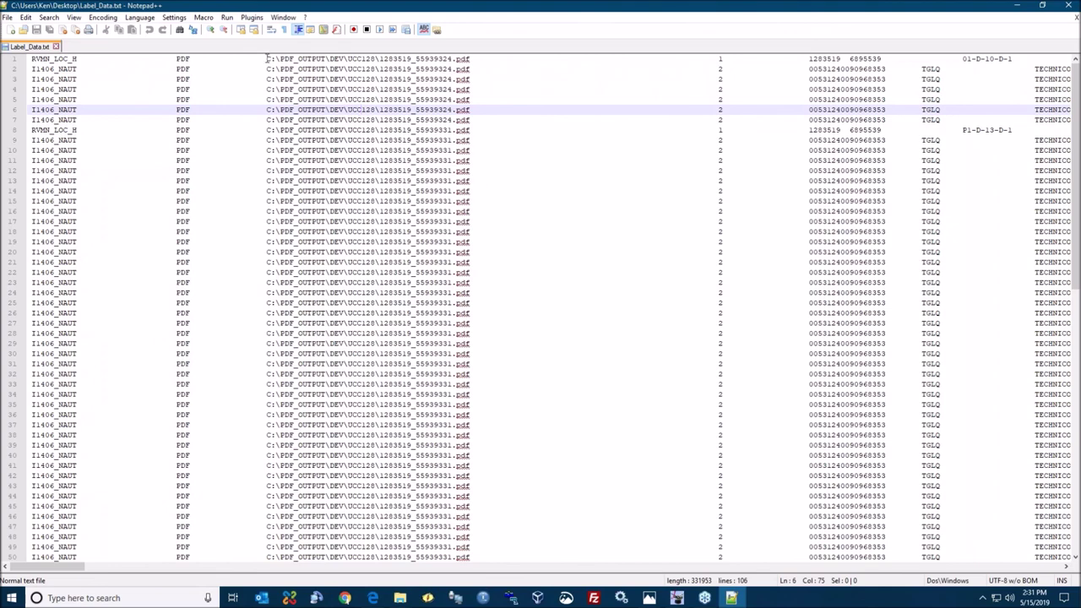
drag(266, 57, 495, 120)
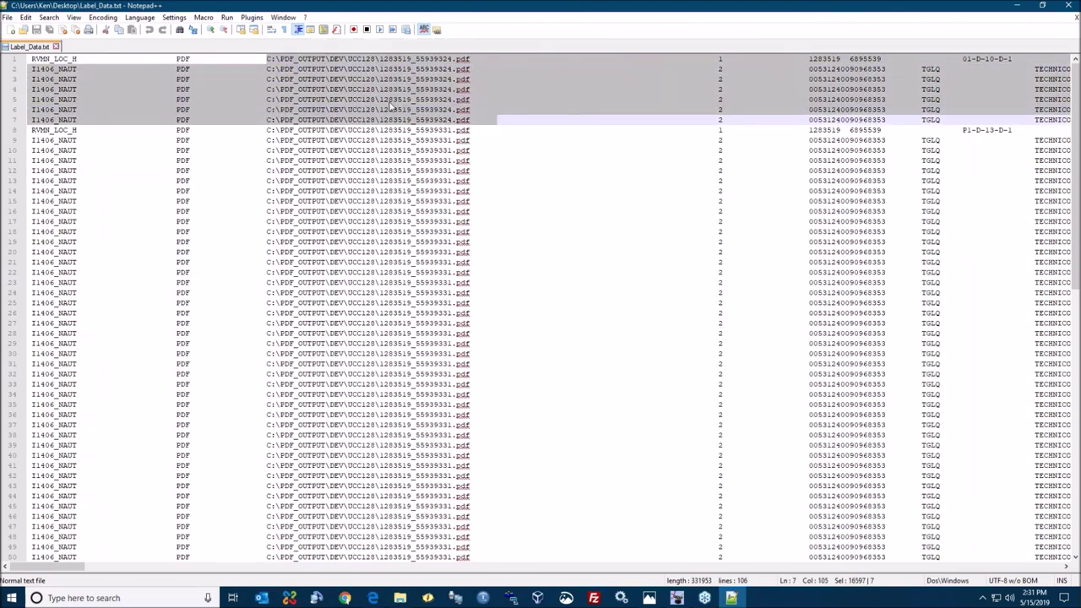
click(456, 67)
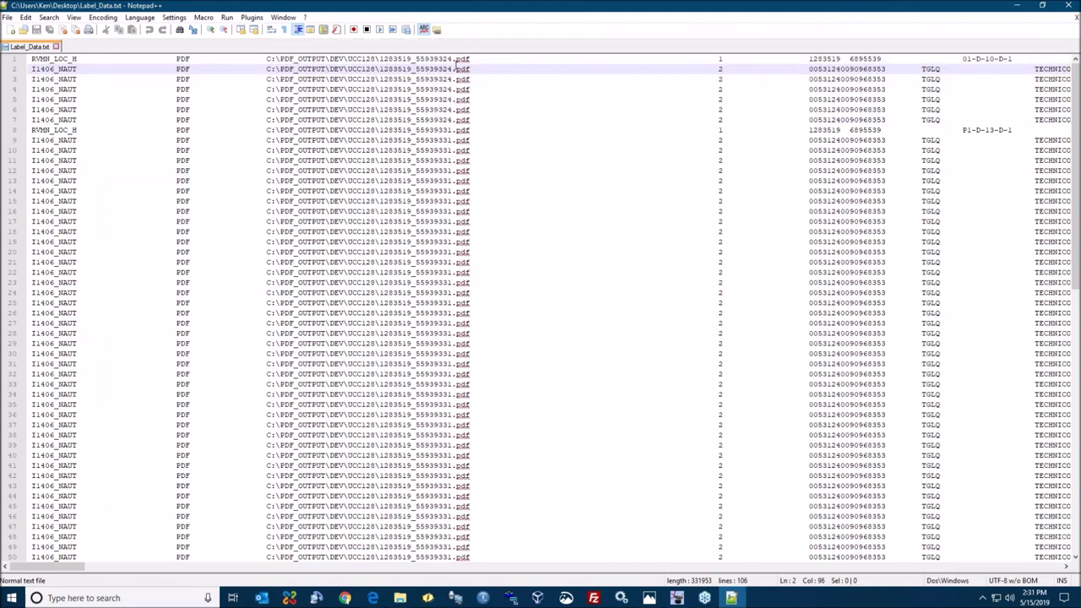
drag(448, 58, 453, 160)
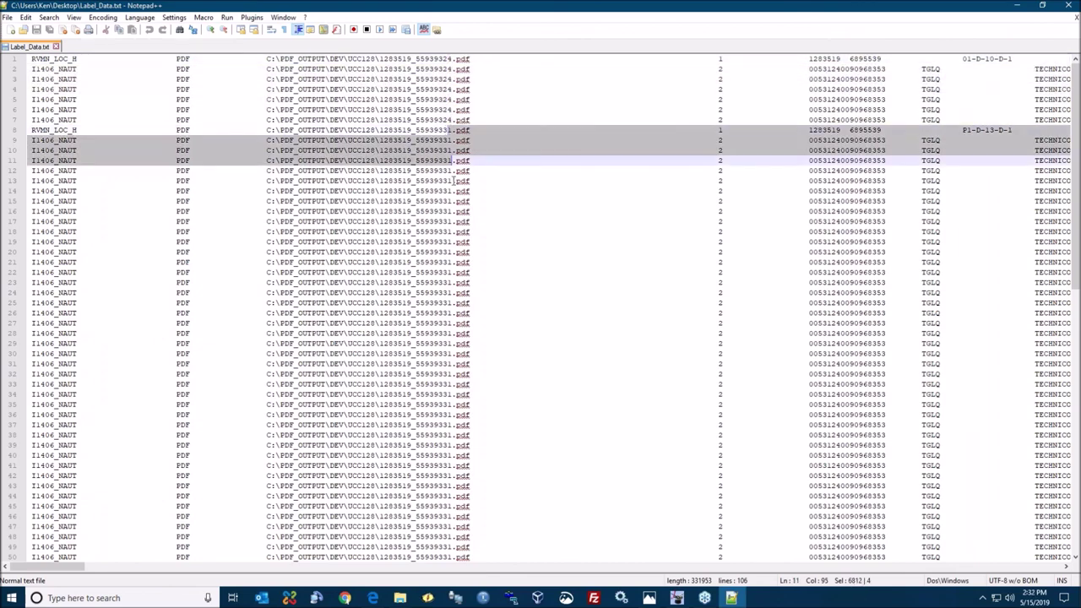
shift+click(461, 434)
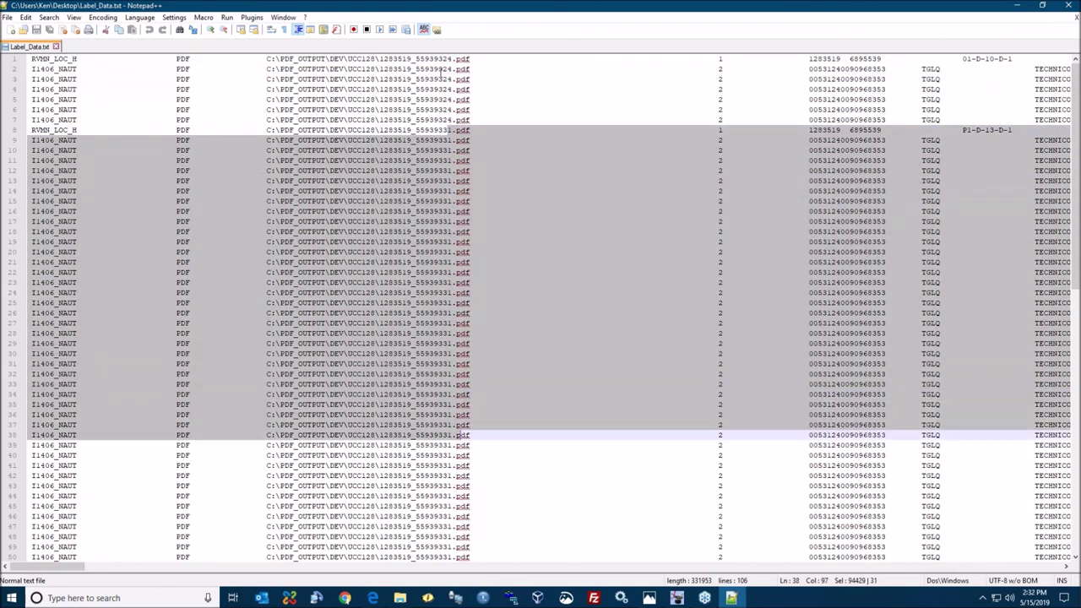
click(456, 120)
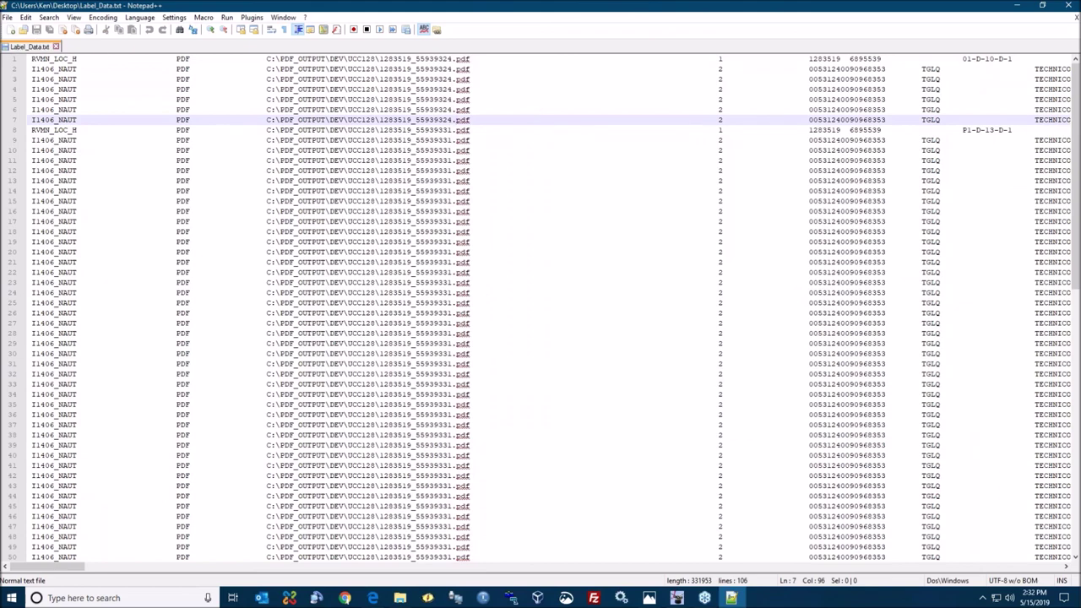
- Close Label_Data.txt in Notepad++ and copy the file from the desktop
key(ctrl+w)
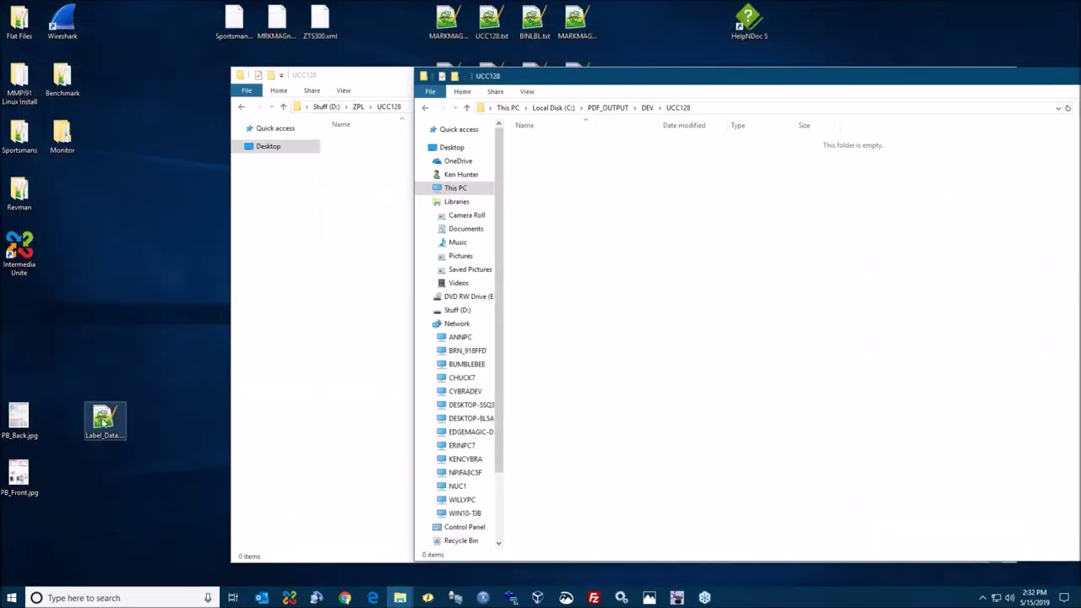
click(104, 422)
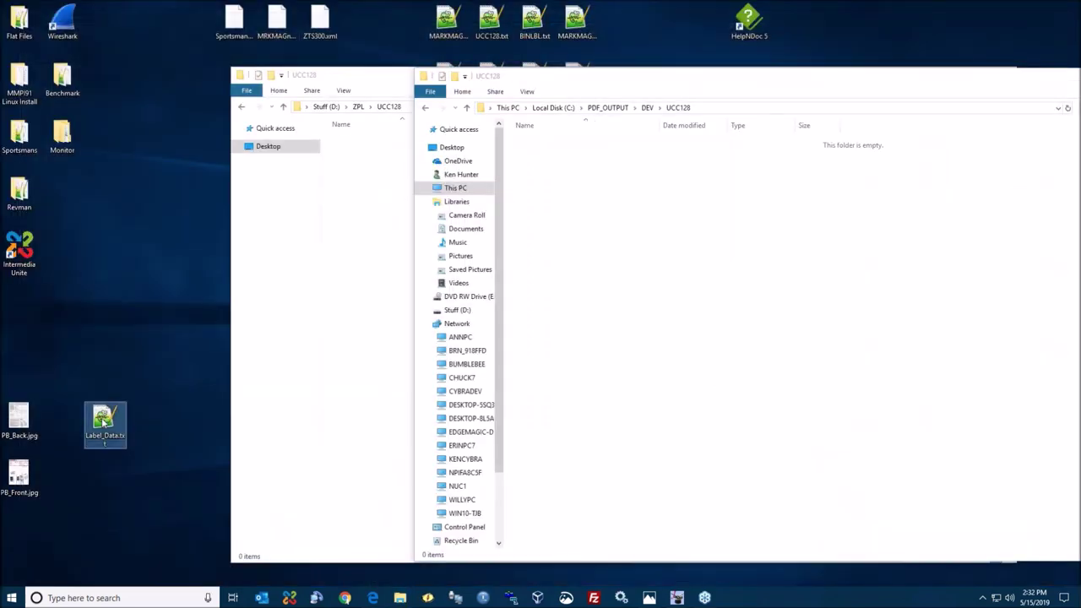
right_click(102, 417)
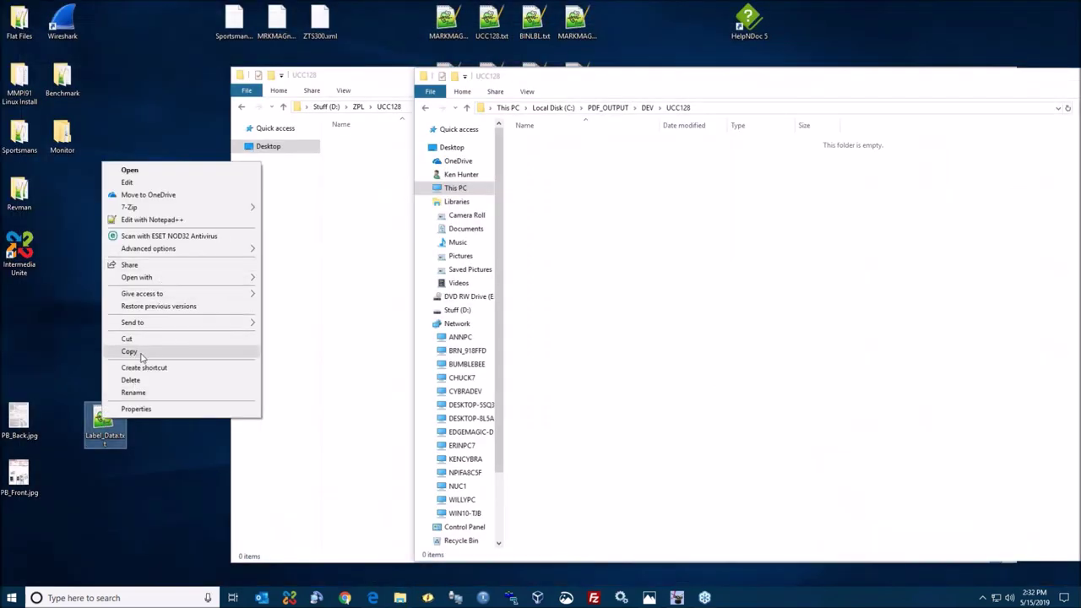
click(141, 351)
- Paste Label_Data.txt into D:\ZPL\UCC128 and view the three resulting PDFs in the output folder
click(699, 267)
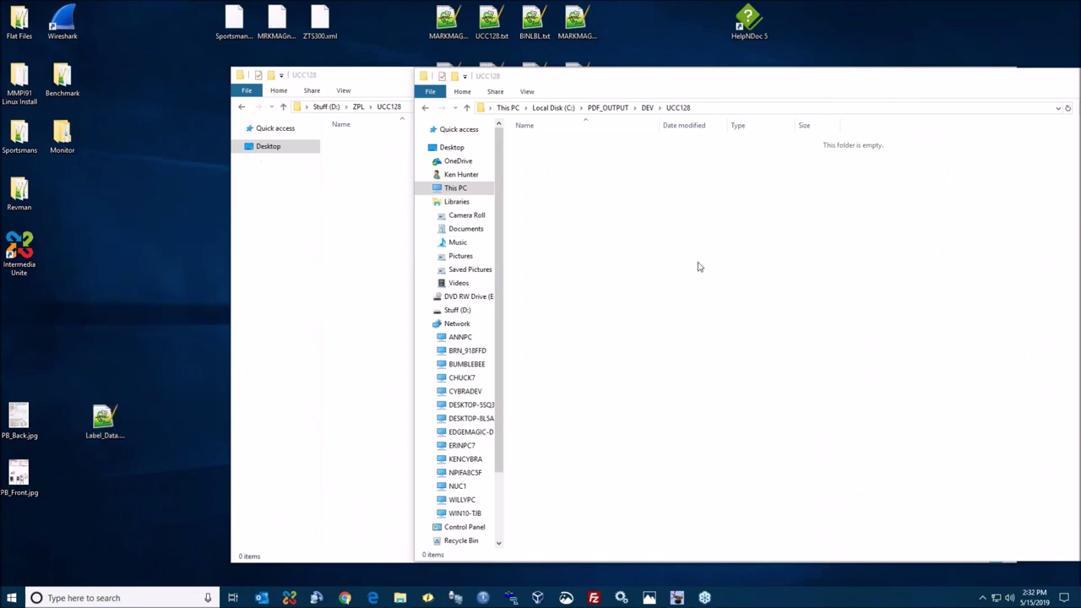
right_click(736, 282)
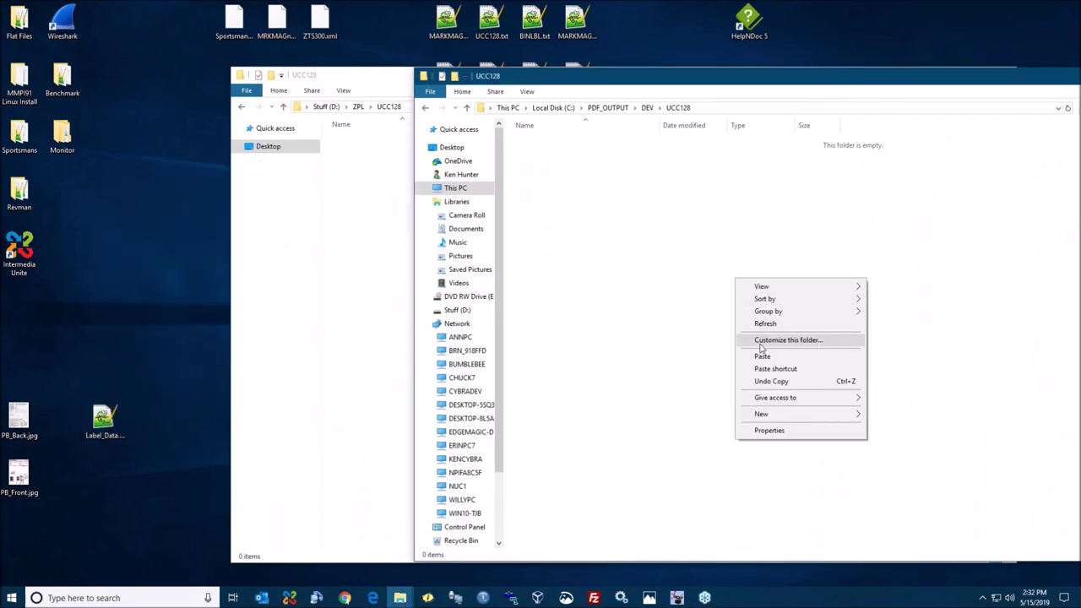
click(584, 265)
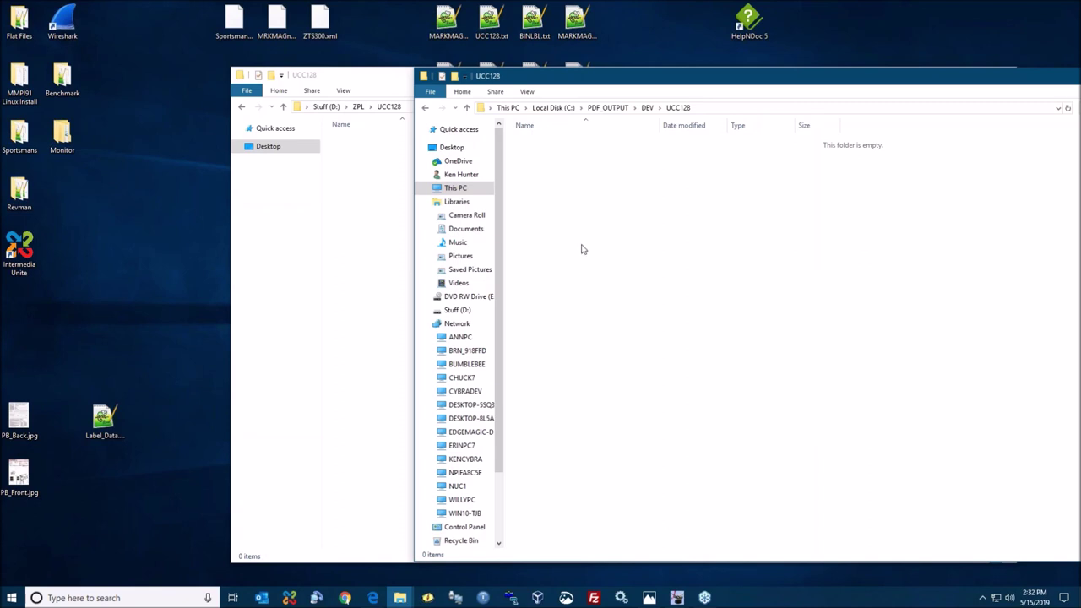
click(385, 218)
right_click(482, 227)
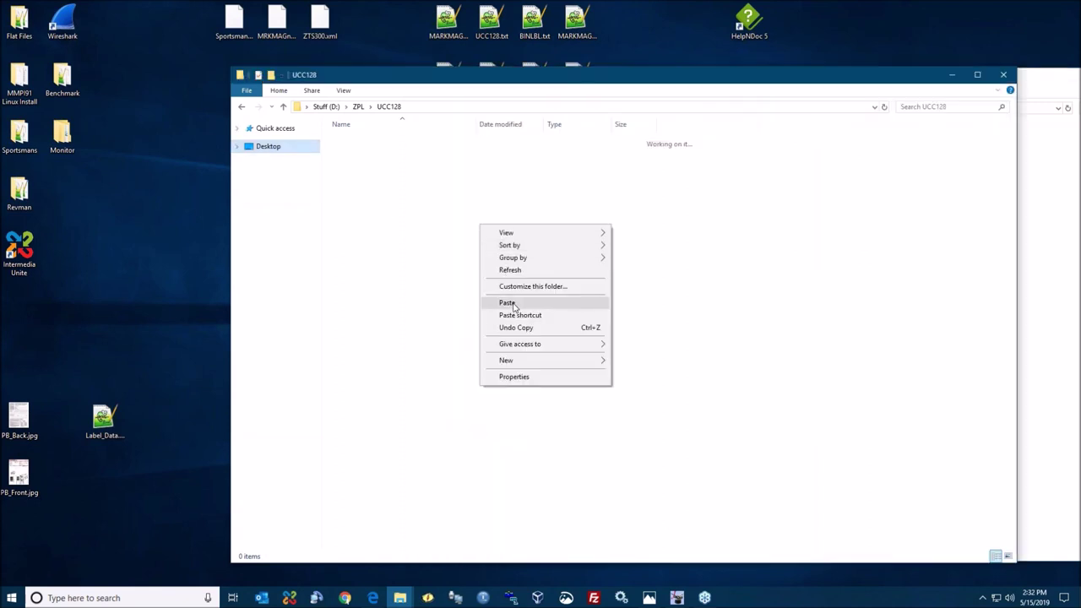
click(511, 302)
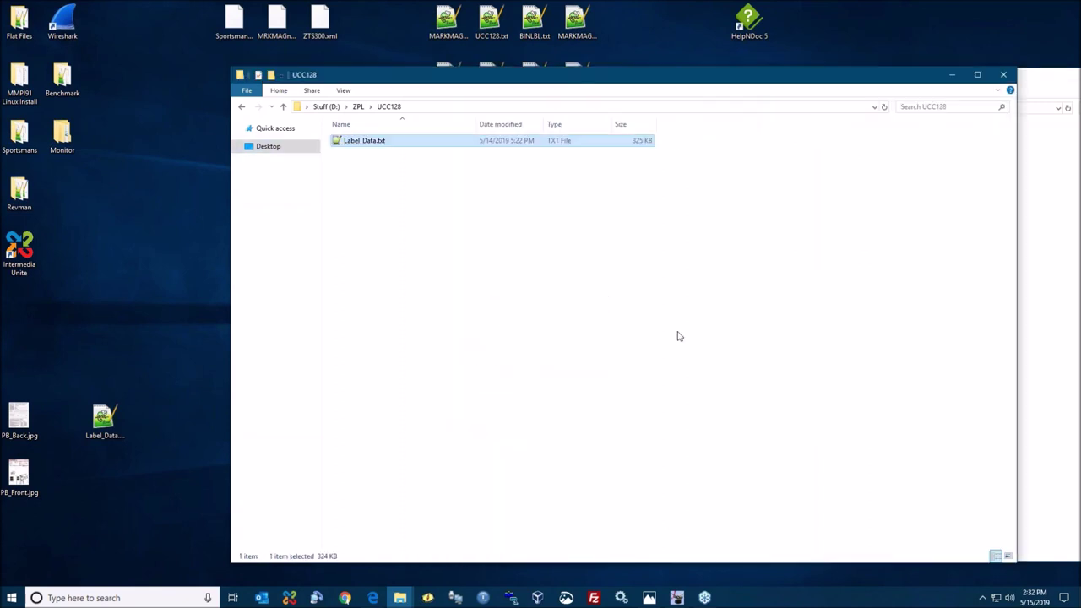
click(1067, 252)
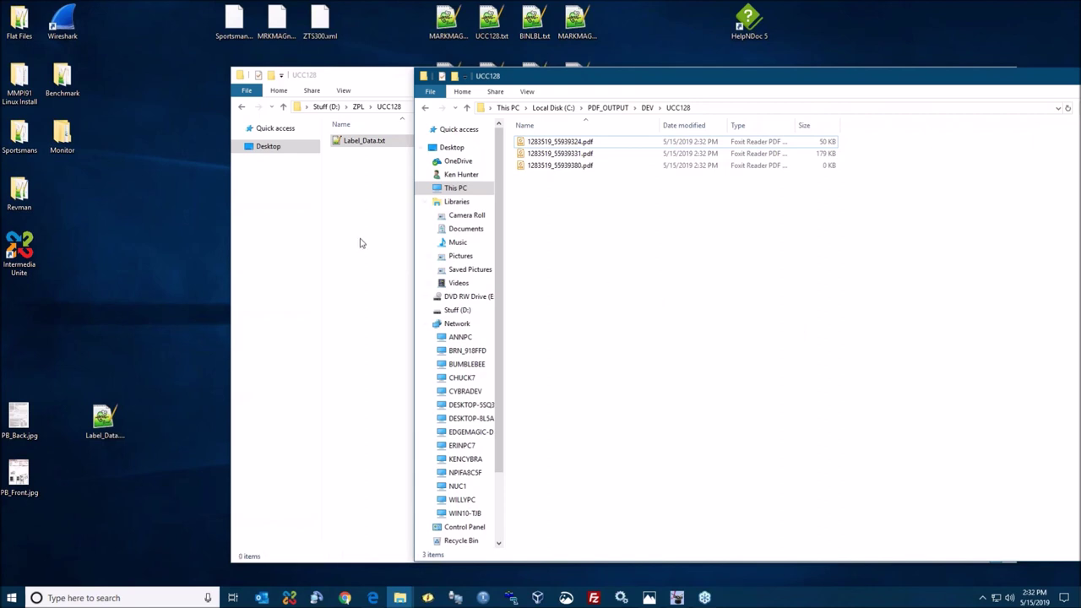
- Review the carton labels in 1283519_55939324.pdf, then exit Foxit Reader
double_click(574, 143)
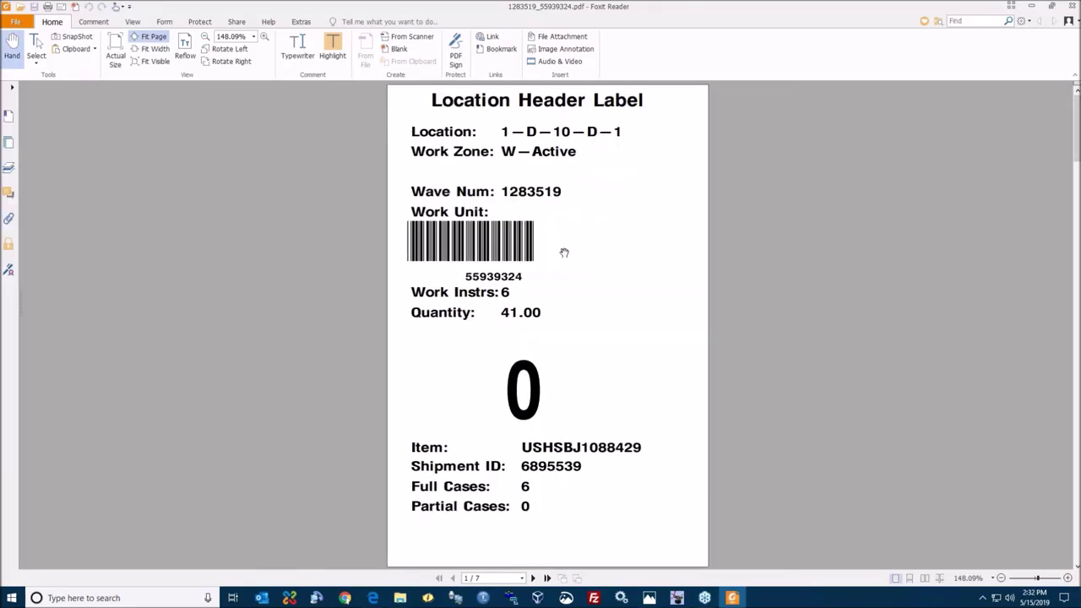
scroll(563, 251, down, 6)
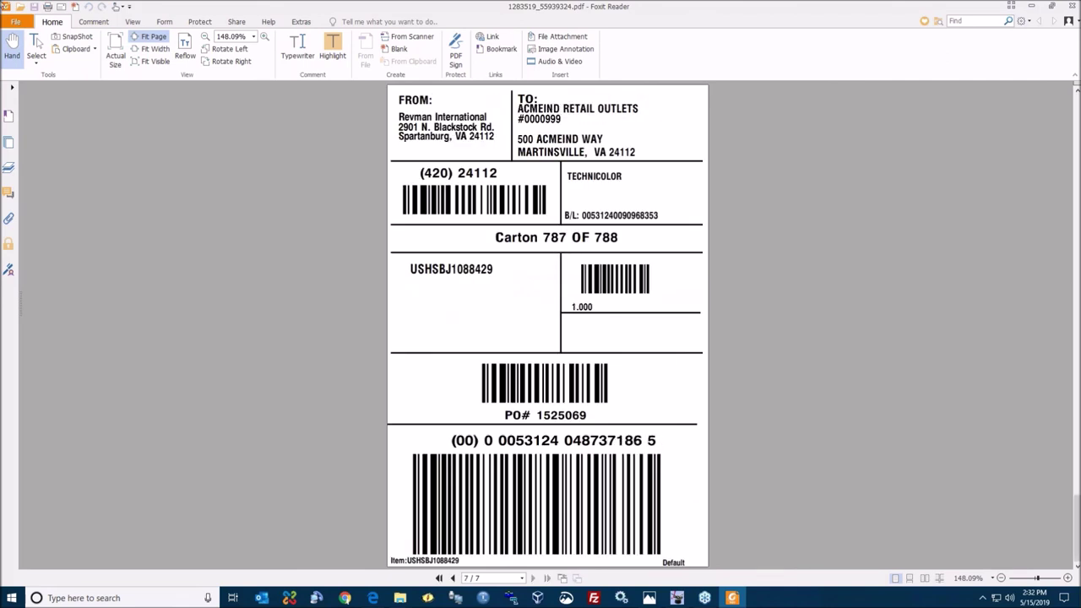
click(15, 21)
click(24, 104)
- Open 1283519_55939331.pdf, page back through its carton labels, and close it
click(588, 156)
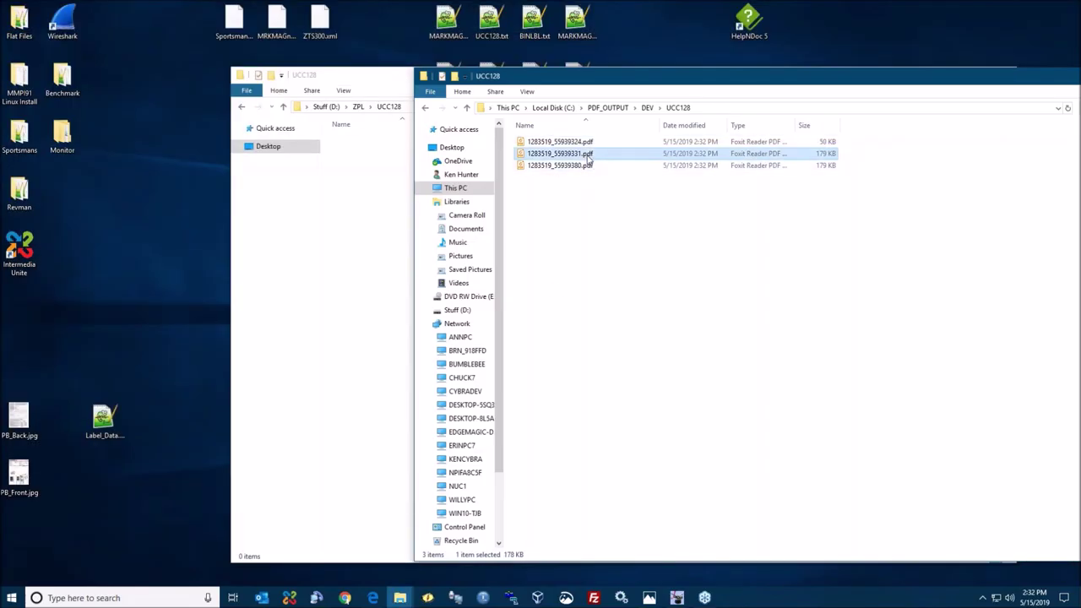
double_click(588, 155)
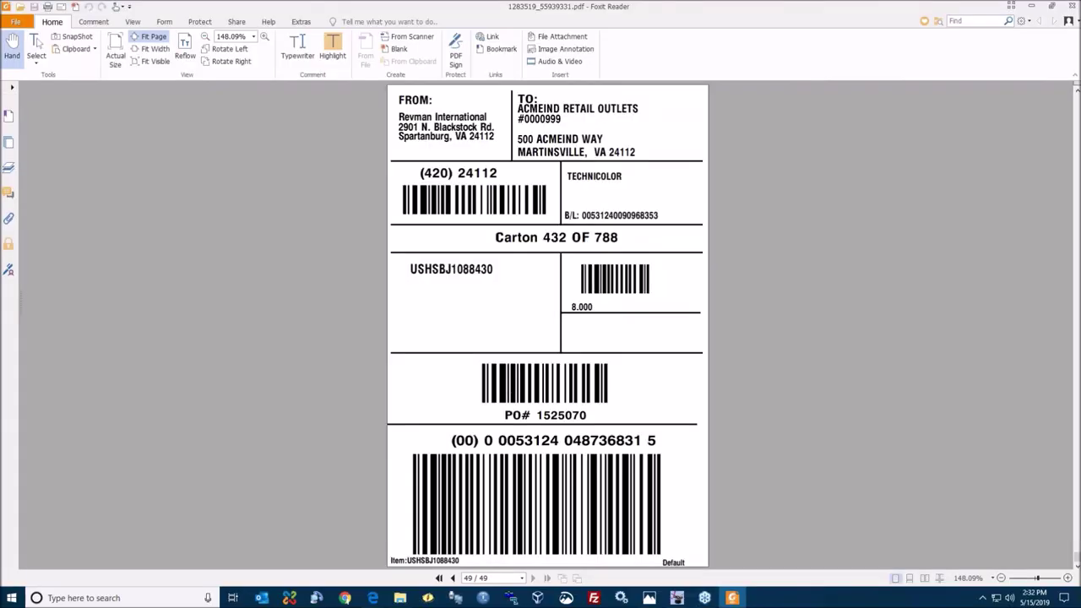
scroll(547, 325, up, 15)
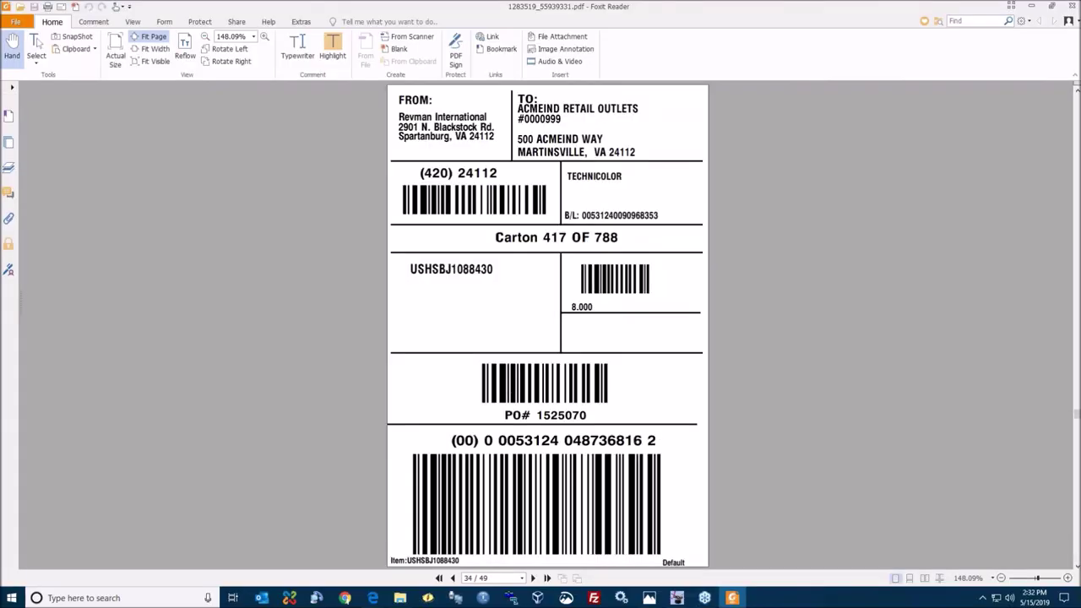
scroll(984, 240, up, 19)
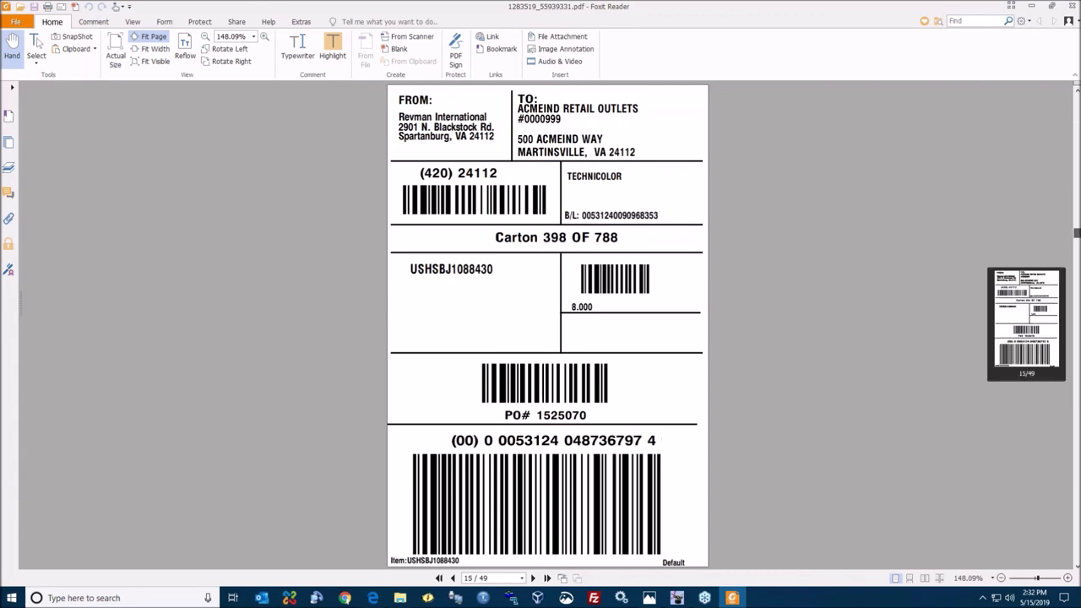
key(alt+F4)
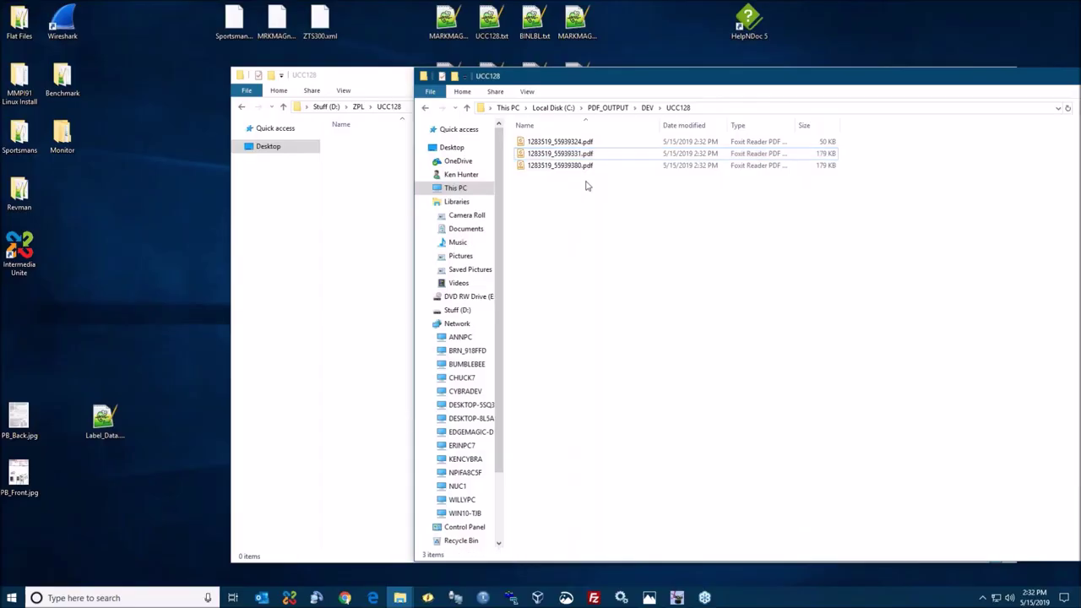
- Open 1283519_55939380.pdf to check its labels, then close the reader
double_click(577, 166)
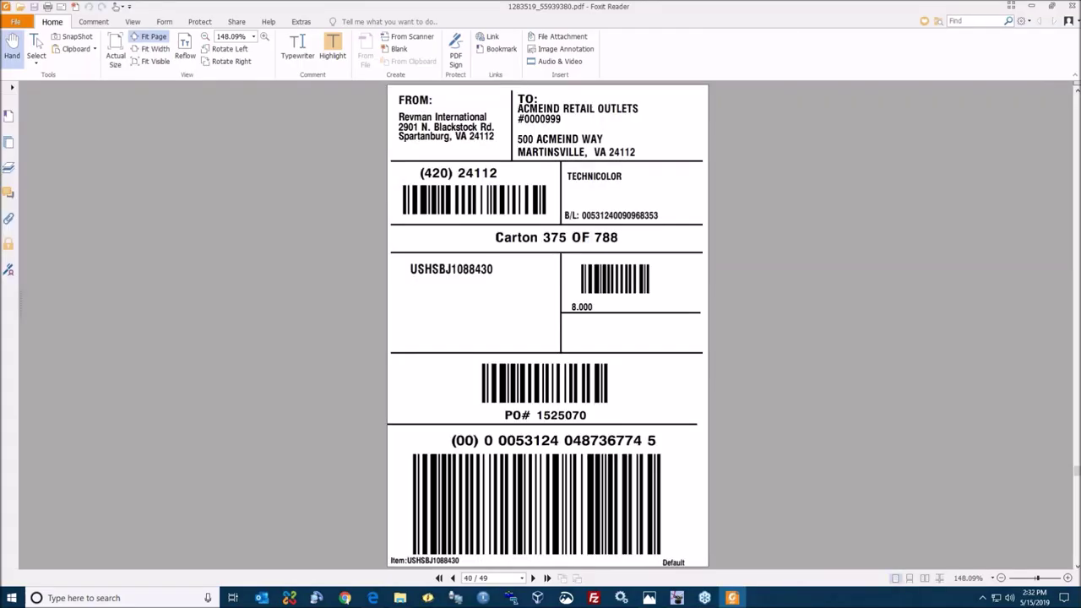
key(alt+space)
key(alt+F4)
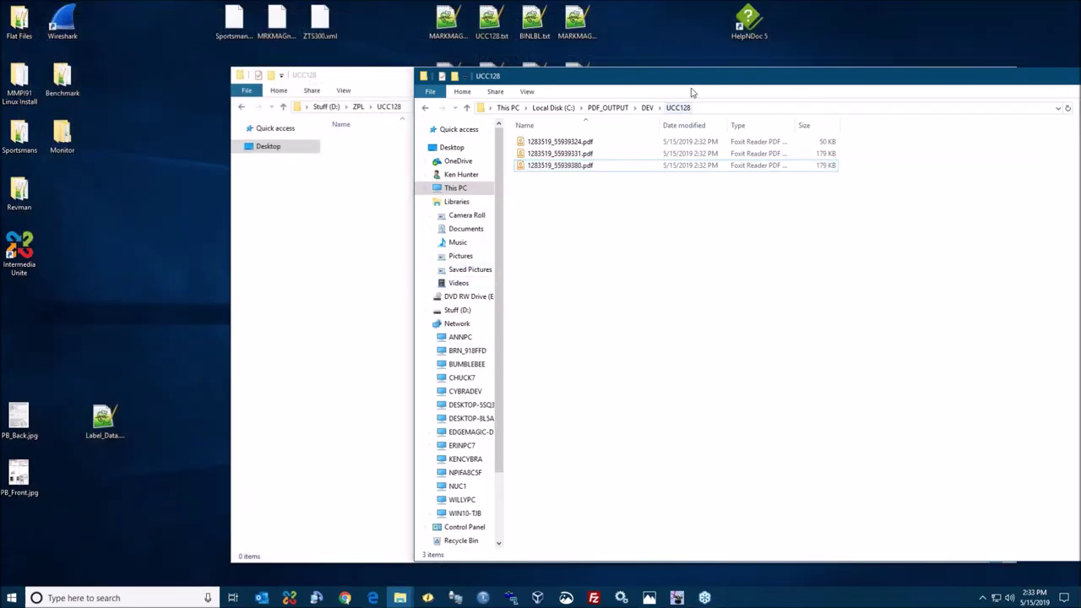
- Move the UCC128 folder window left and bring up the restored MarkMagic print monitor page
drag(687, 81, 561, 84)
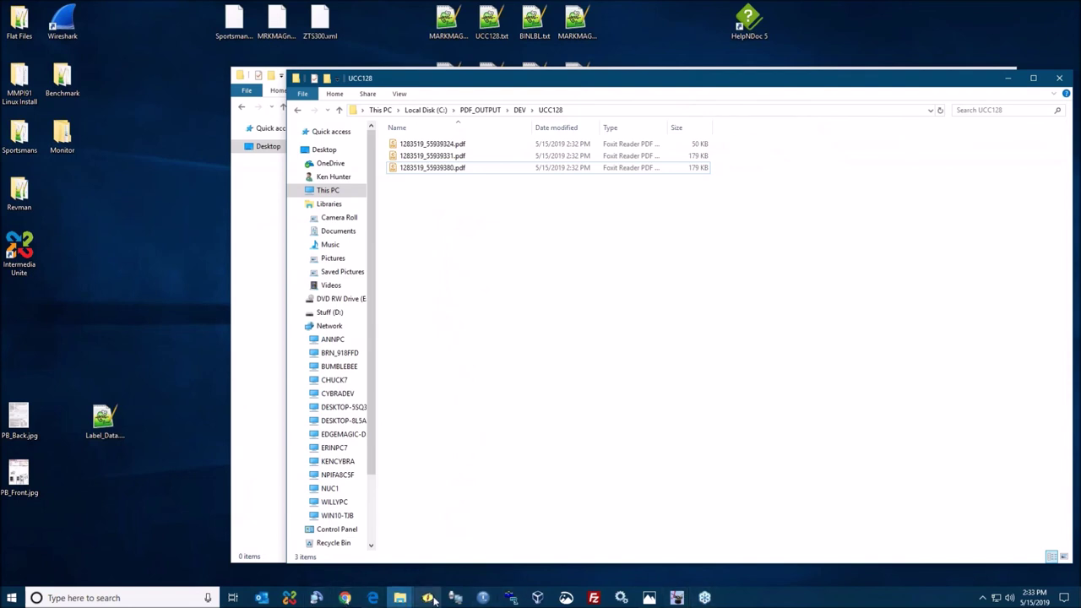
click(372, 598)
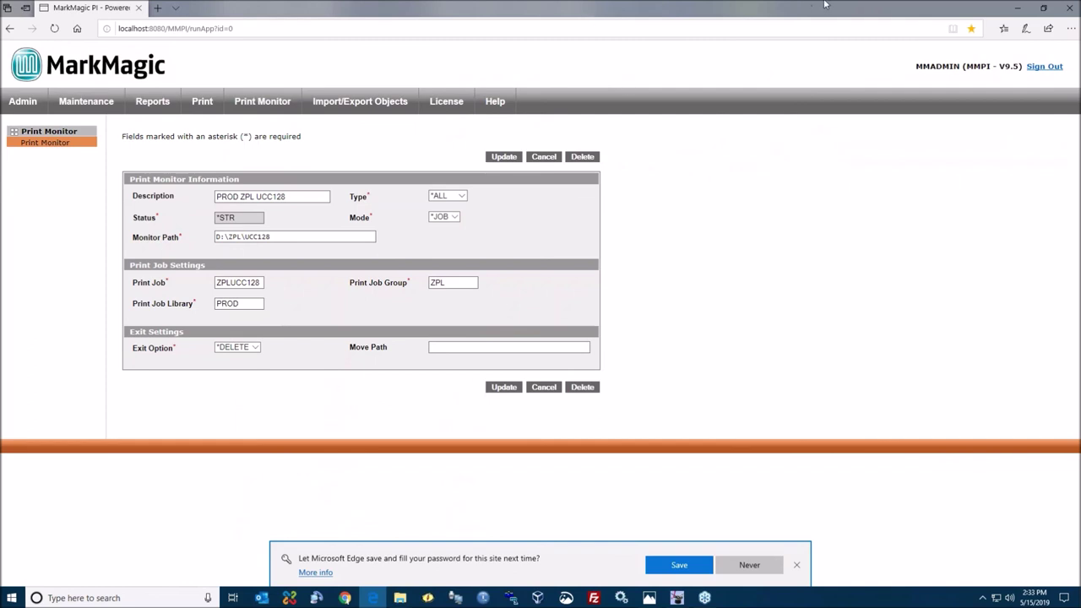
click(1044, 7)
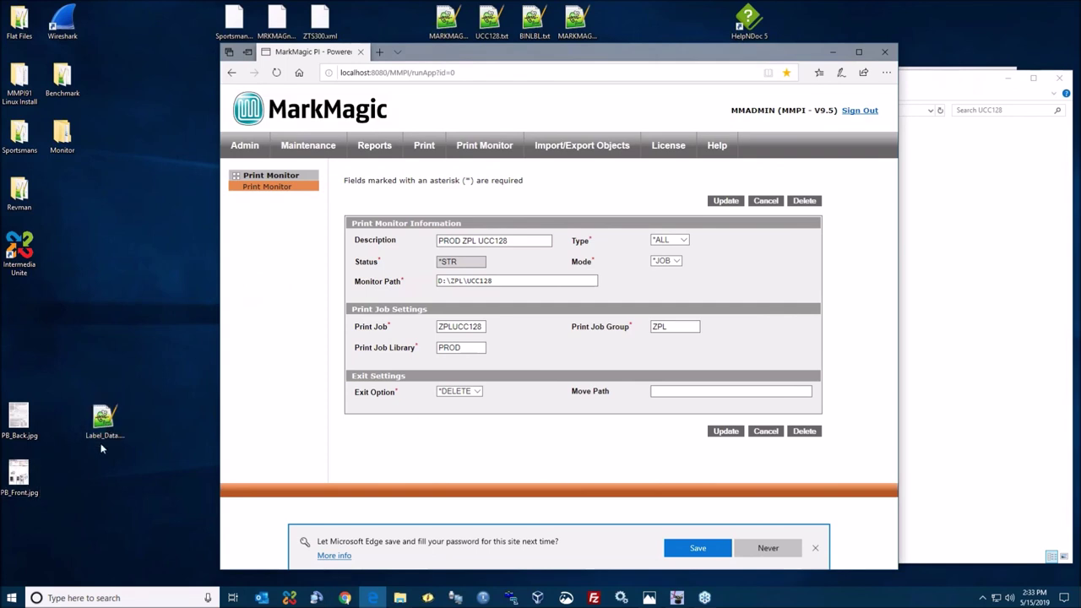
- Reopen Label_Data.txt beside the monitor, then bring the output folder forward with 1283519_55939380.pdf selected
double_click(103, 423)
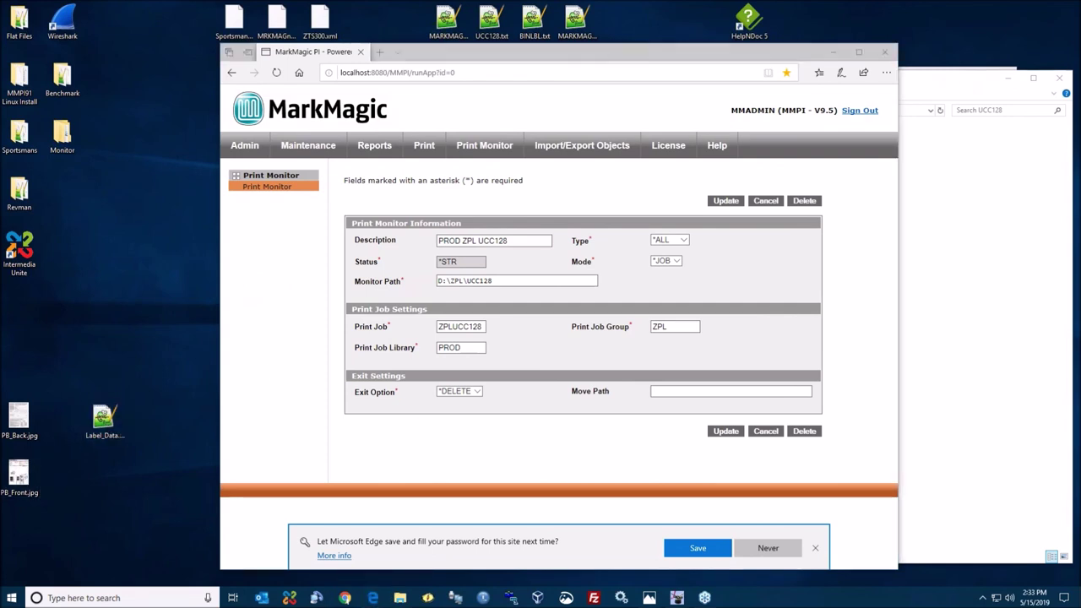
scroll(540, 304, down, 8)
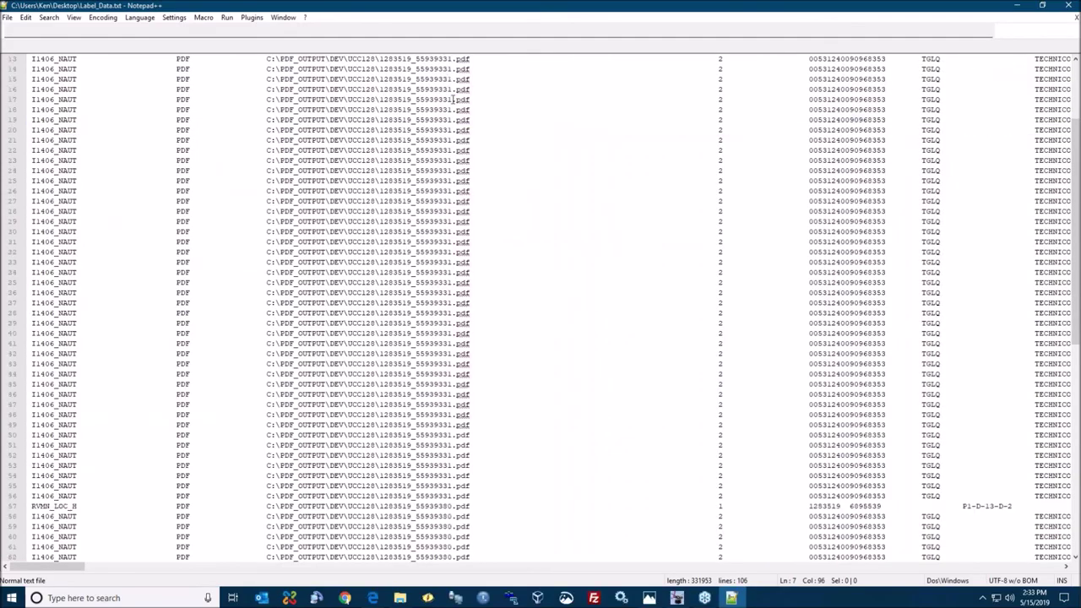
double_click(448, 10)
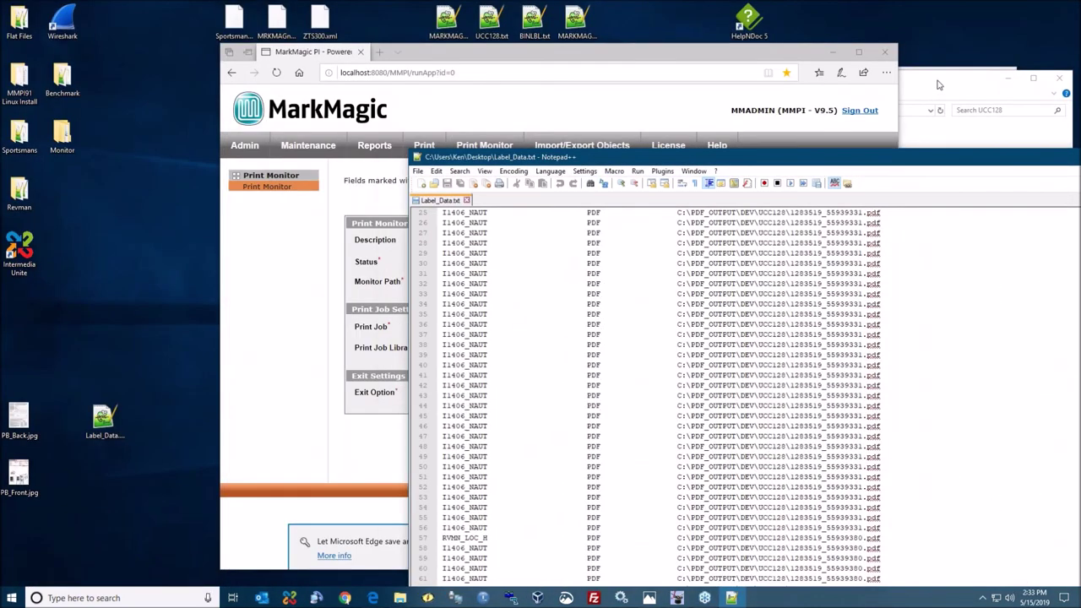
drag(939, 84, 717, 61)
click(221, 149)
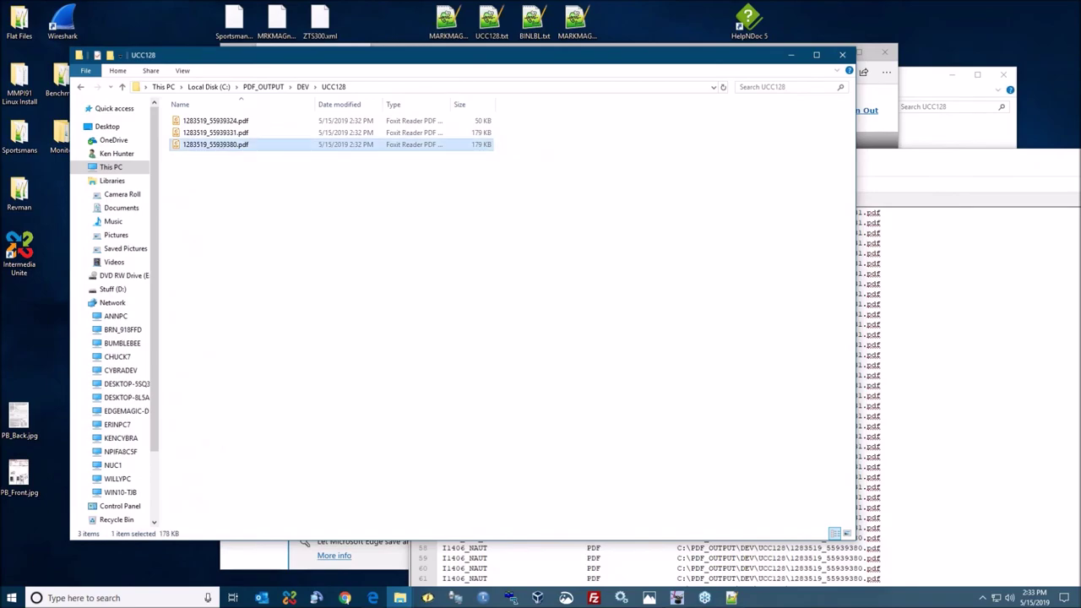
- Open 1283519_55939380.pdf and page forward through its carton labels to Carton 379 of 788
double_click(221, 144)
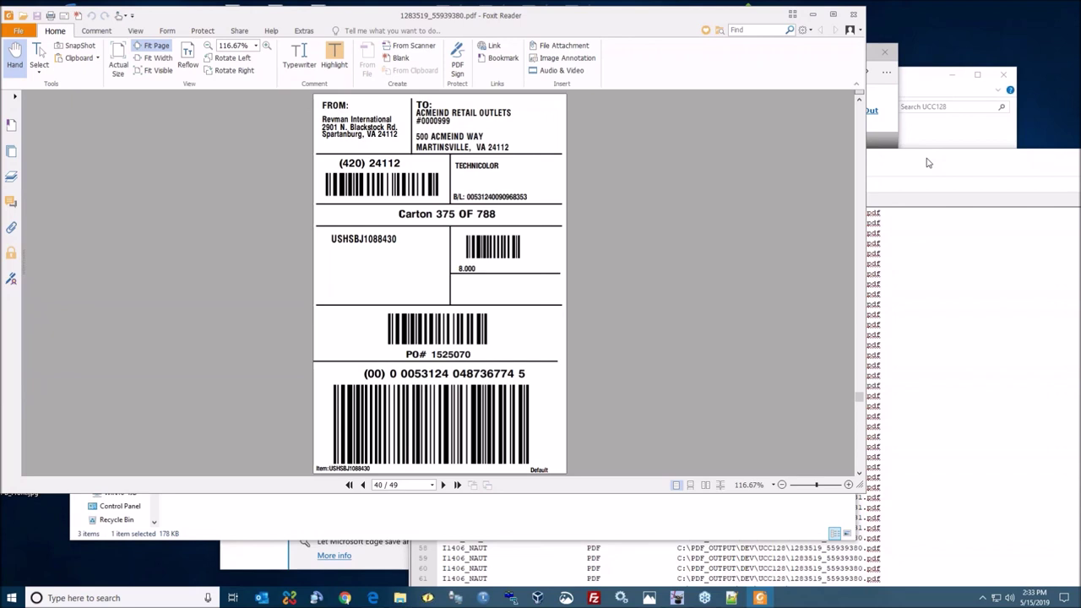
scroll(448, 314, down, 2)
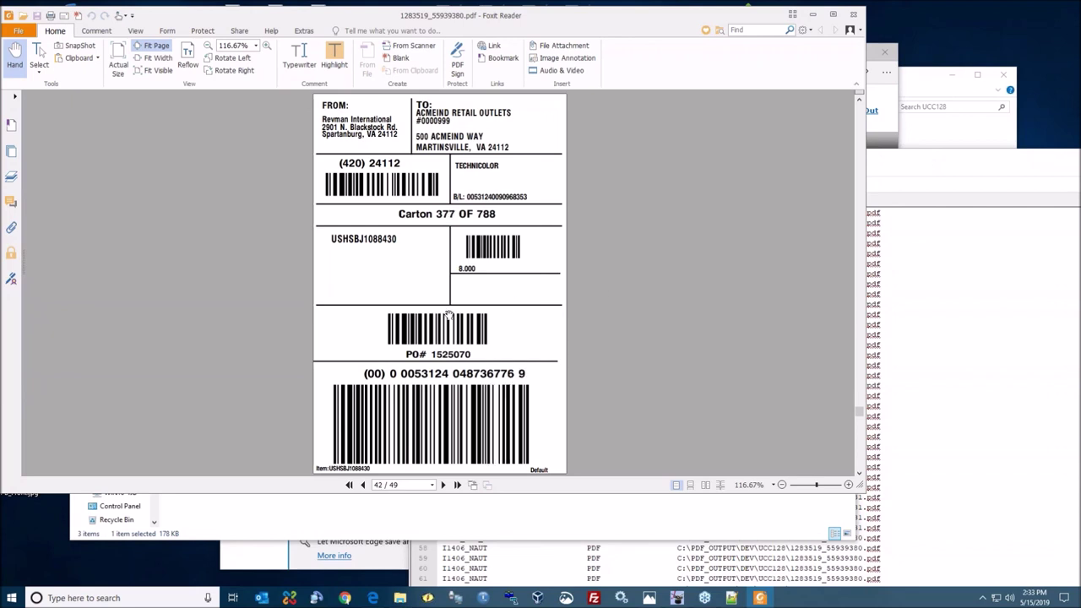
scroll(448, 314, down, 2)
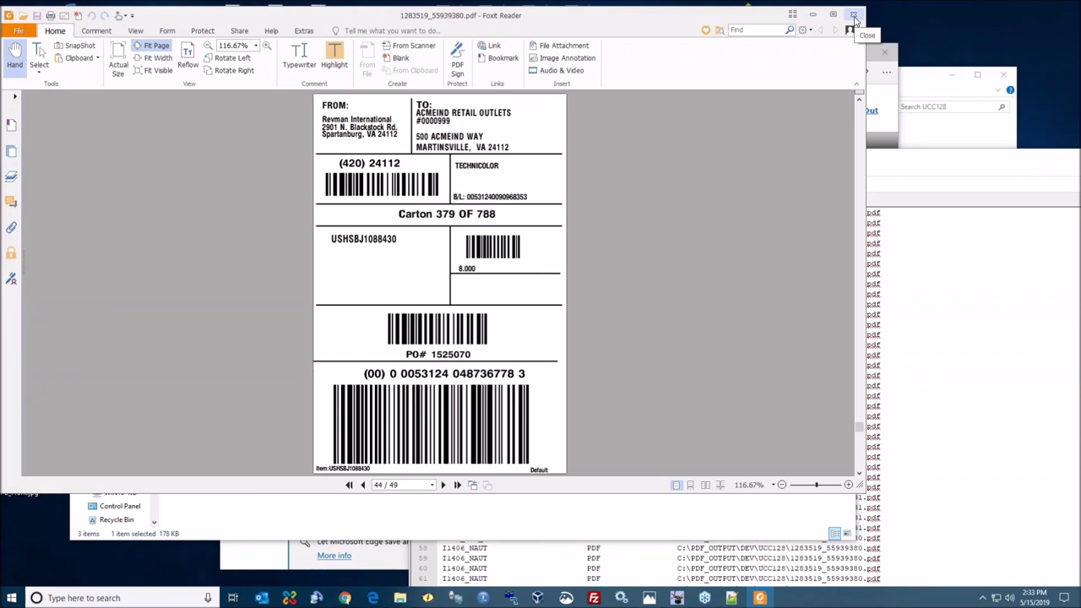
mouse_move(682, 598)
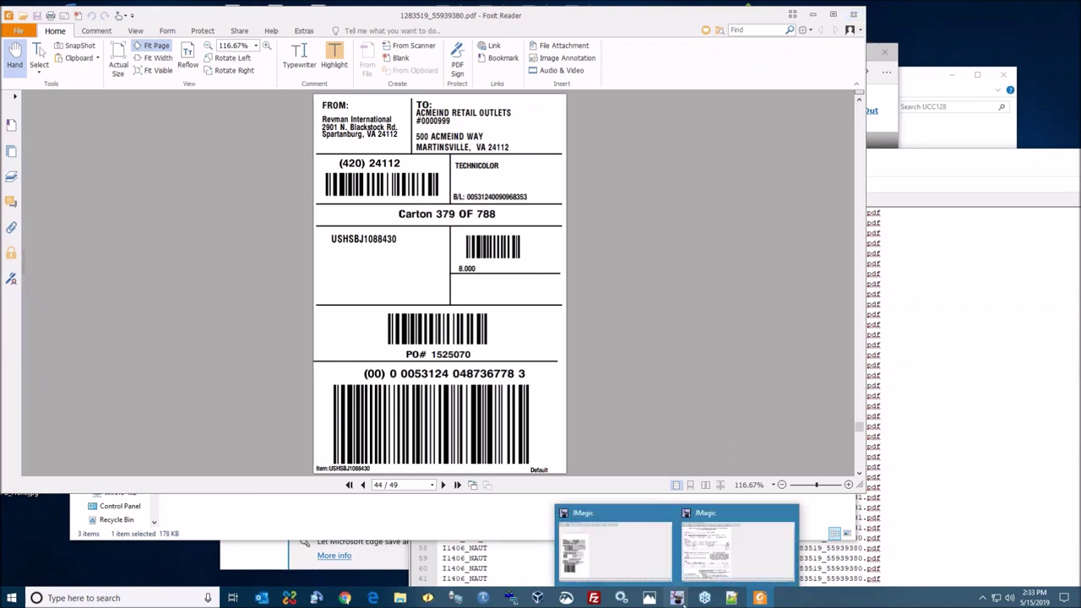
click(647, 564)
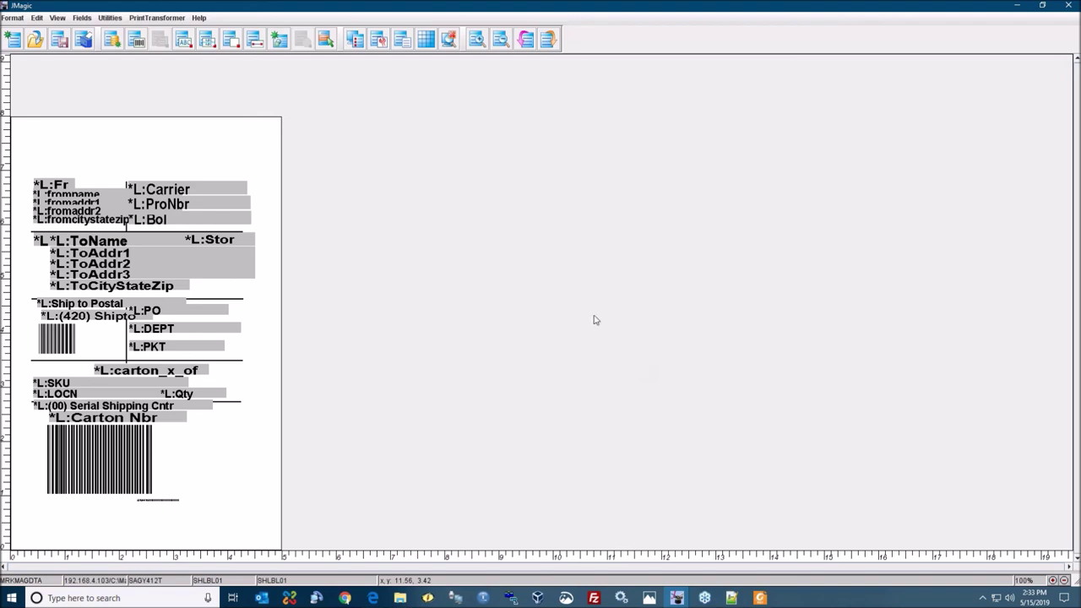
- Open OPTION1 of the FRONT shipping label rule in the SATO rule set for editing
click(160, 18)
click(168, 31)
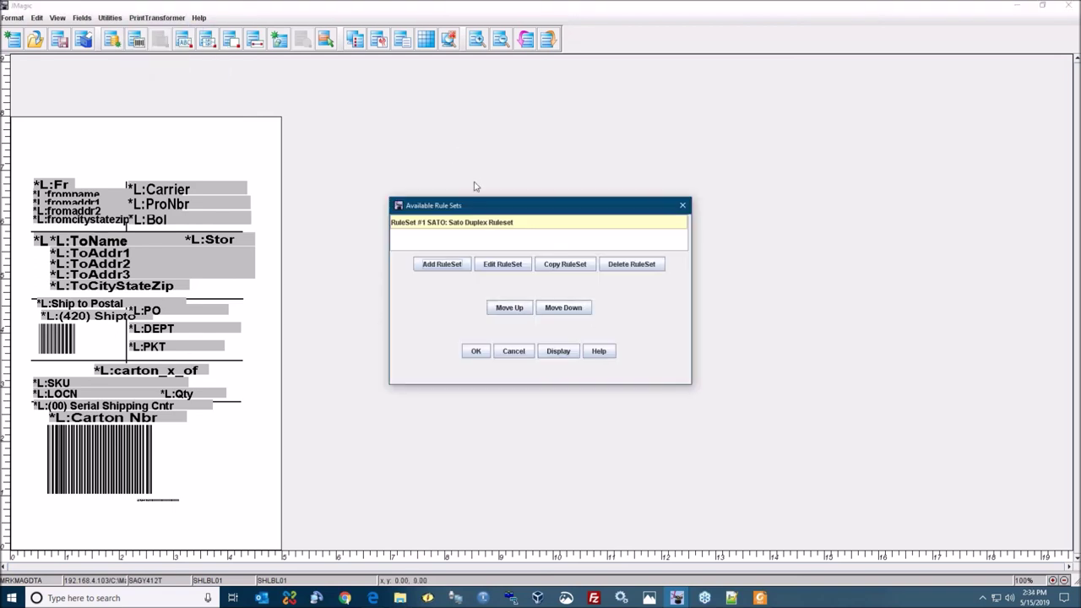
click(499, 263)
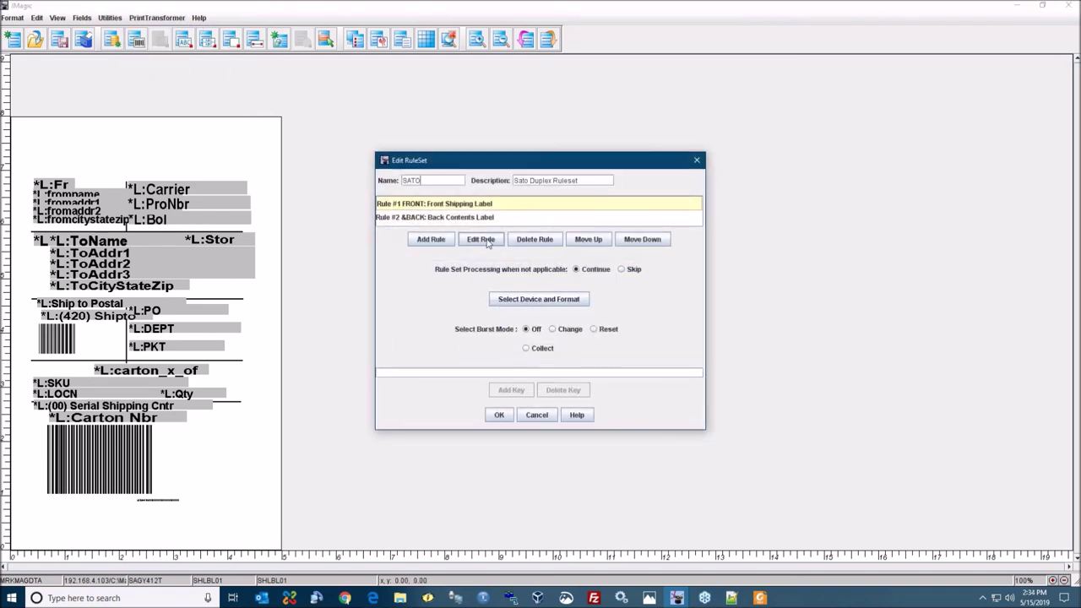
click(481, 240)
click(490, 302)
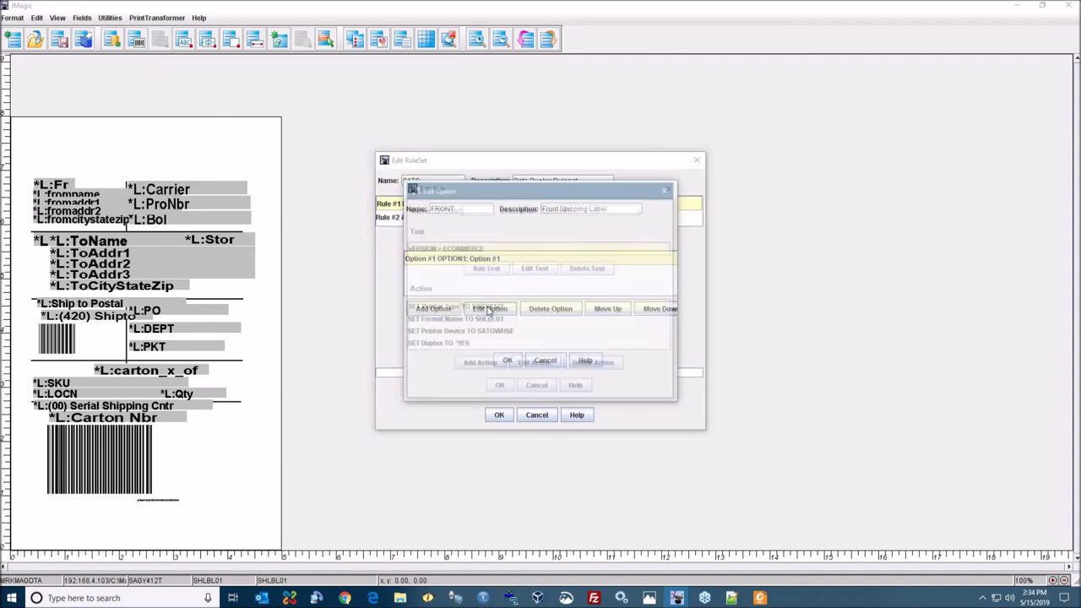